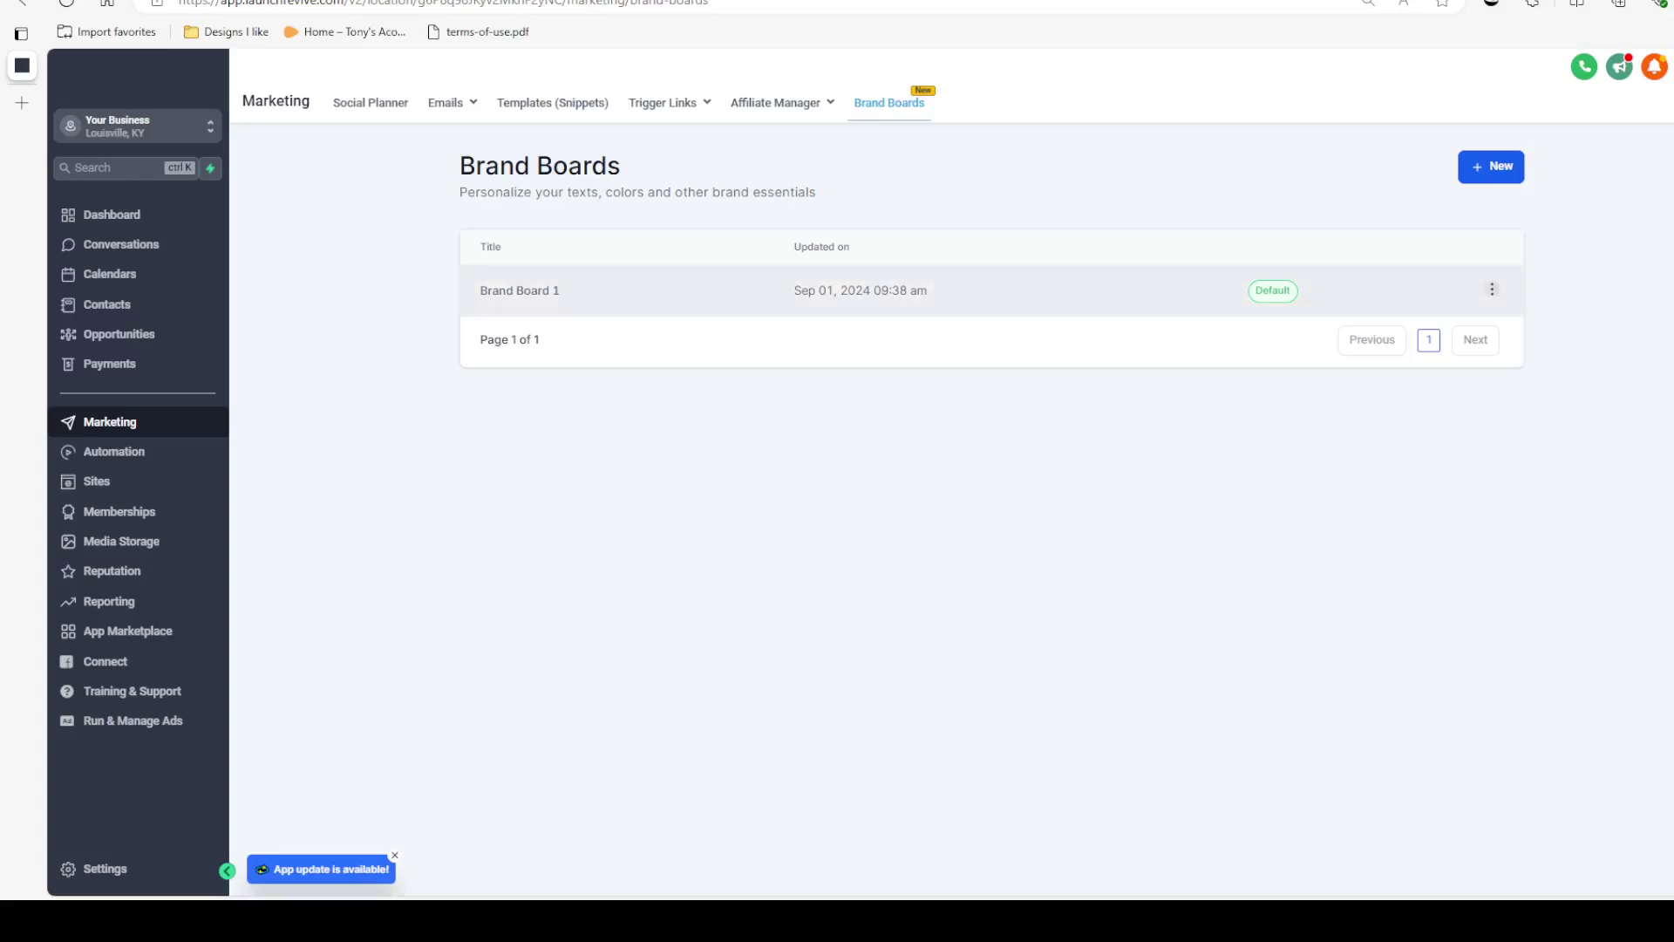
Step: Delete Brand Board 1 from the Brand Boards list and confirm the deletion
{"action": "left_click", "coordinate": [1492, 289]}
{"action": "left_click", "coordinate": [1488, 257]}
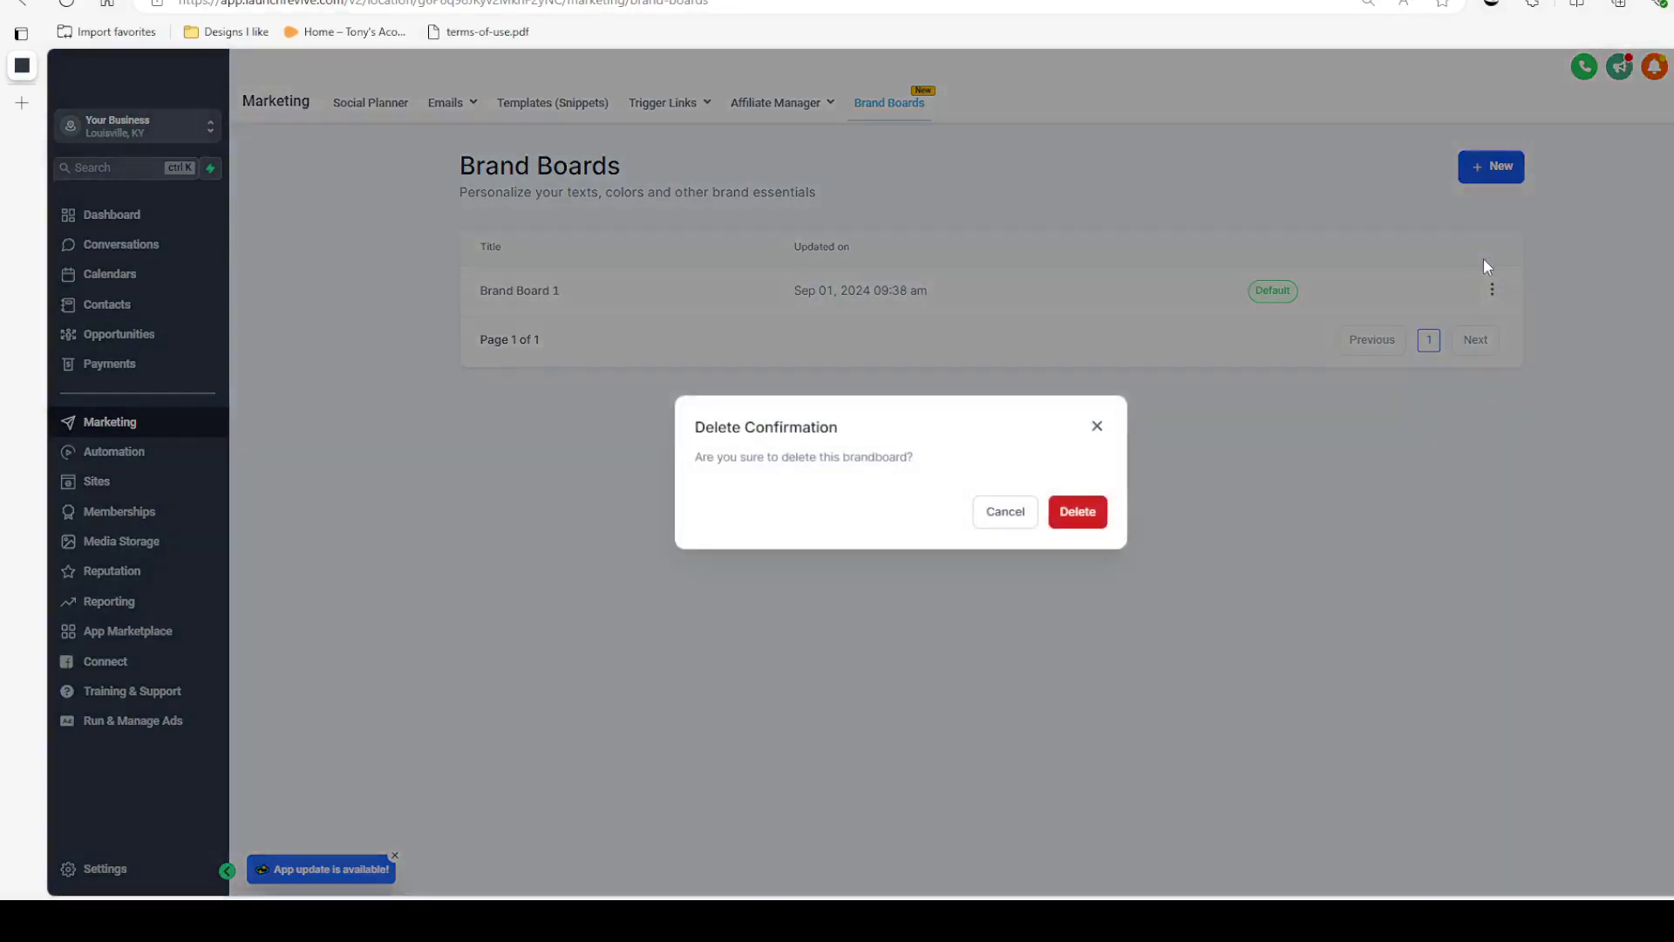
{"action": "left_click", "coordinate": [1086, 523]}
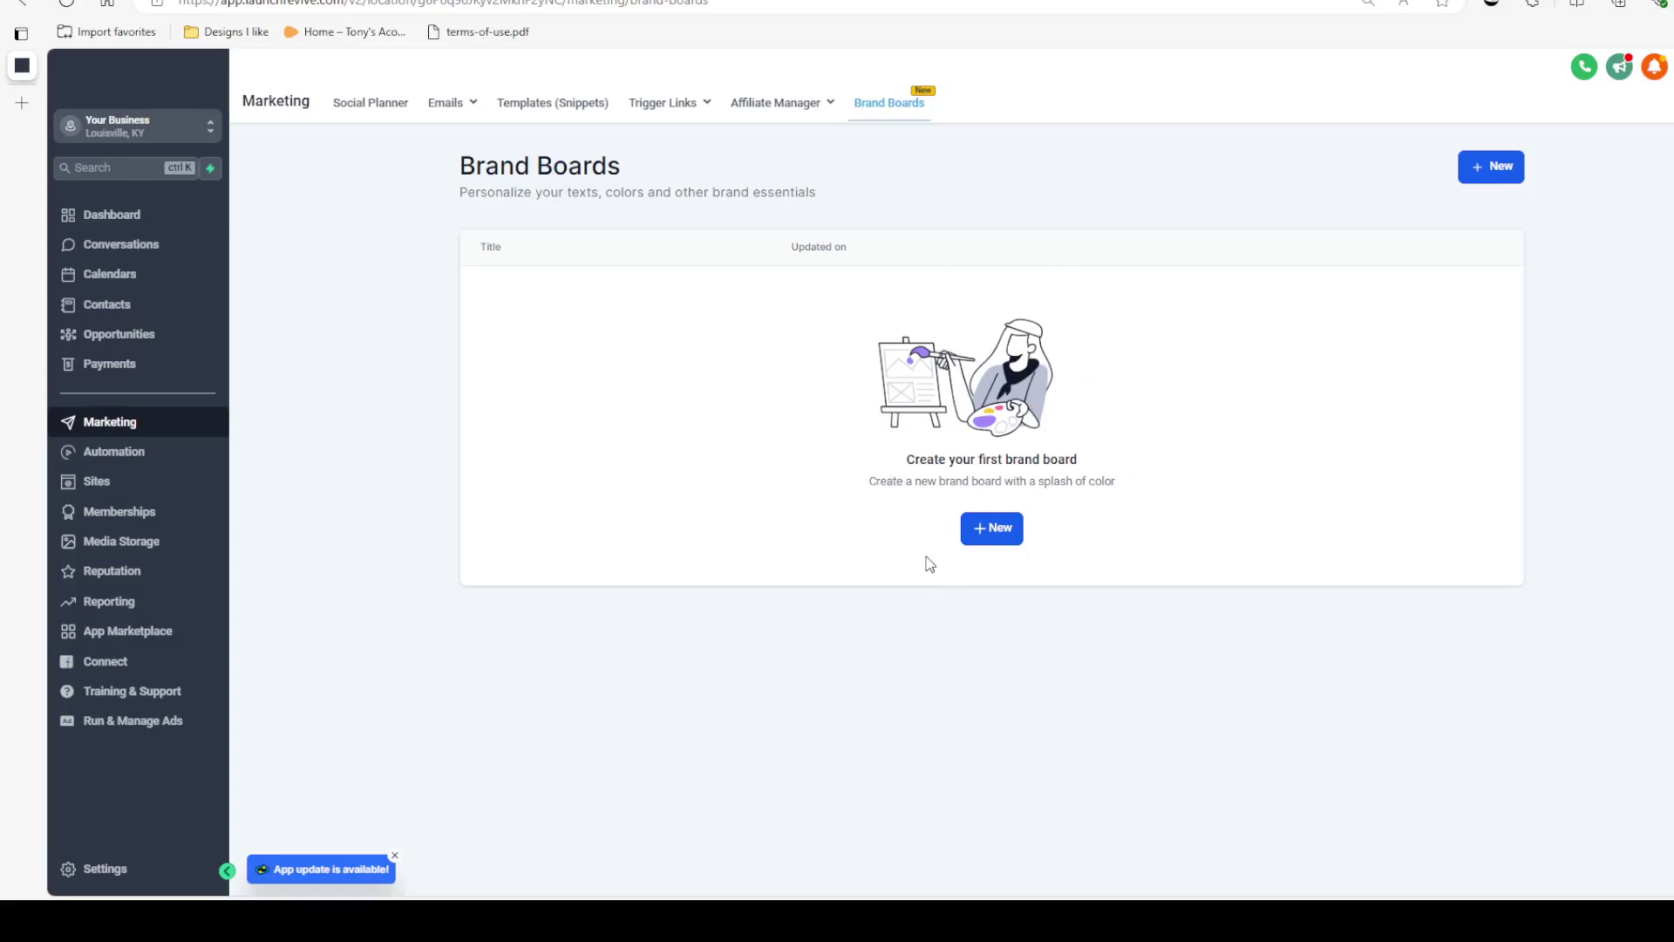
Step: Start a new brand board using the 'Start from blank' style
{"action": "left_click", "coordinate": [991, 530]}
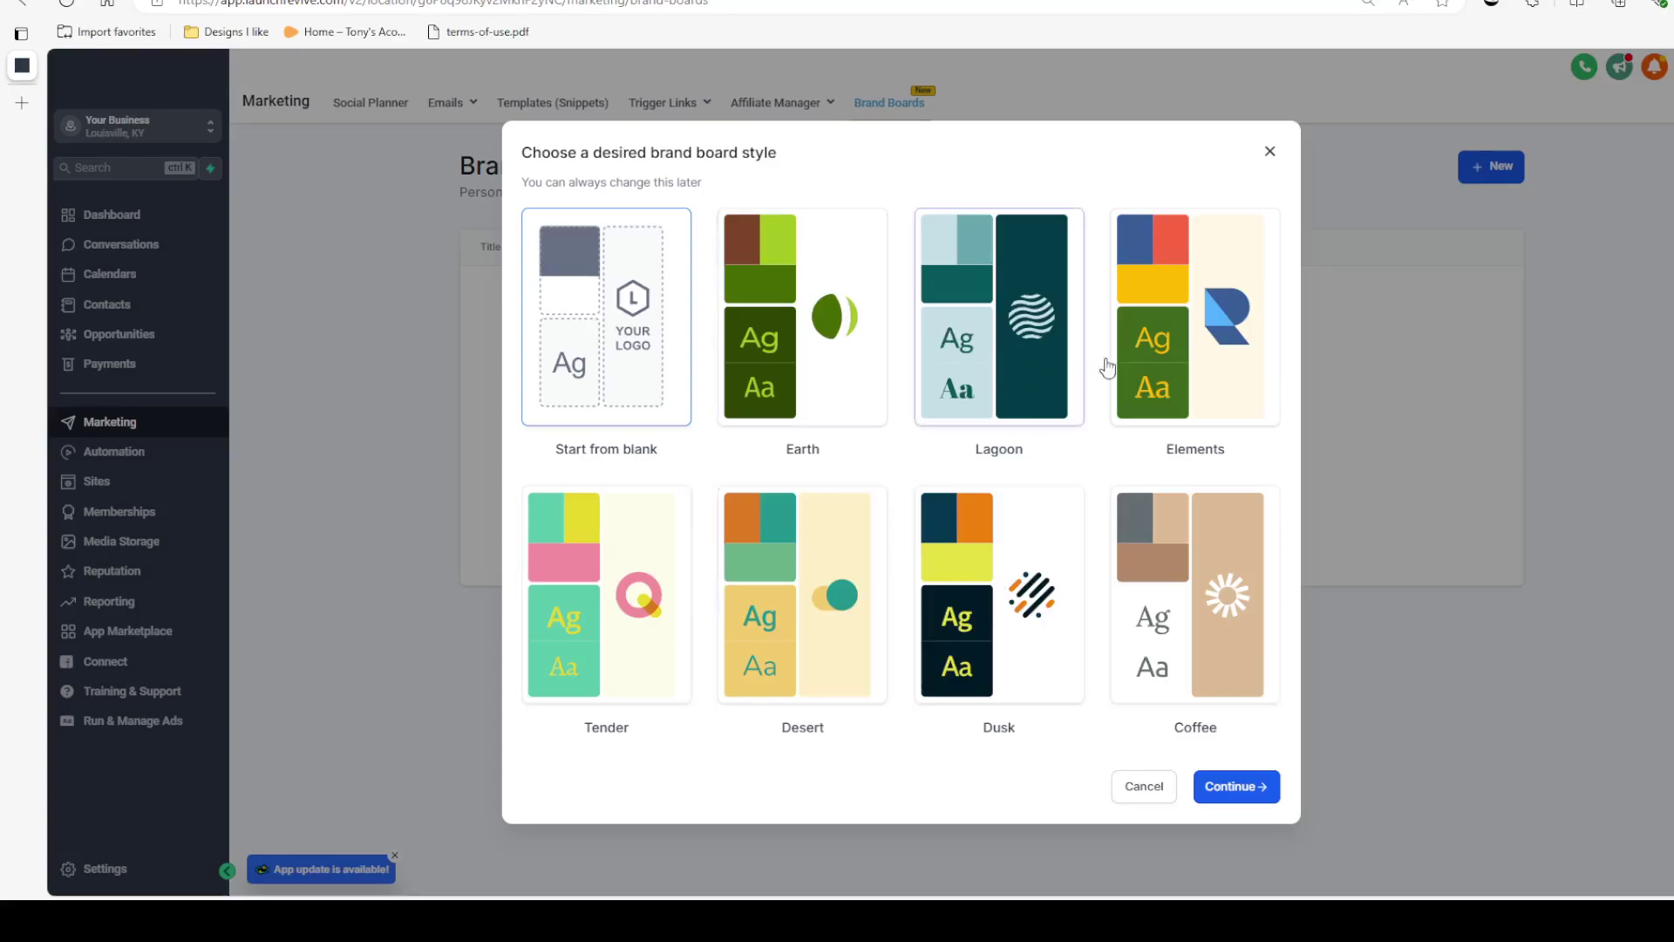
{"action": "left_click", "coordinate": [1233, 790]}
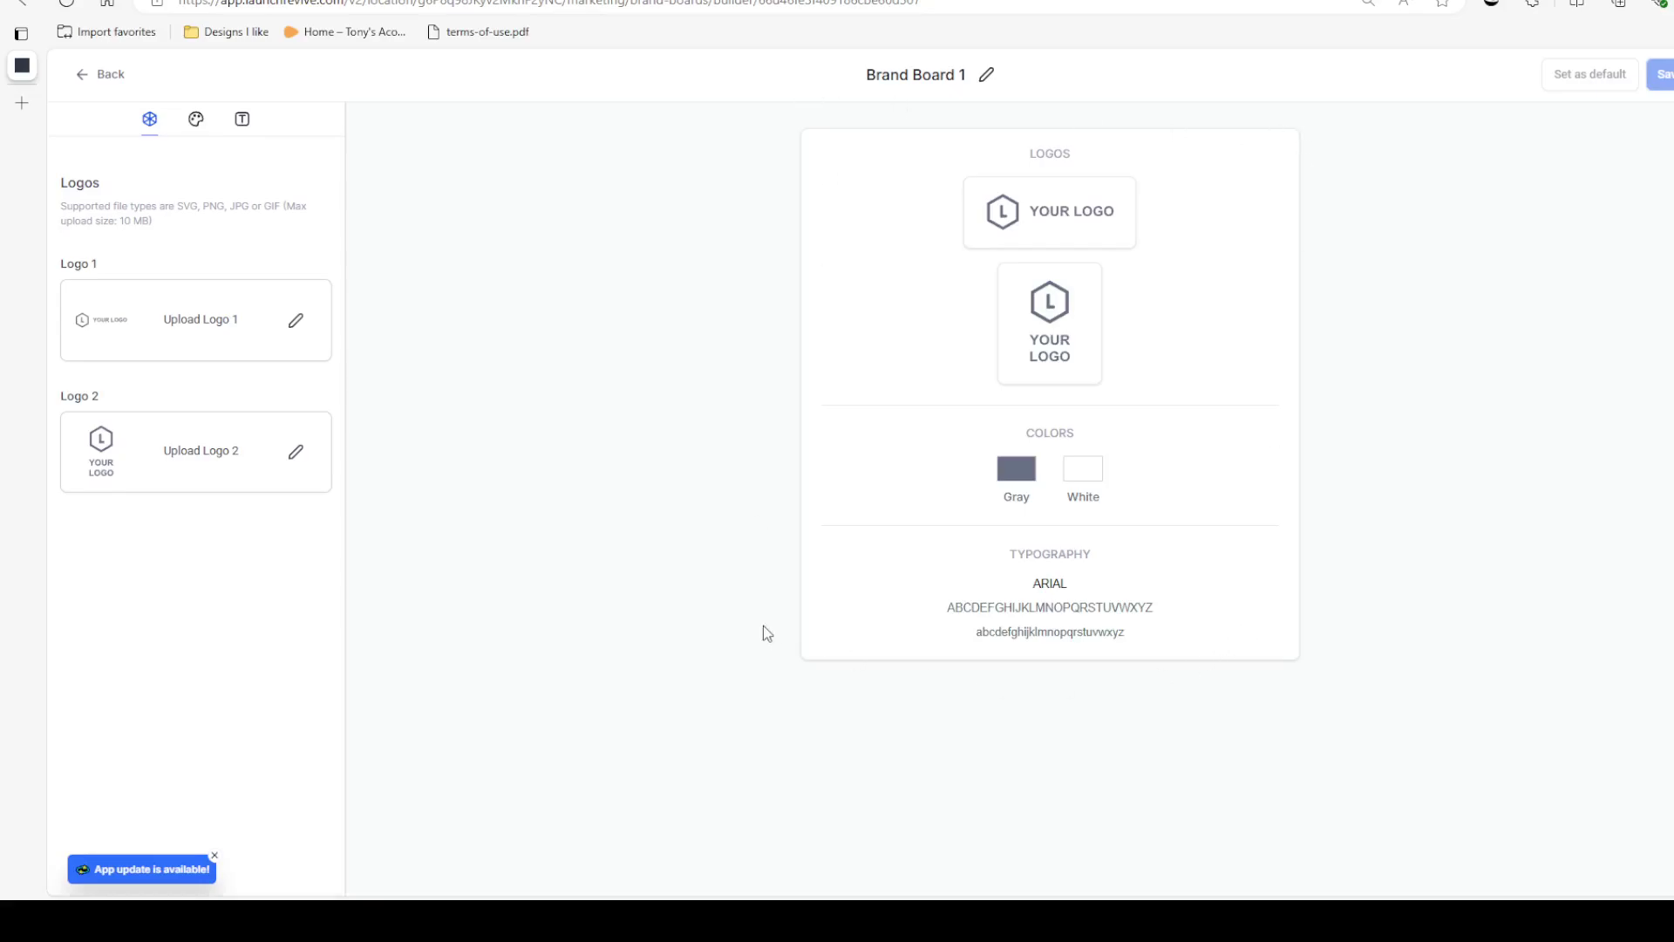
Step: Retitle Brand Board 1 as 'Your Business', correcting the mistyped capitalisation
{"action": "left_click", "coordinate": [986, 80]}
{"action": "triple_click", "coordinate": [950, 76]}
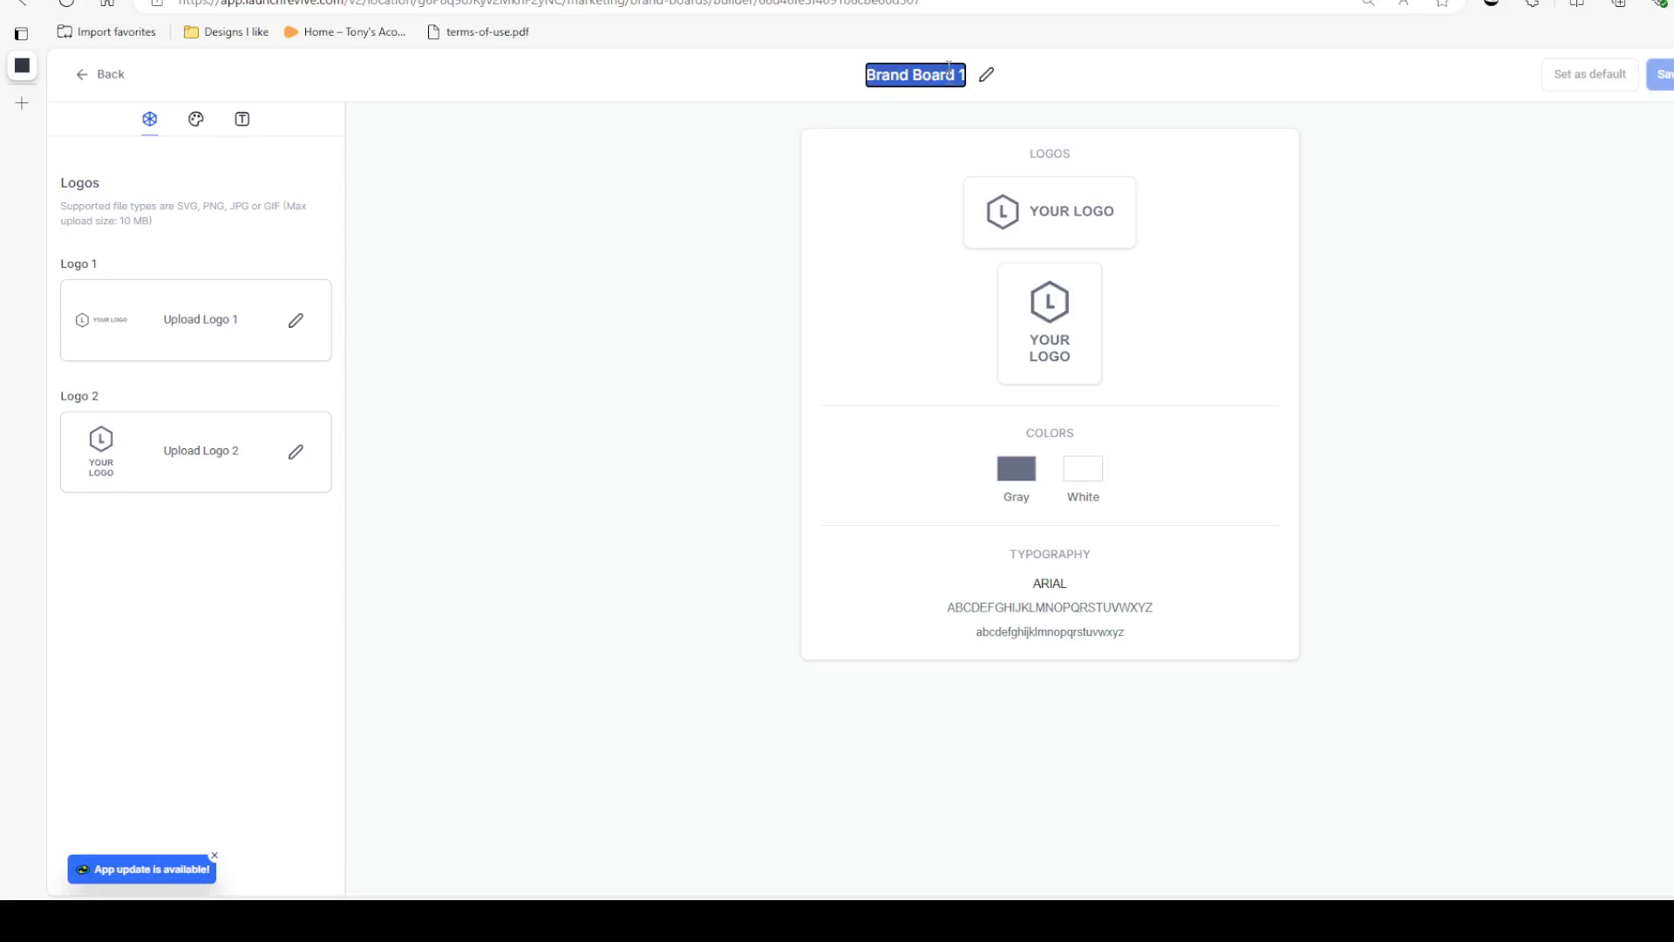
{"action": "type", "text": "yOUR"}
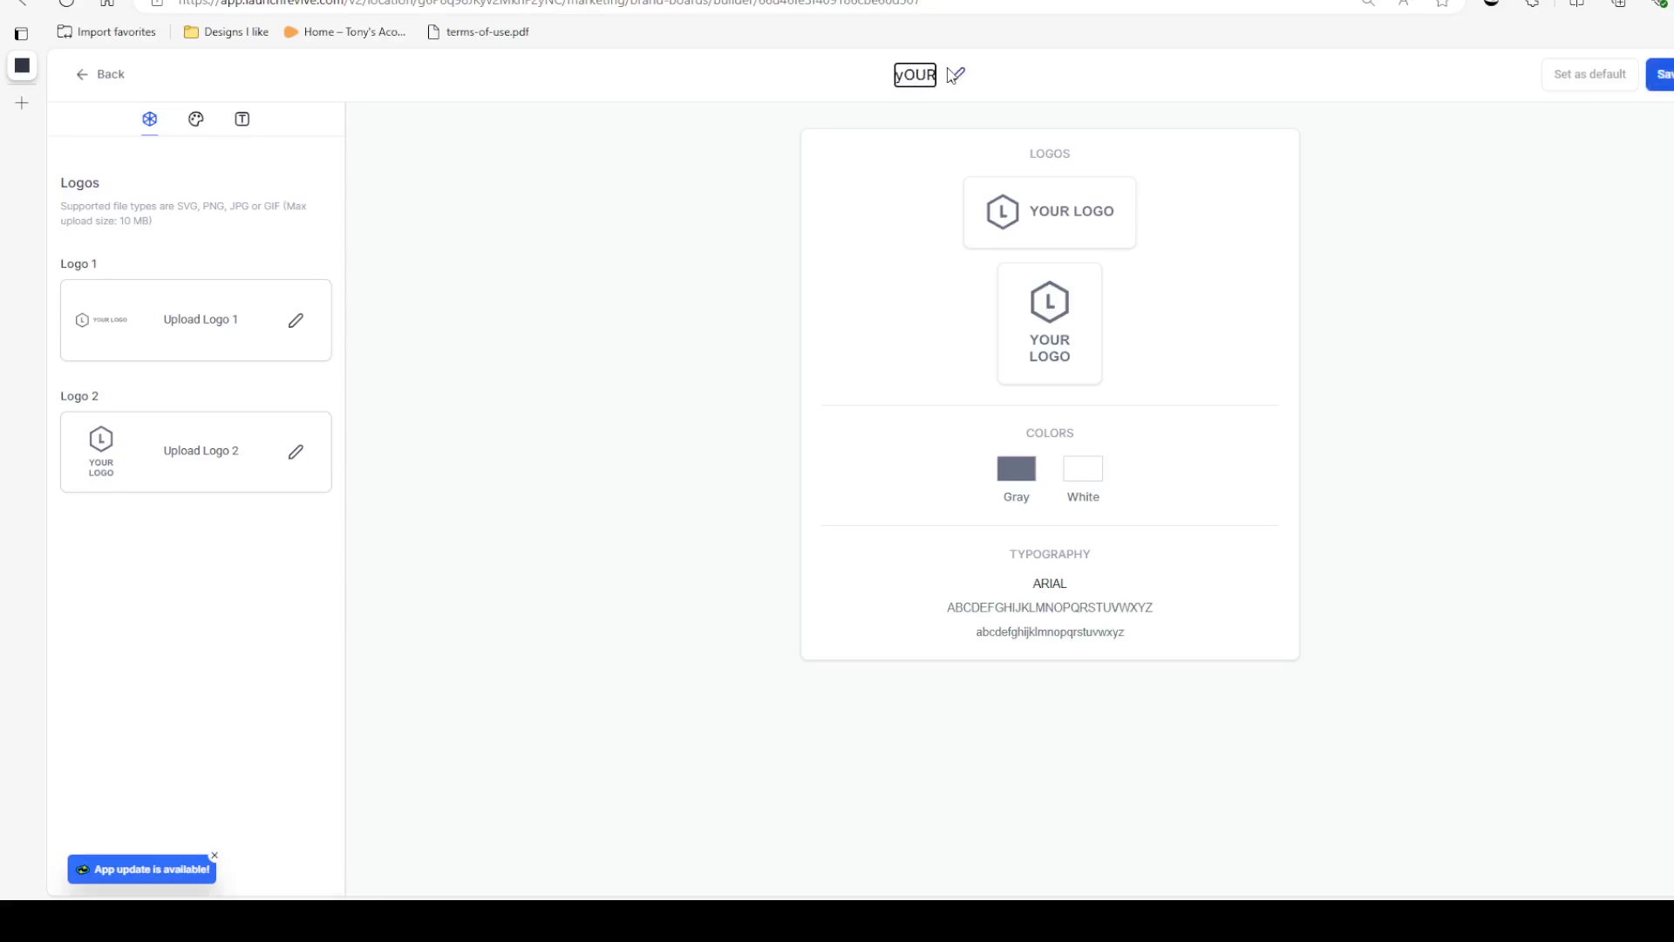
{"action": "type", "text": " bUSINESS"}
{"action": "key", "text": "BackSpace"}
{"action": "key", "text": "BackSpace"}
{"action": "key", "text": "BackSpace"}
{"action": "key", "text": "BackSpace"}
{"action": "key", "text": "BackSpace"}
{"action": "key", "text": "BackSpace"}
{"action": "key", "text": "BackSpace"}
{"action": "key", "text": "BackSpace"}
{"action": "key", "text": "BackSpace"}
{"action": "key", "text": "BackSpace"}
{"action": "key", "text": "BackSpace"}
{"action": "key", "text": "BackSpace"}
{"action": "key", "text": "BackSpace"}
{"action": "type", "text": "Your Busin"}
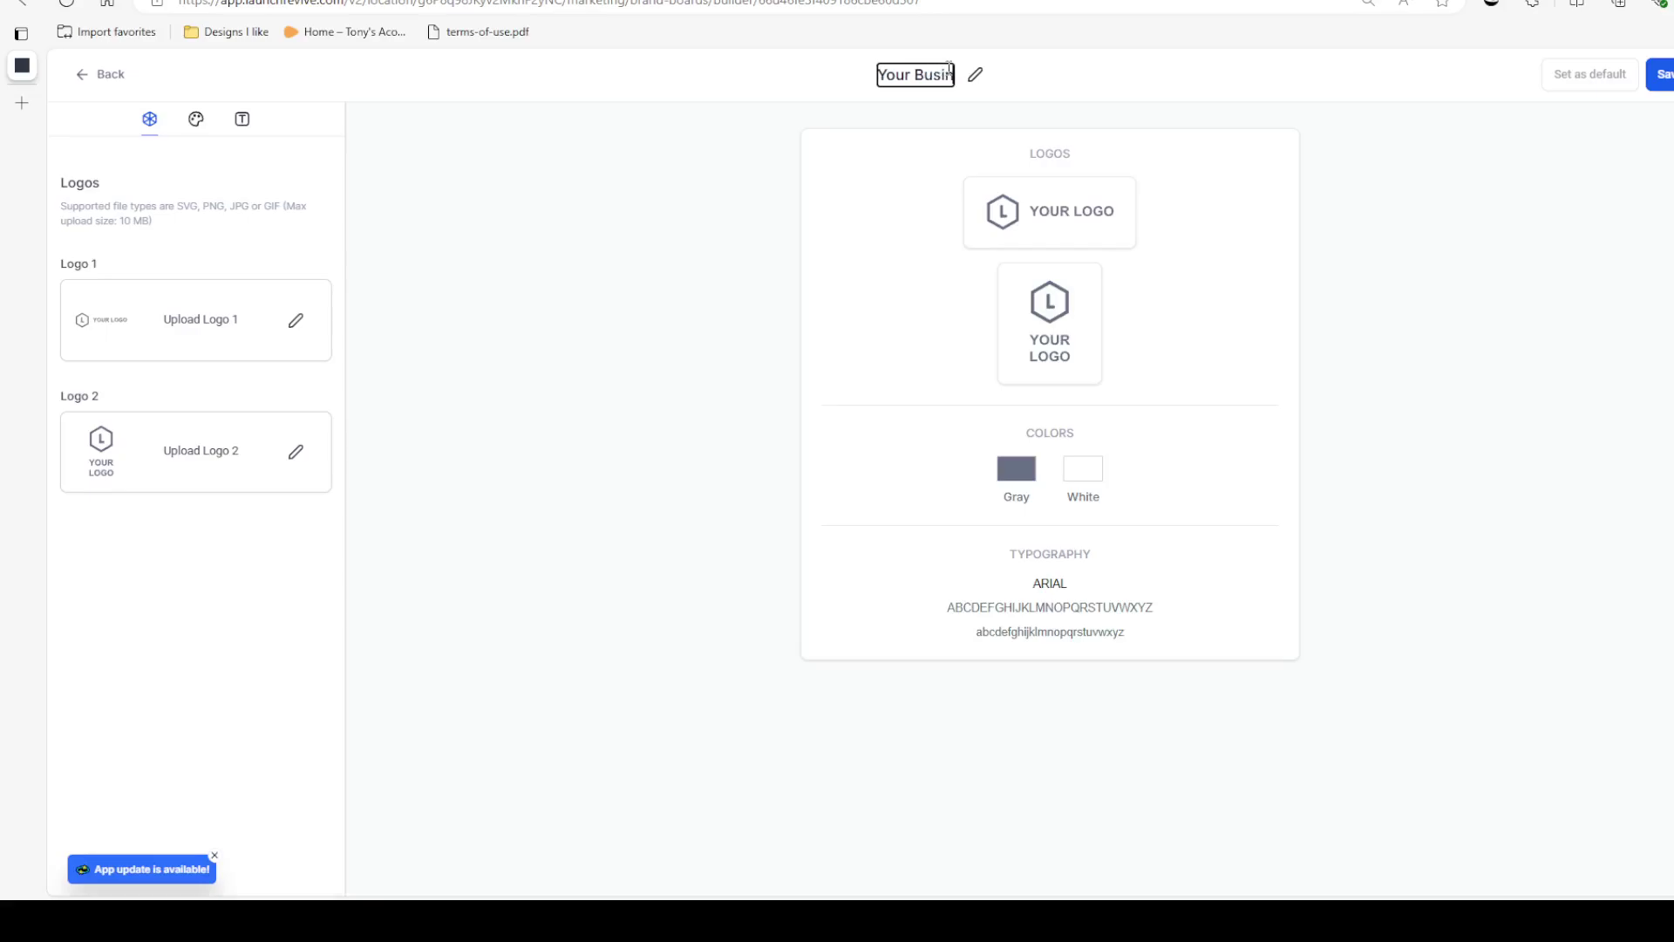
{"action": "type", "text": "ess"}
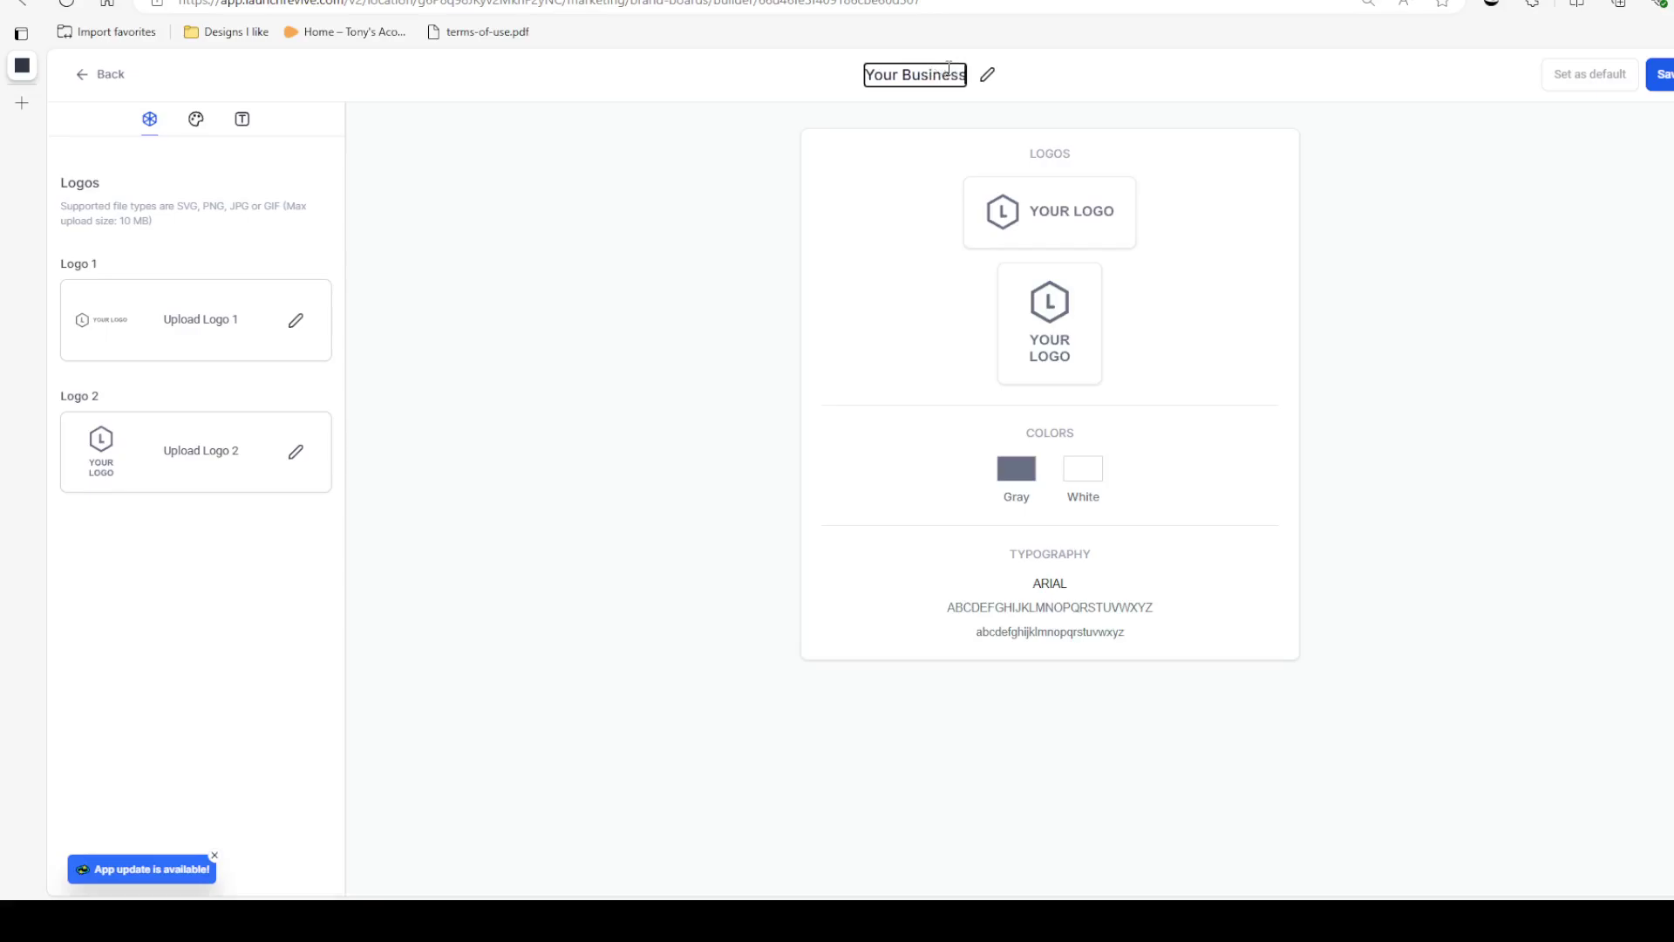
{"action": "left_click", "coordinate": [711, 253]}
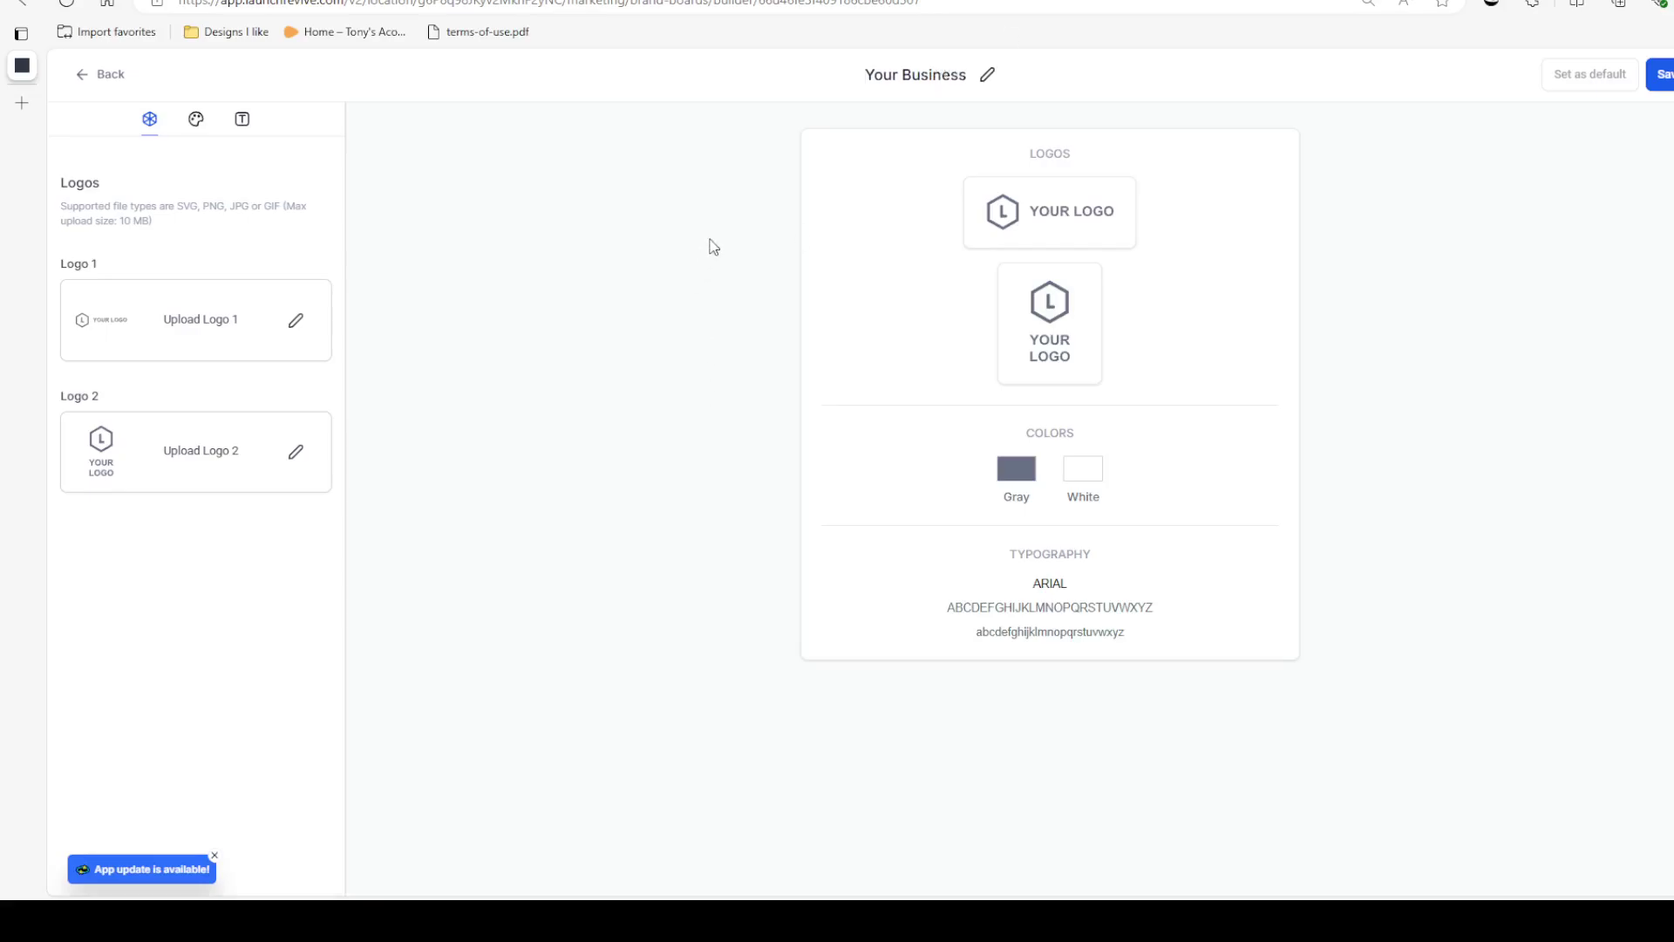
Step: Set Logo 1 to the black PLACEHOLDER image and Logo 2 to placeholderwhite.png
{"action": "left_click", "coordinate": [150, 125]}
{"action": "left_click", "coordinate": [296, 327]}
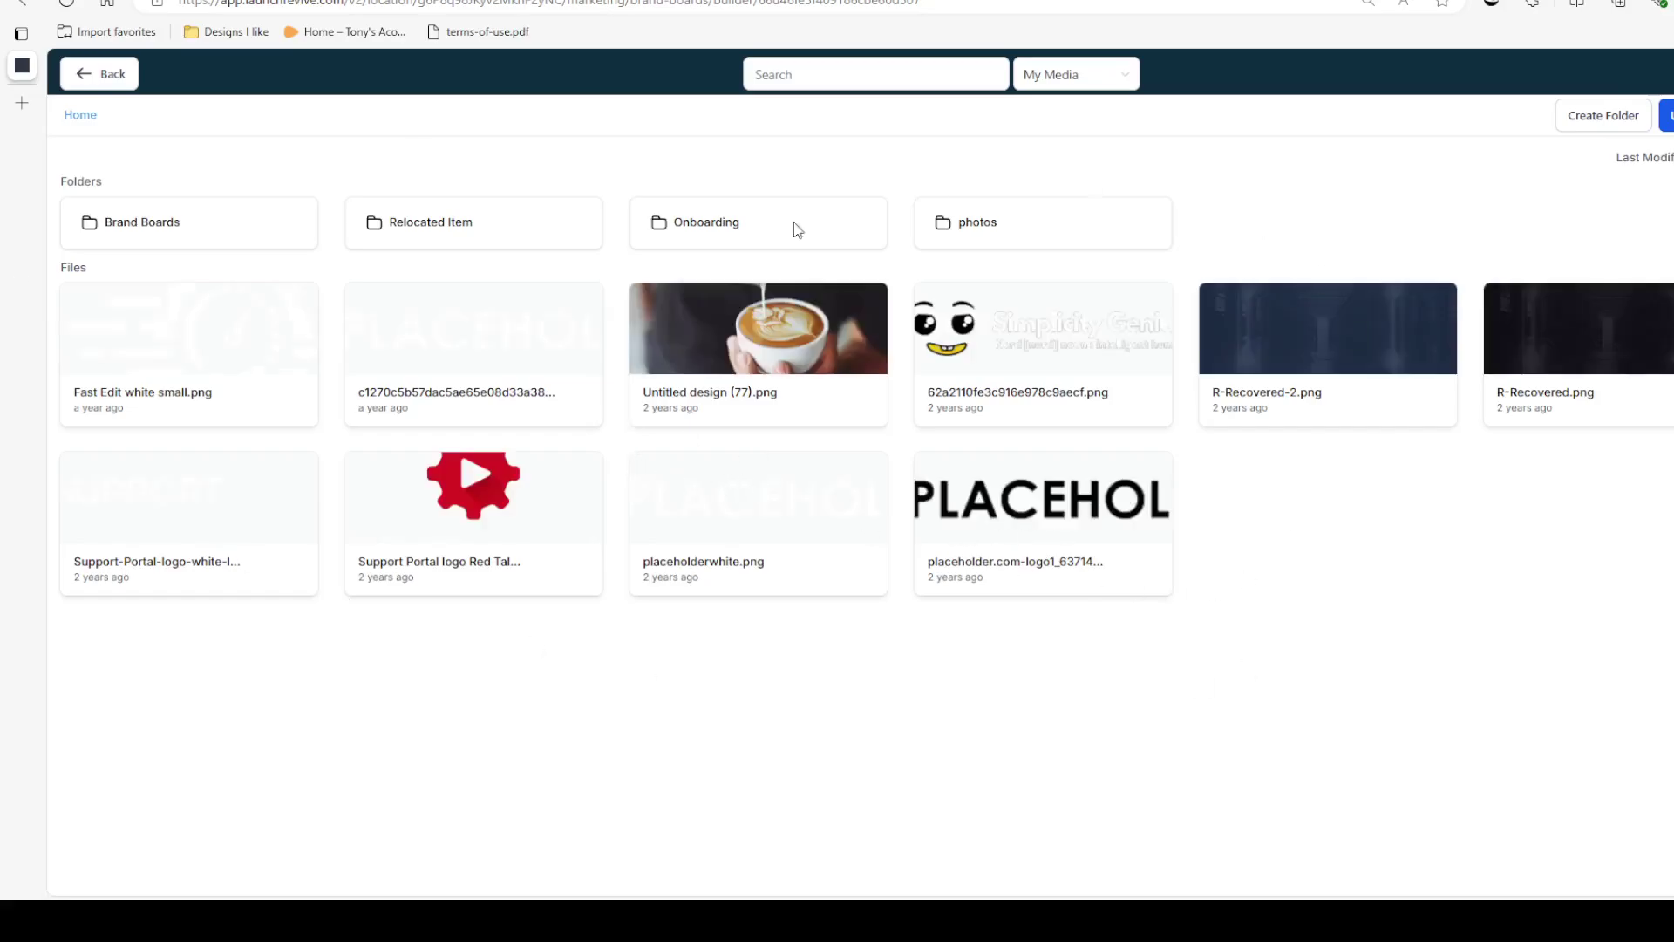
{"action": "left_click", "coordinate": [1018, 499]}
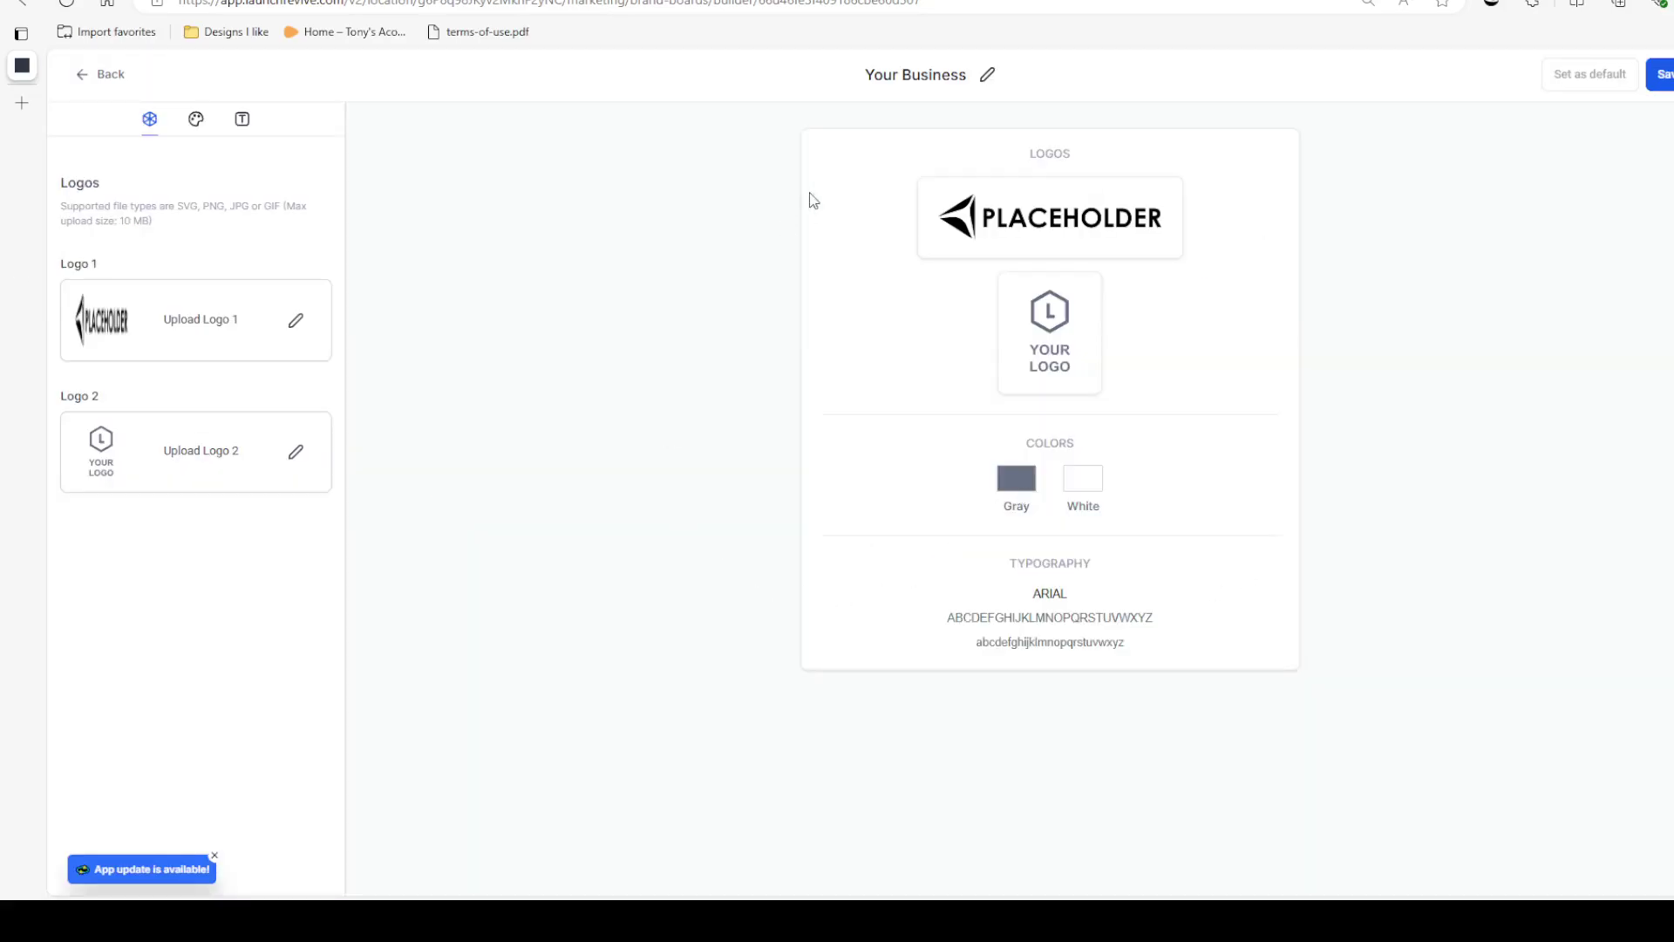
{"action": "left_click", "coordinate": [295, 452]}
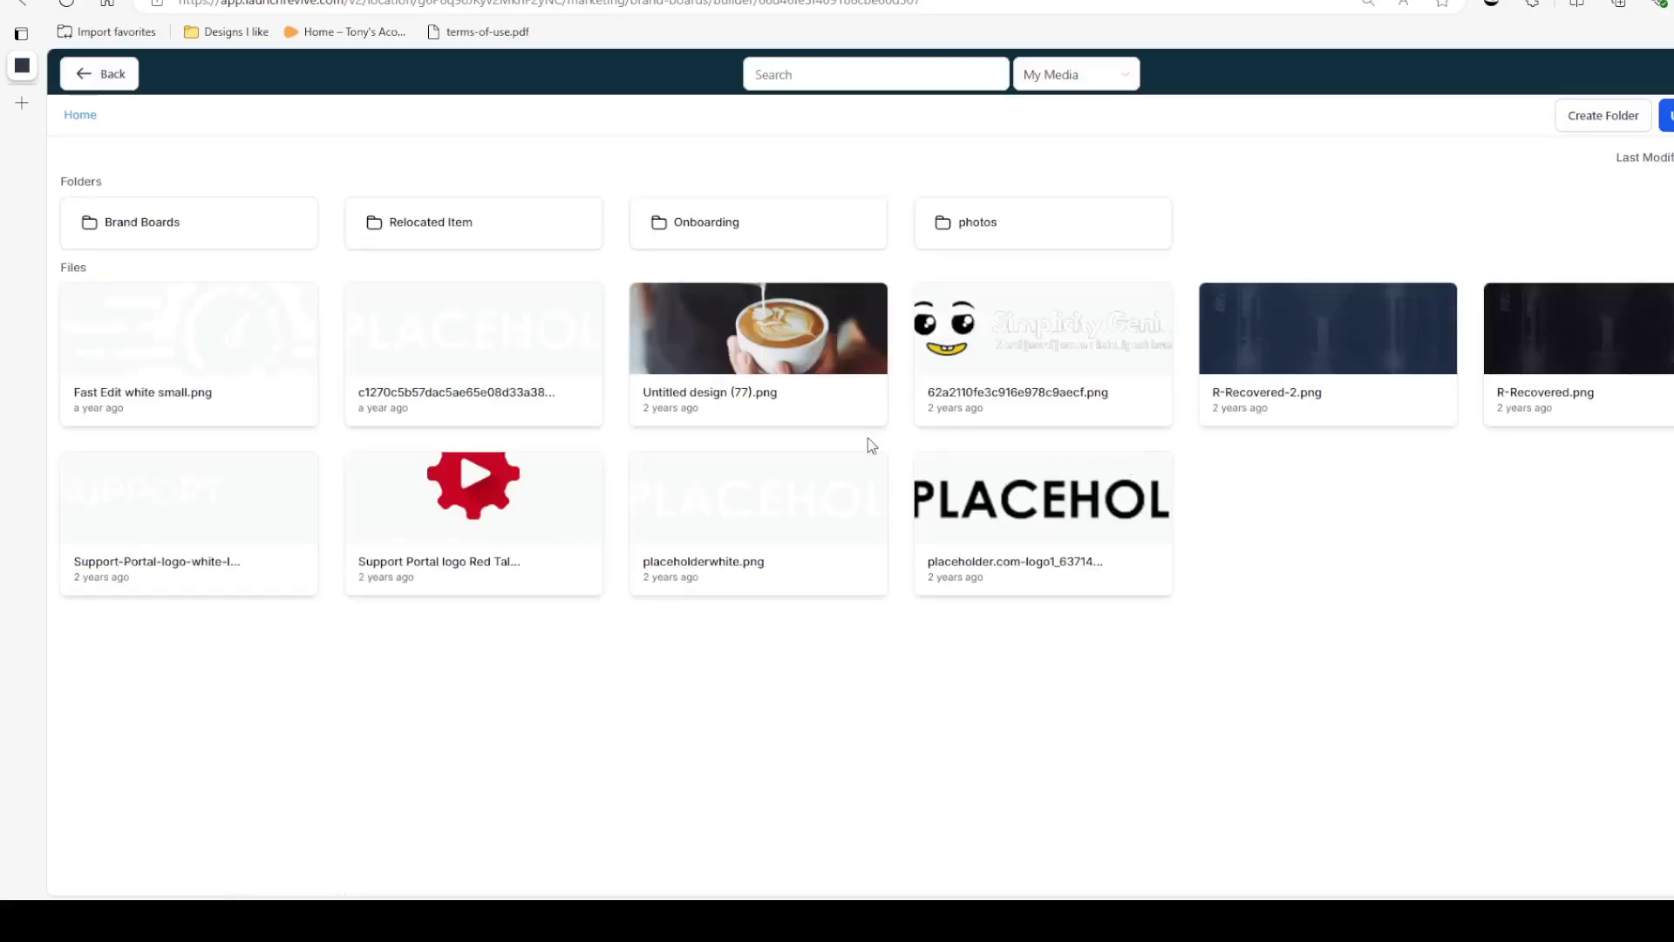
{"action": "left_click", "coordinate": [755, 523]}
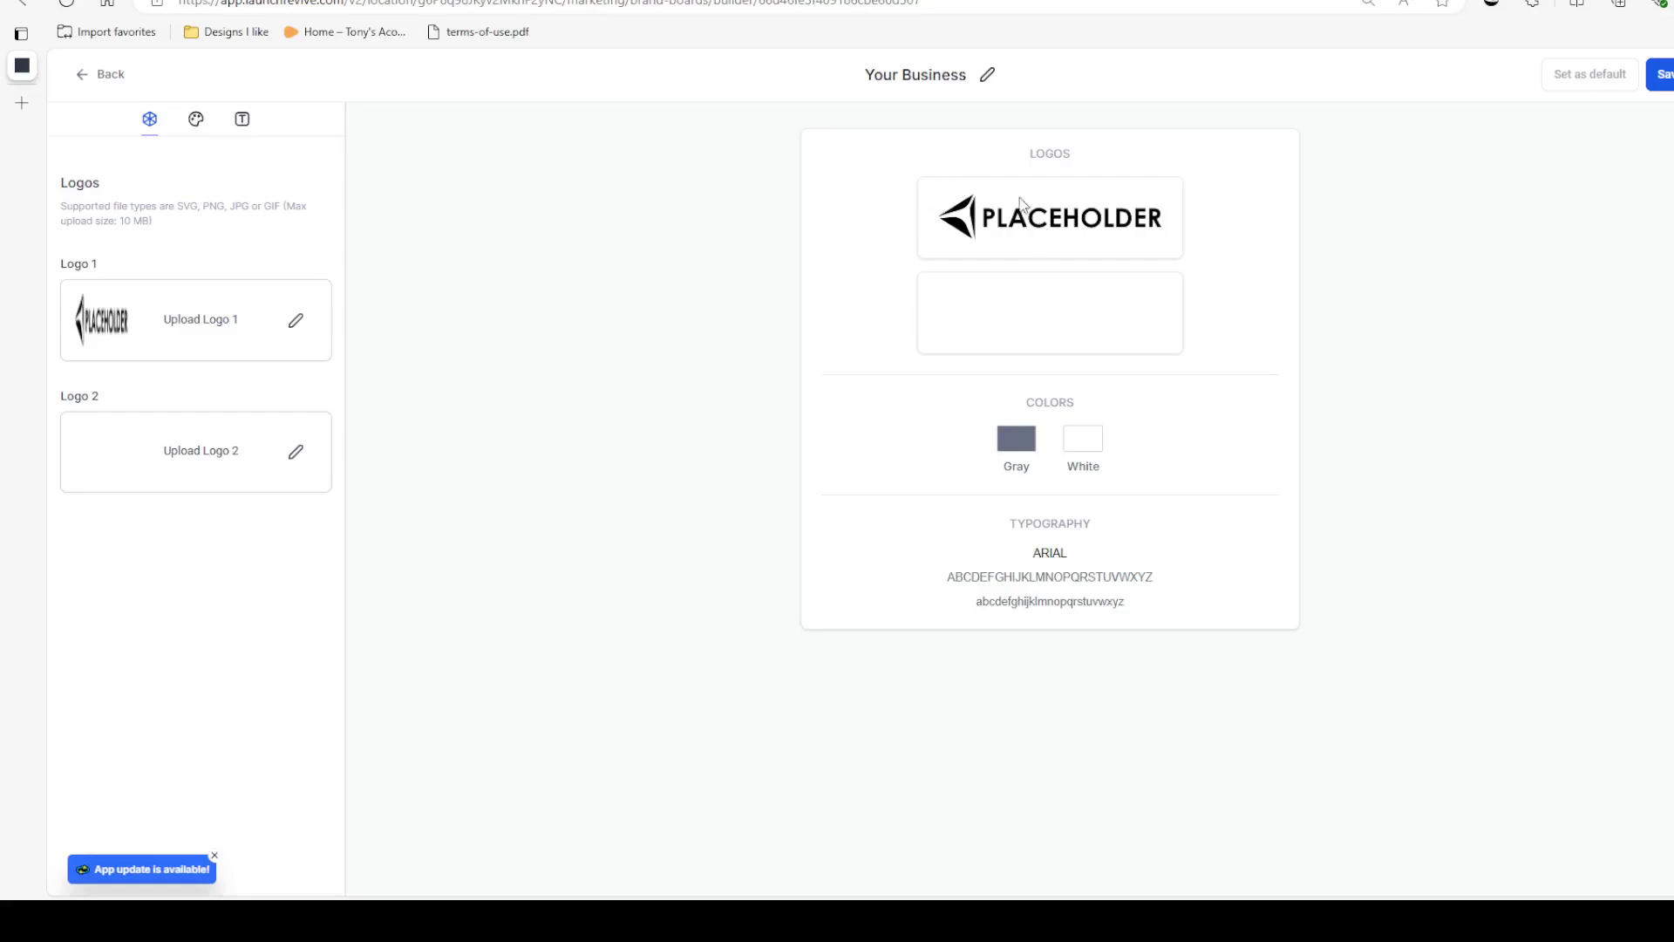
Step: In Colors, change the first swatch, Gray, to dark navy #023047
{"action": "left_click", "coordinate": [196, 123]}
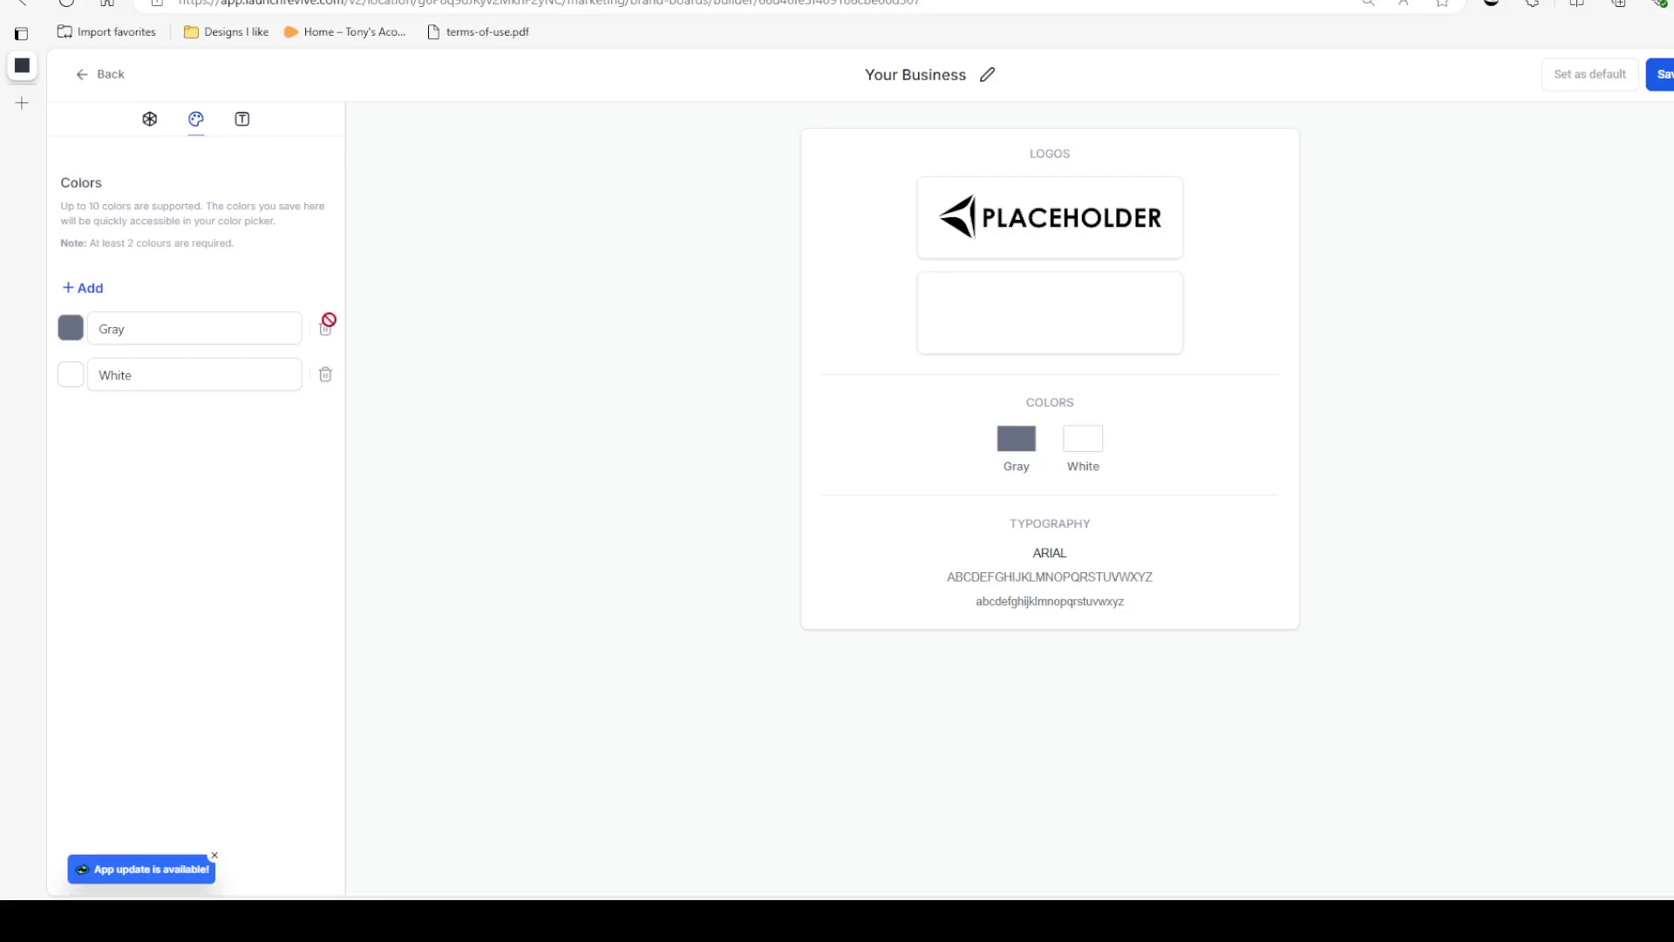
{"action": "left_click", "coordinate": [72, 336]}
{"action": "left_click", "coordinate": [204, 529]}
{"action": "triple_click", "coordinate": [203, 529]}
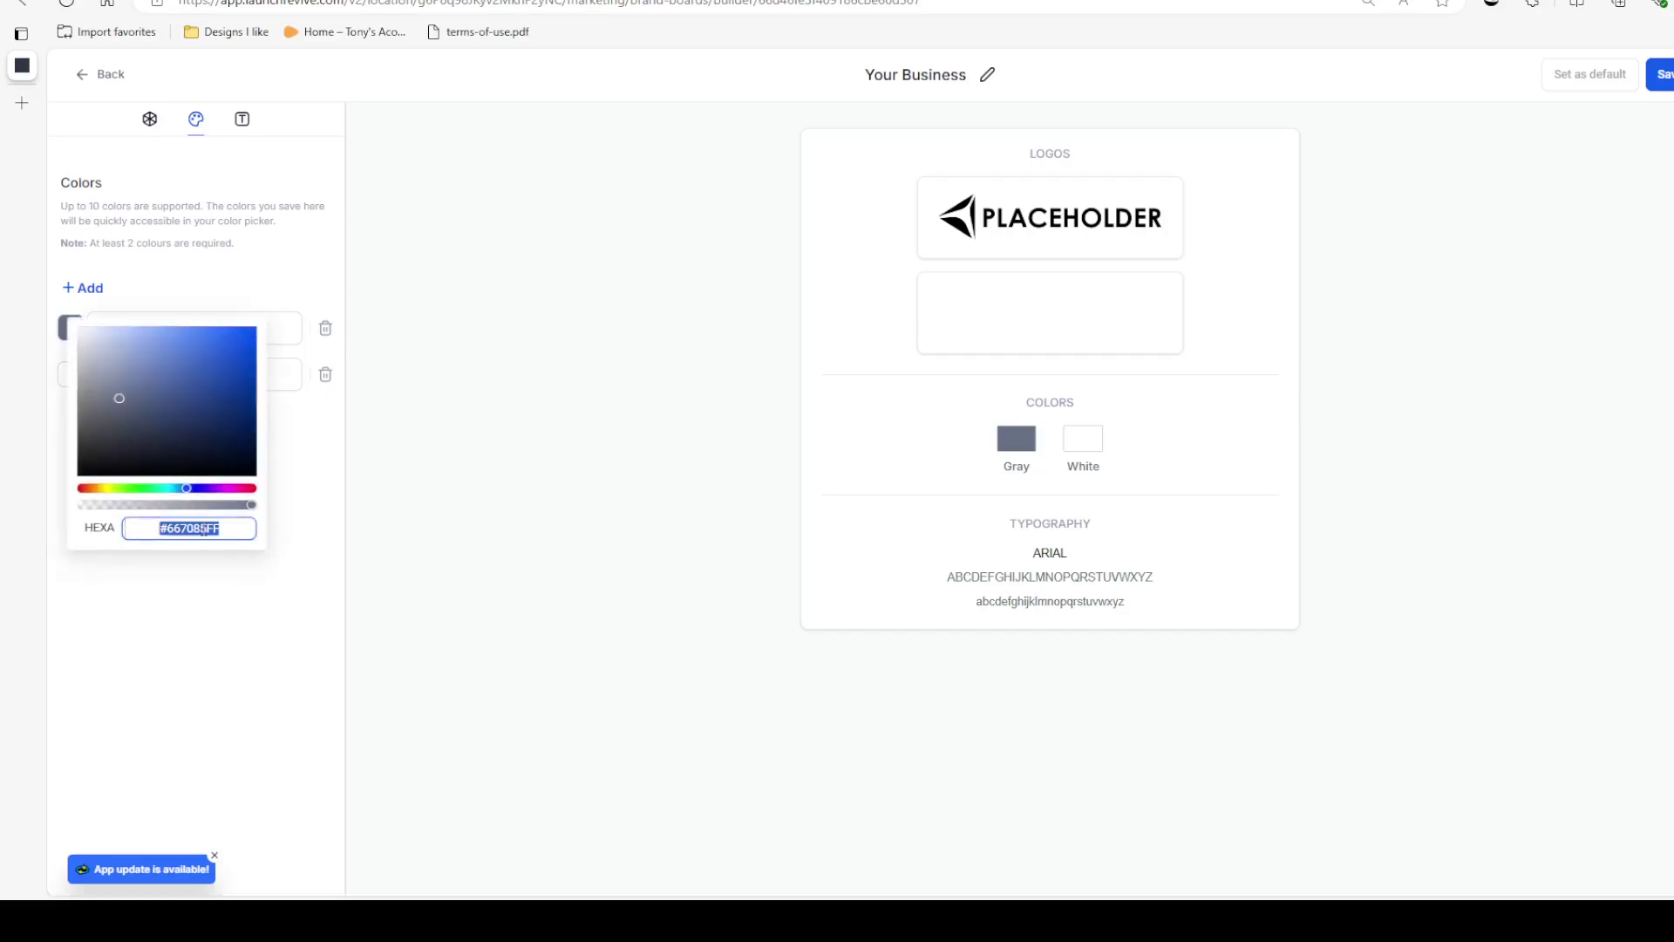
{"action": "type", "text": "#023047"}
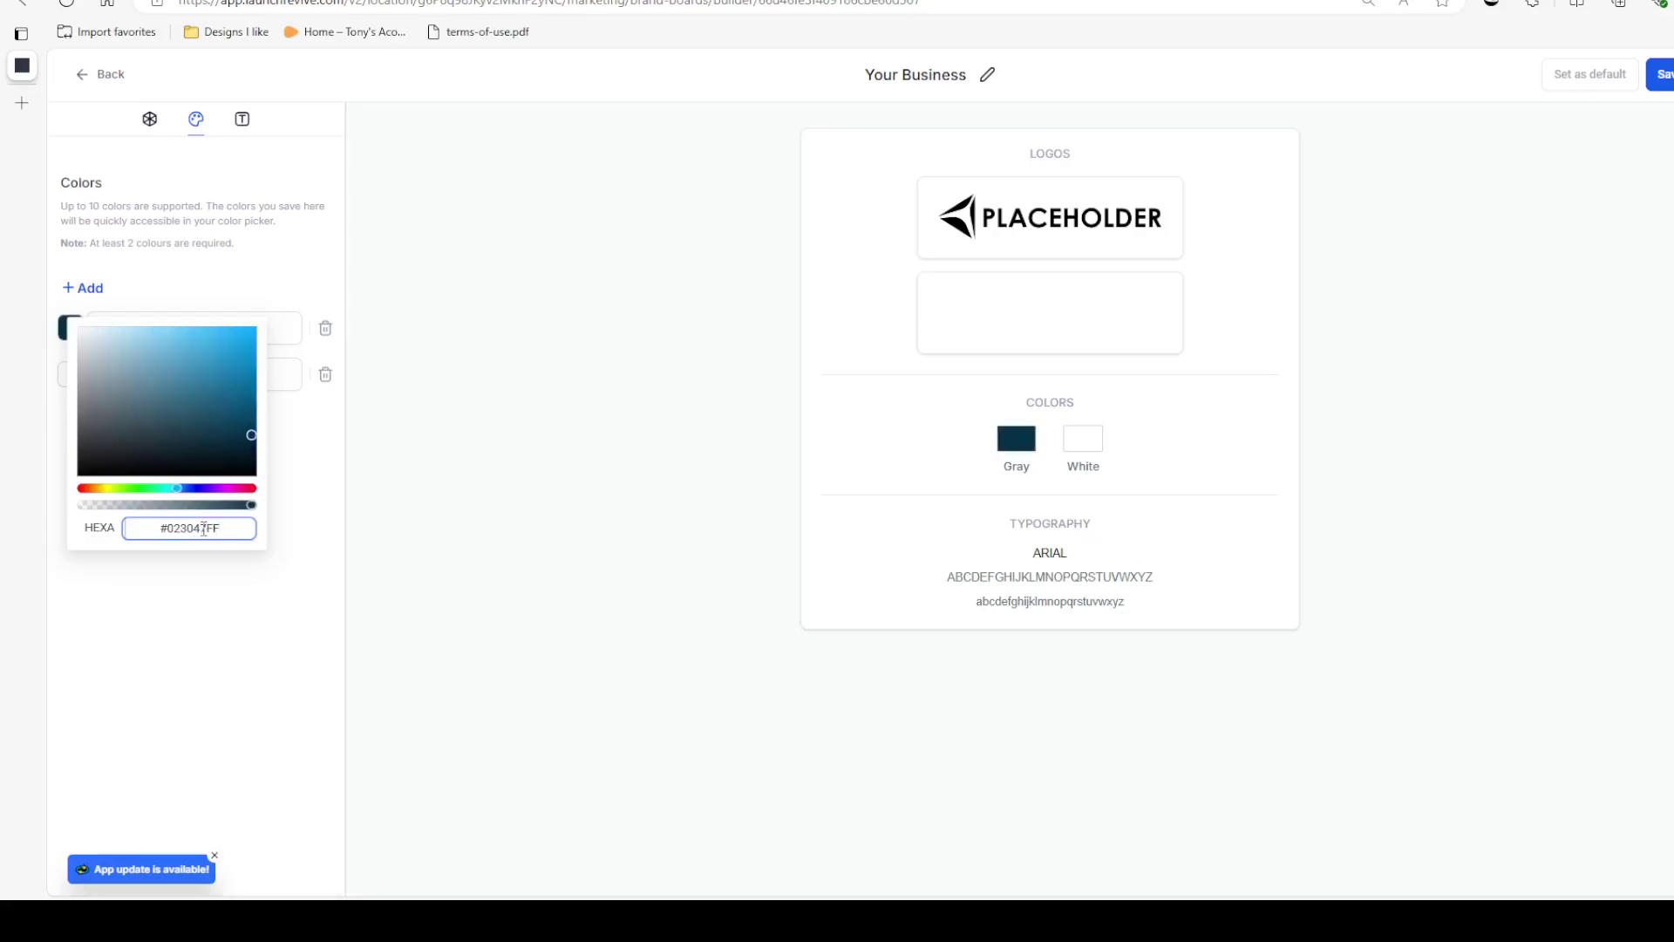
{"action": "left_click", "coordinate": [329, 587]}
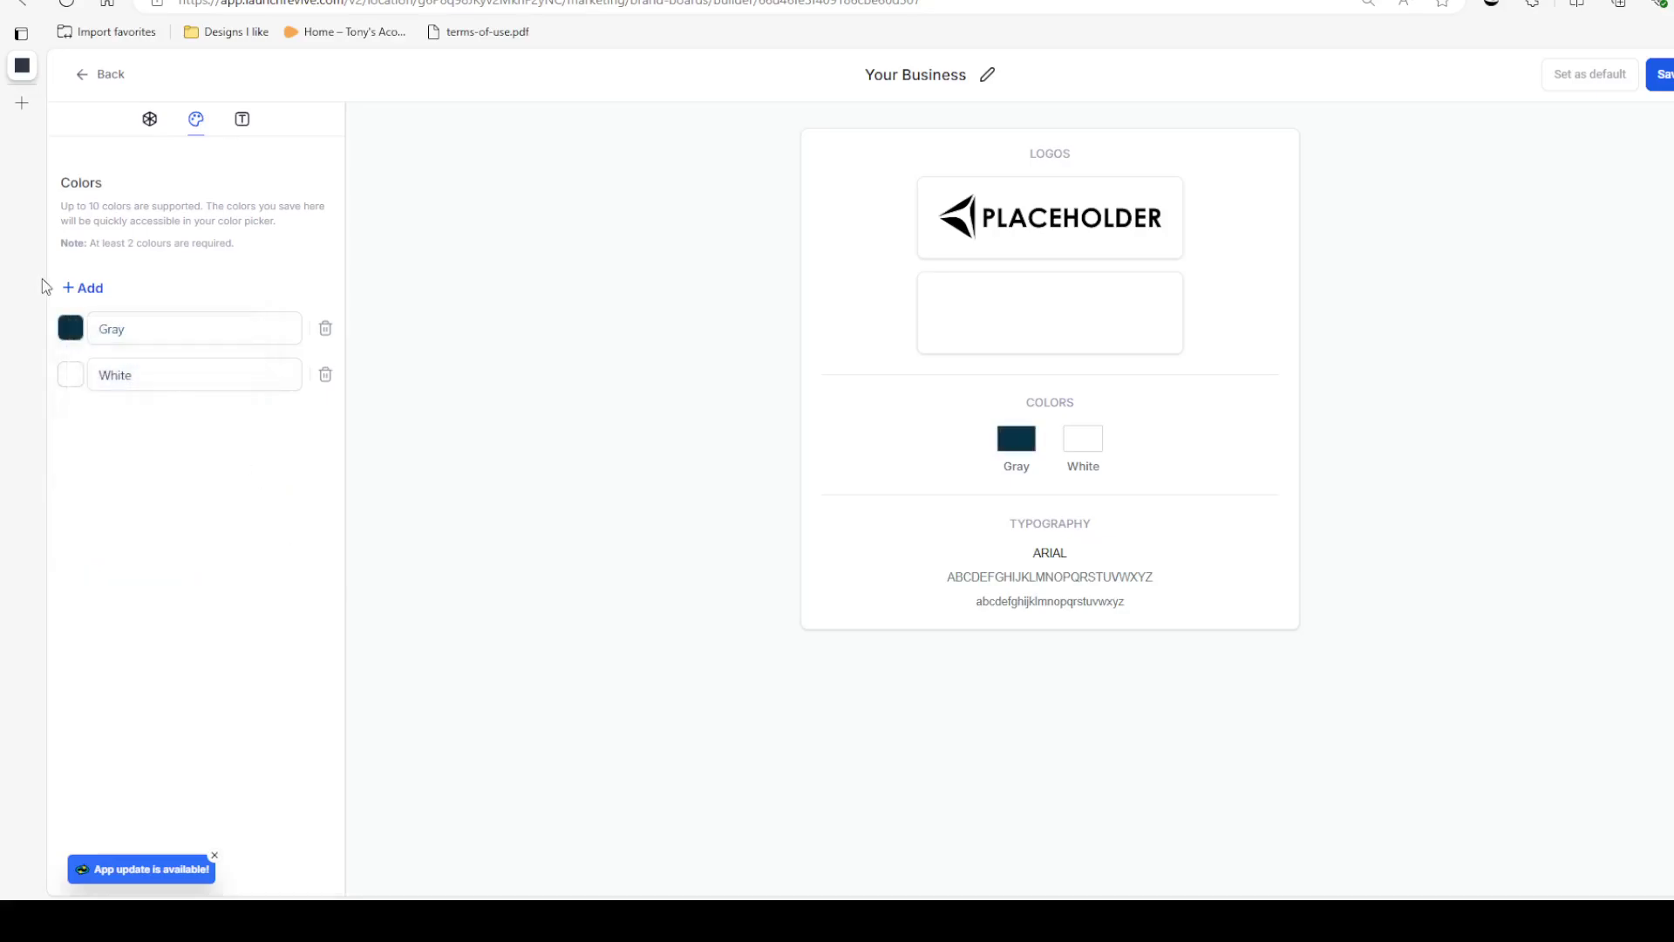
Step: Rename the first brand colour from Gray to Blue
{"action": "left_click", "coordinate": [216, 330]}
{"action": "left_click_drag", "start_coordinate": [133, 328], "coordinate": [100, 327]}
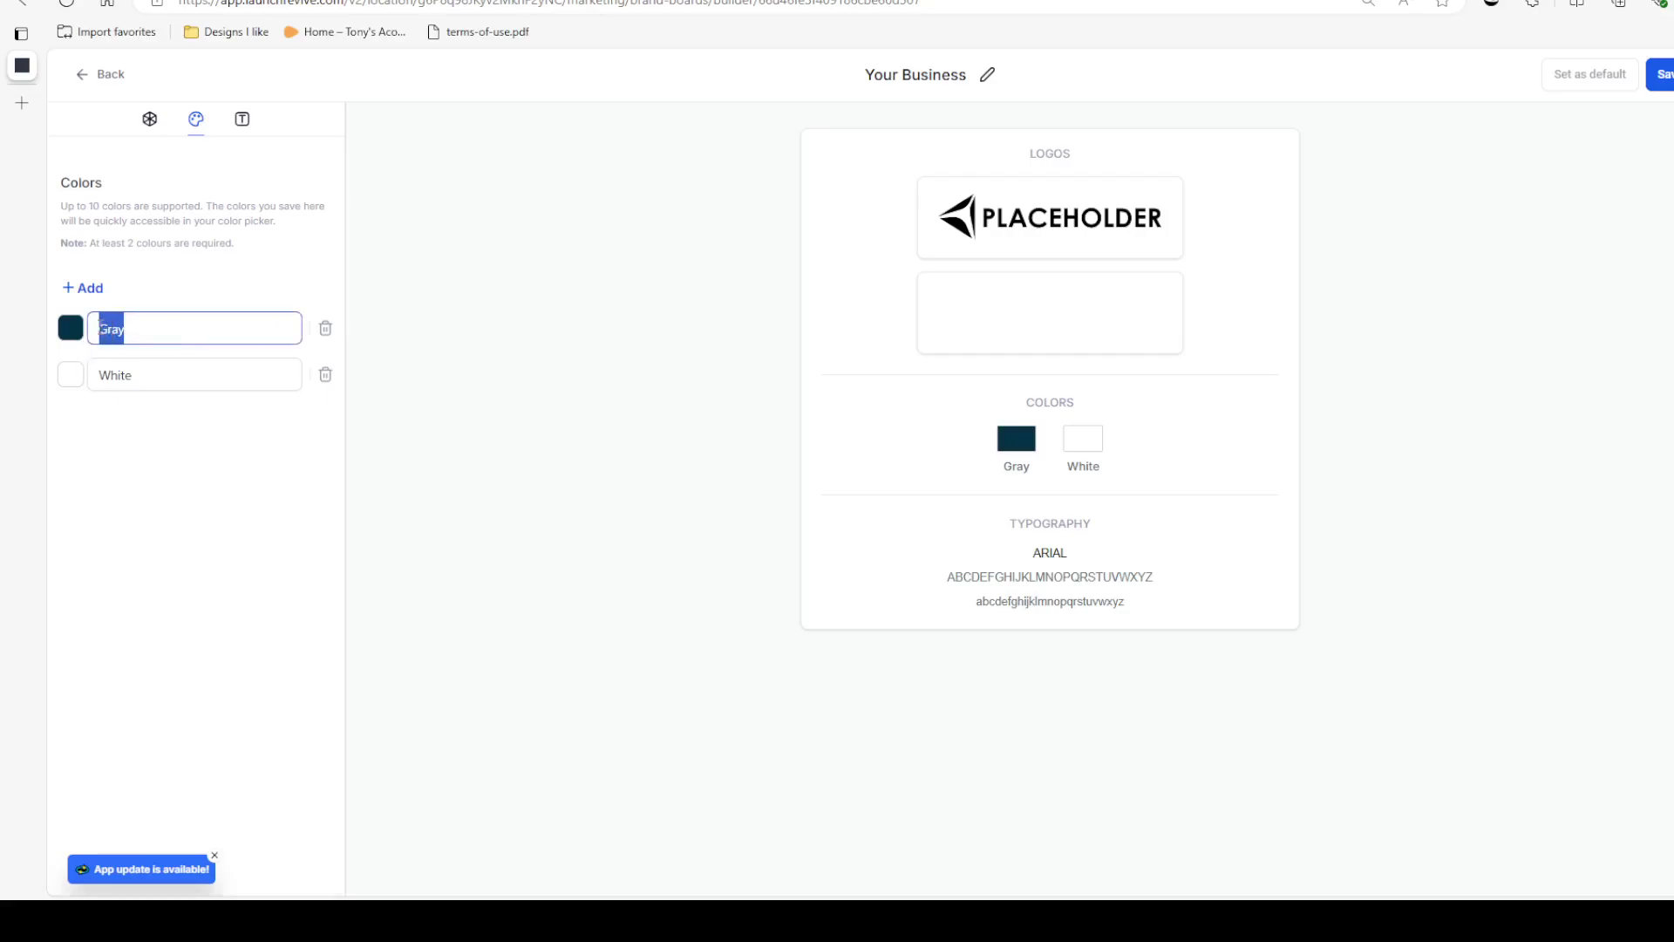
{"action": "type", "text": "Blue"}
Step: Set the second colour to #FFB703 and rename it from White to Yellow
{"action": "left_click", "coordinate": [70, 373]}
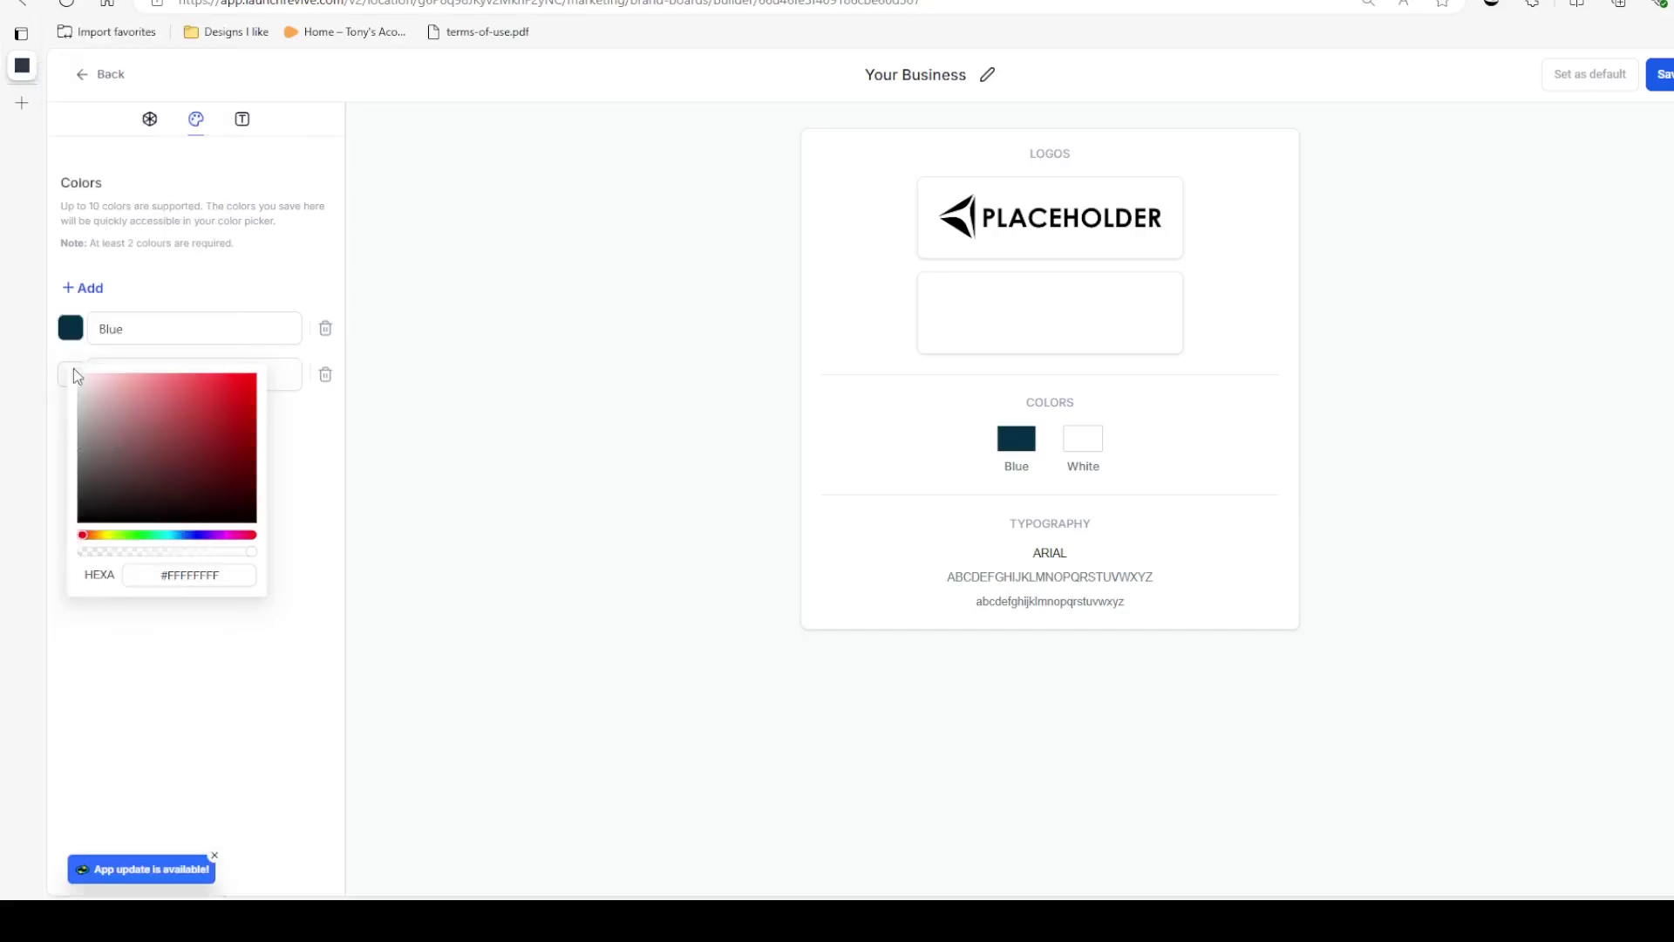
{"action": "left_click", "coordinate": [198, 575]}
{"action": "triple_click", "coordinate": [204, 576]}
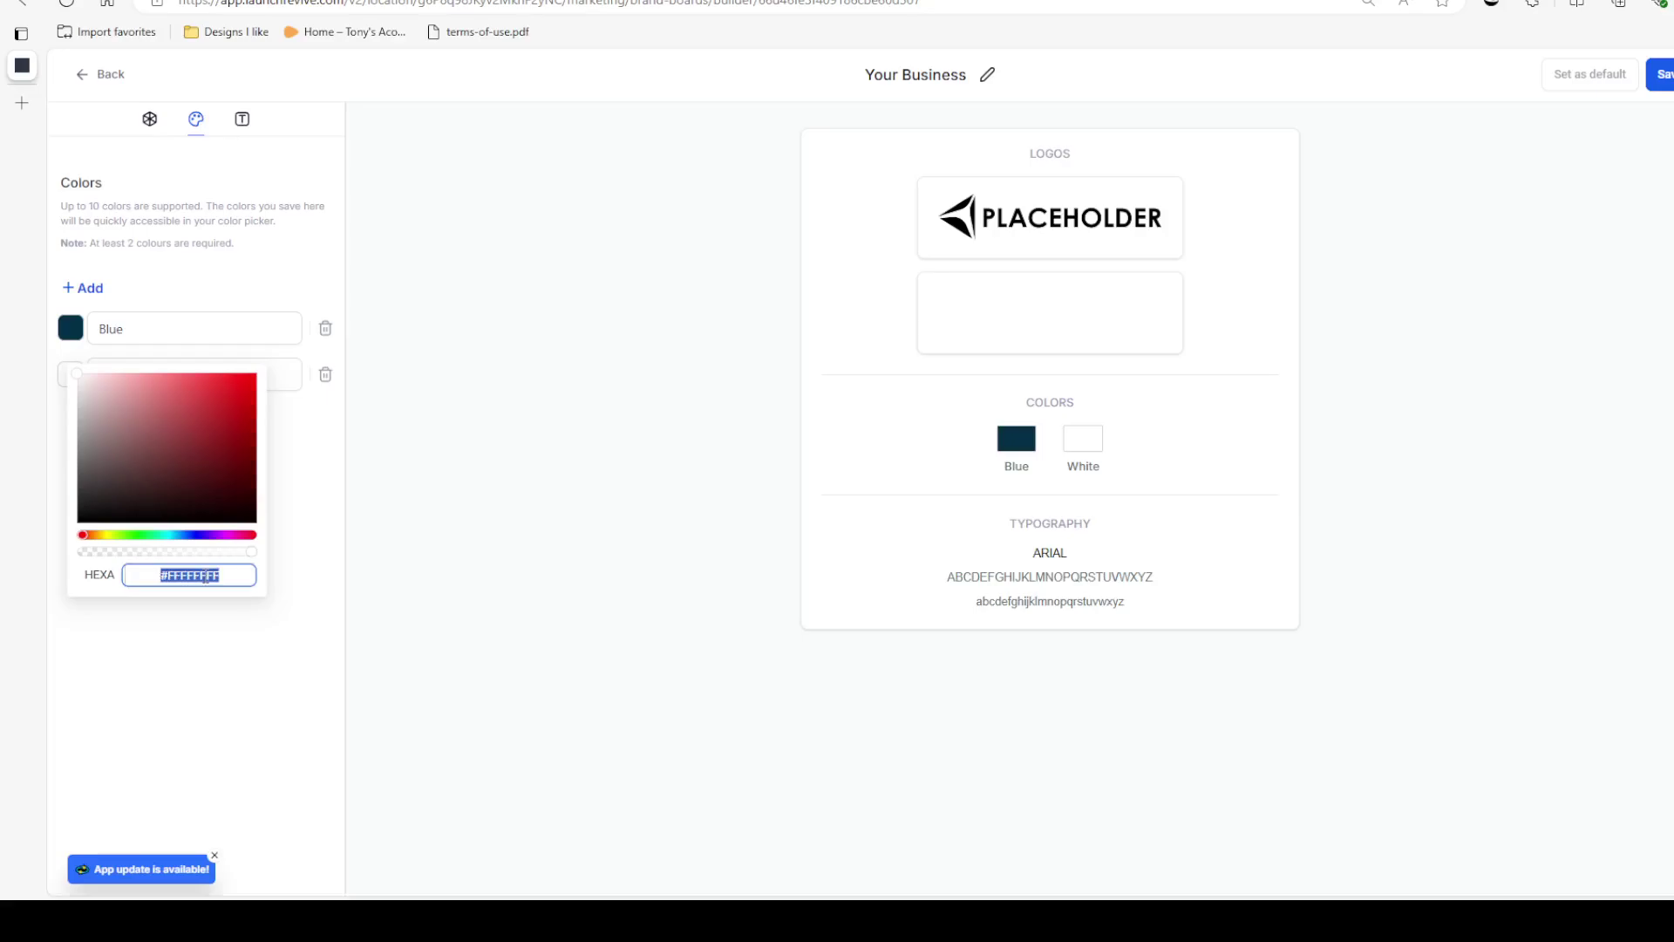
{"action": "type", "text": "#ffb703"}
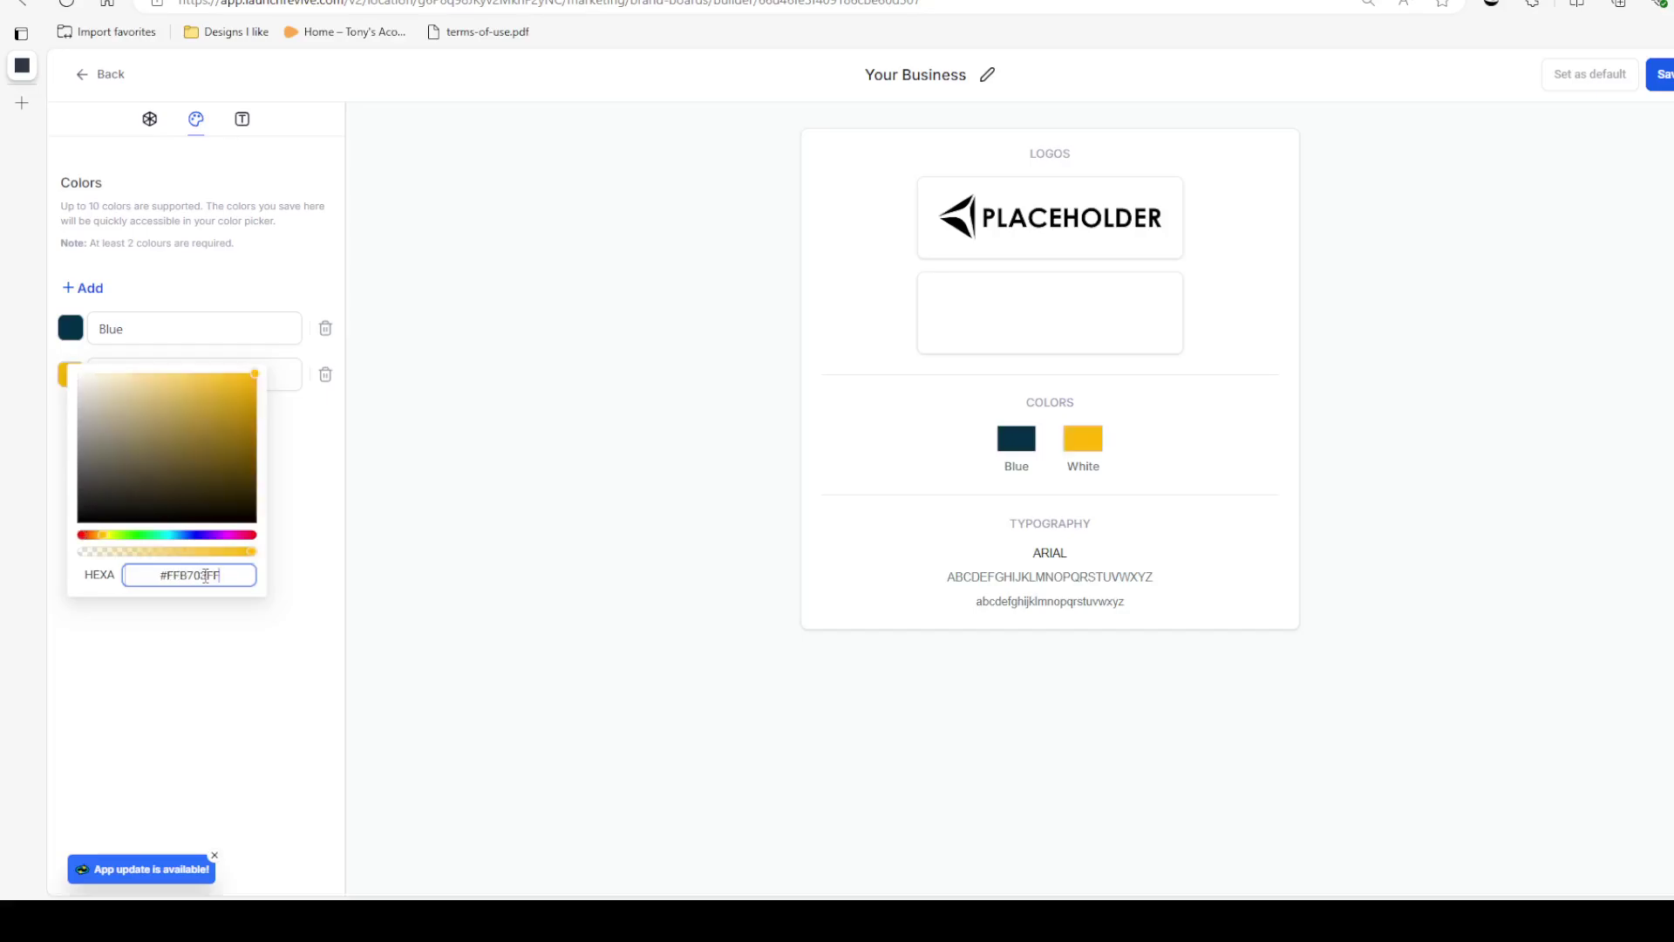
{"action": "left_click", "coordinate": [348, 489]}
{"action": "left_click", "coordinate": [166, 370]}
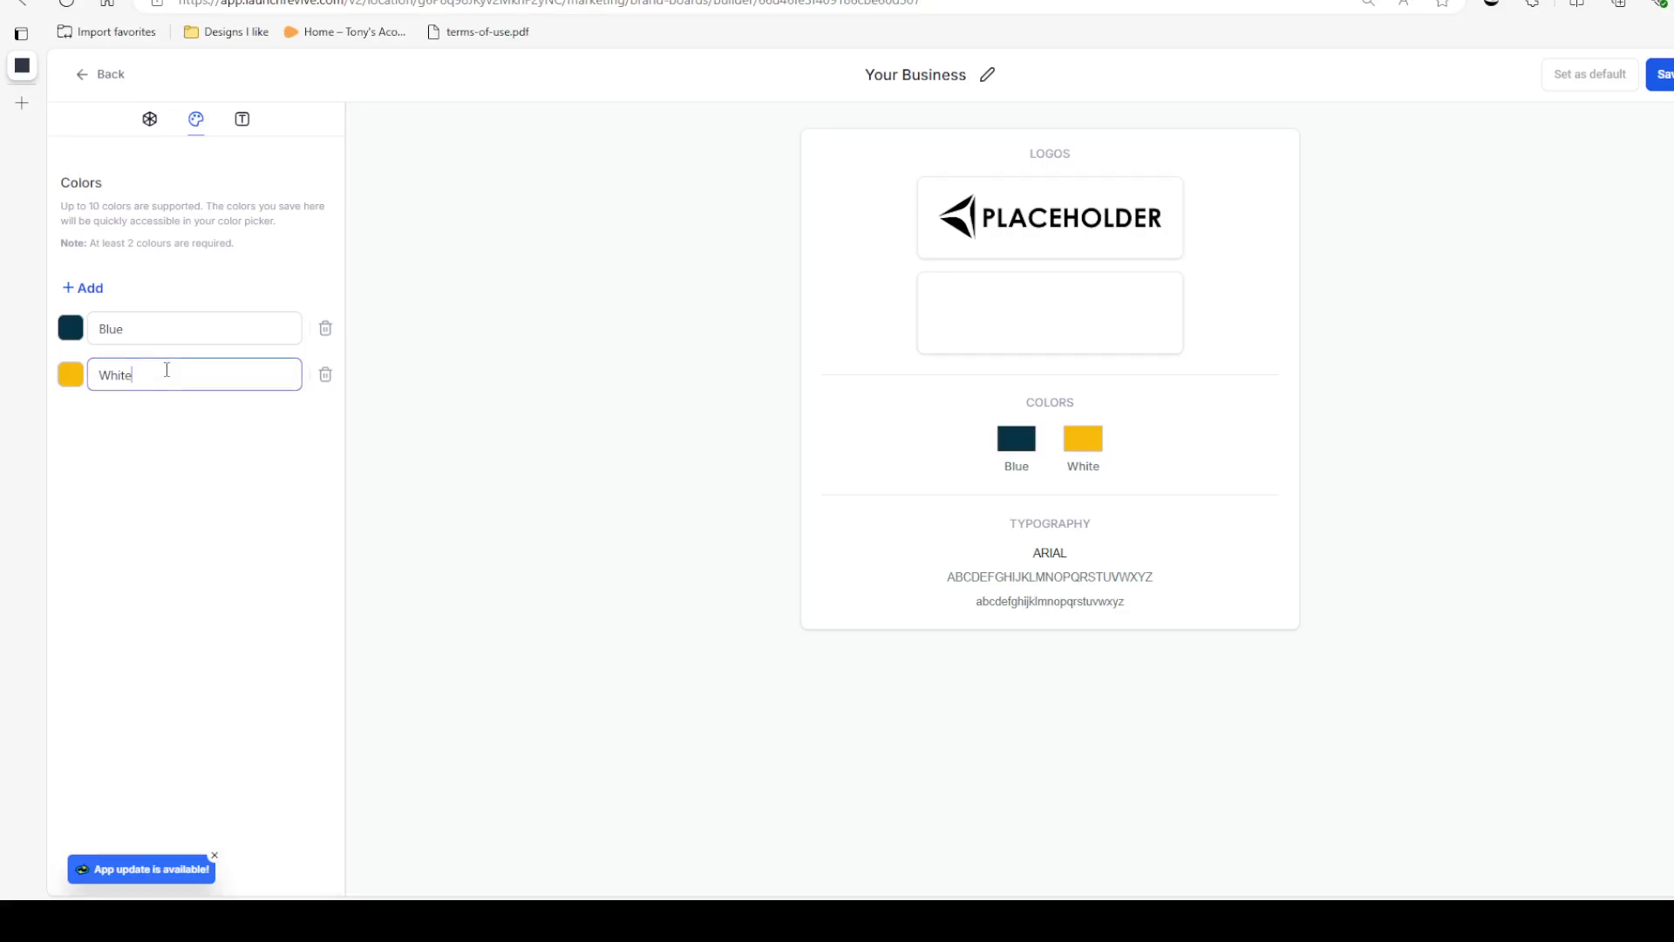
{"action": "double_click", "coordinate": [167, 370]}
{"action": "type", "text": "Yellow"}
Step: Add a third brand colour and set it to orange #FB8500
{"action": "left_click", "coordinate": [227, 457]}
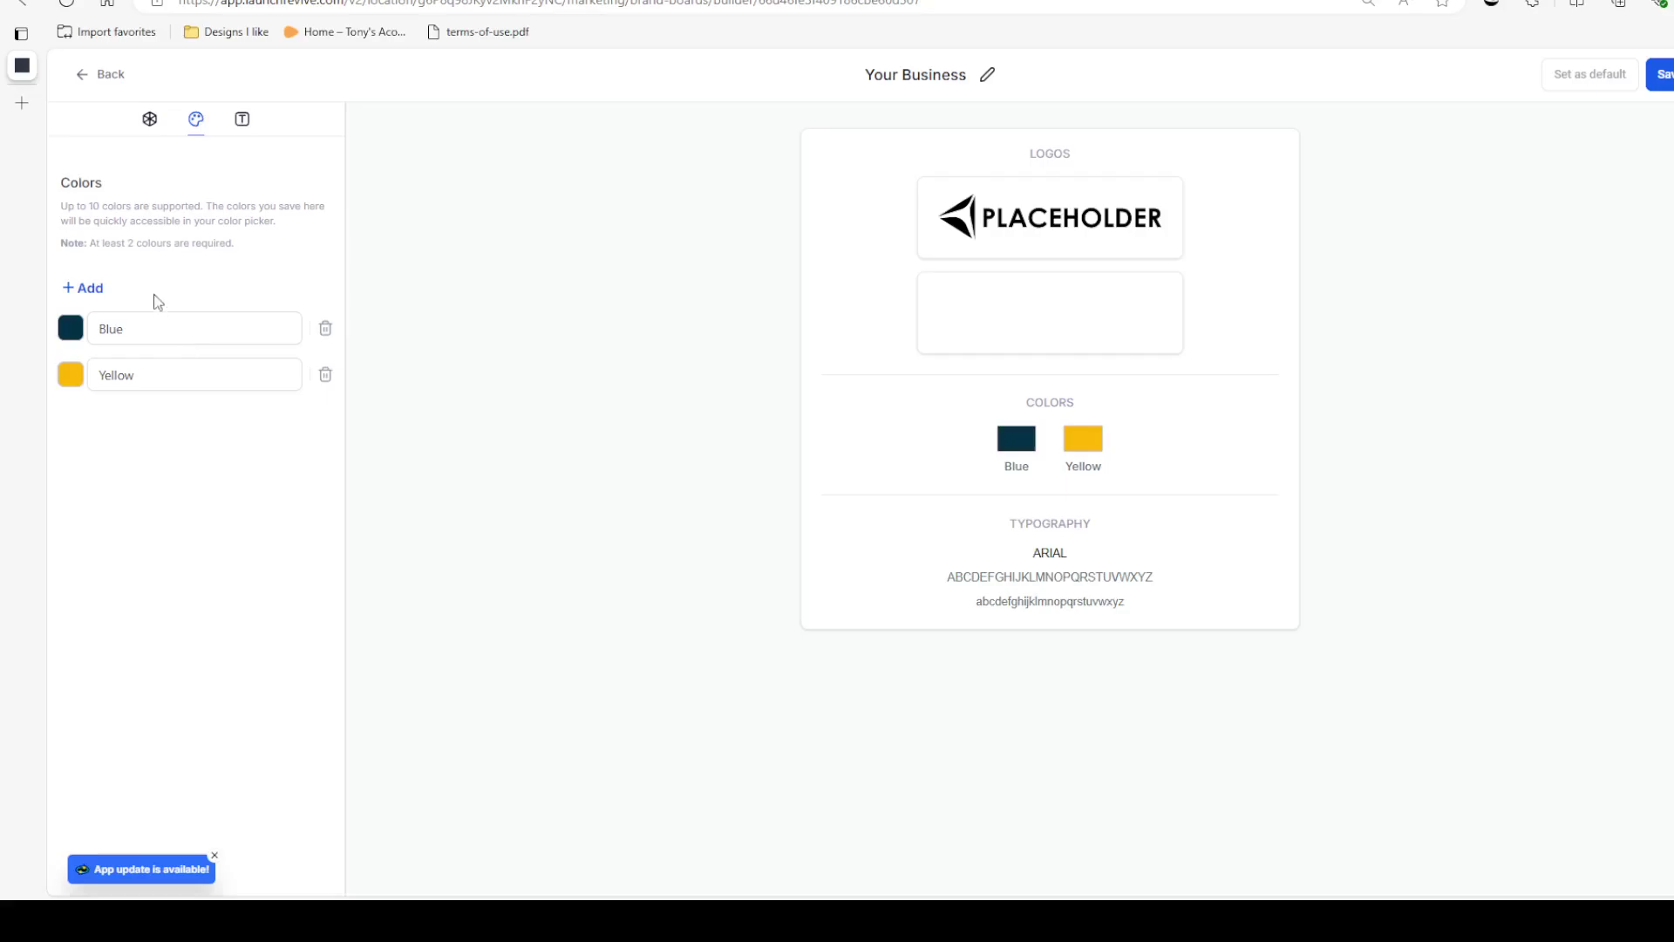
{"action": "left_click", "coordinate": [87, 288]}
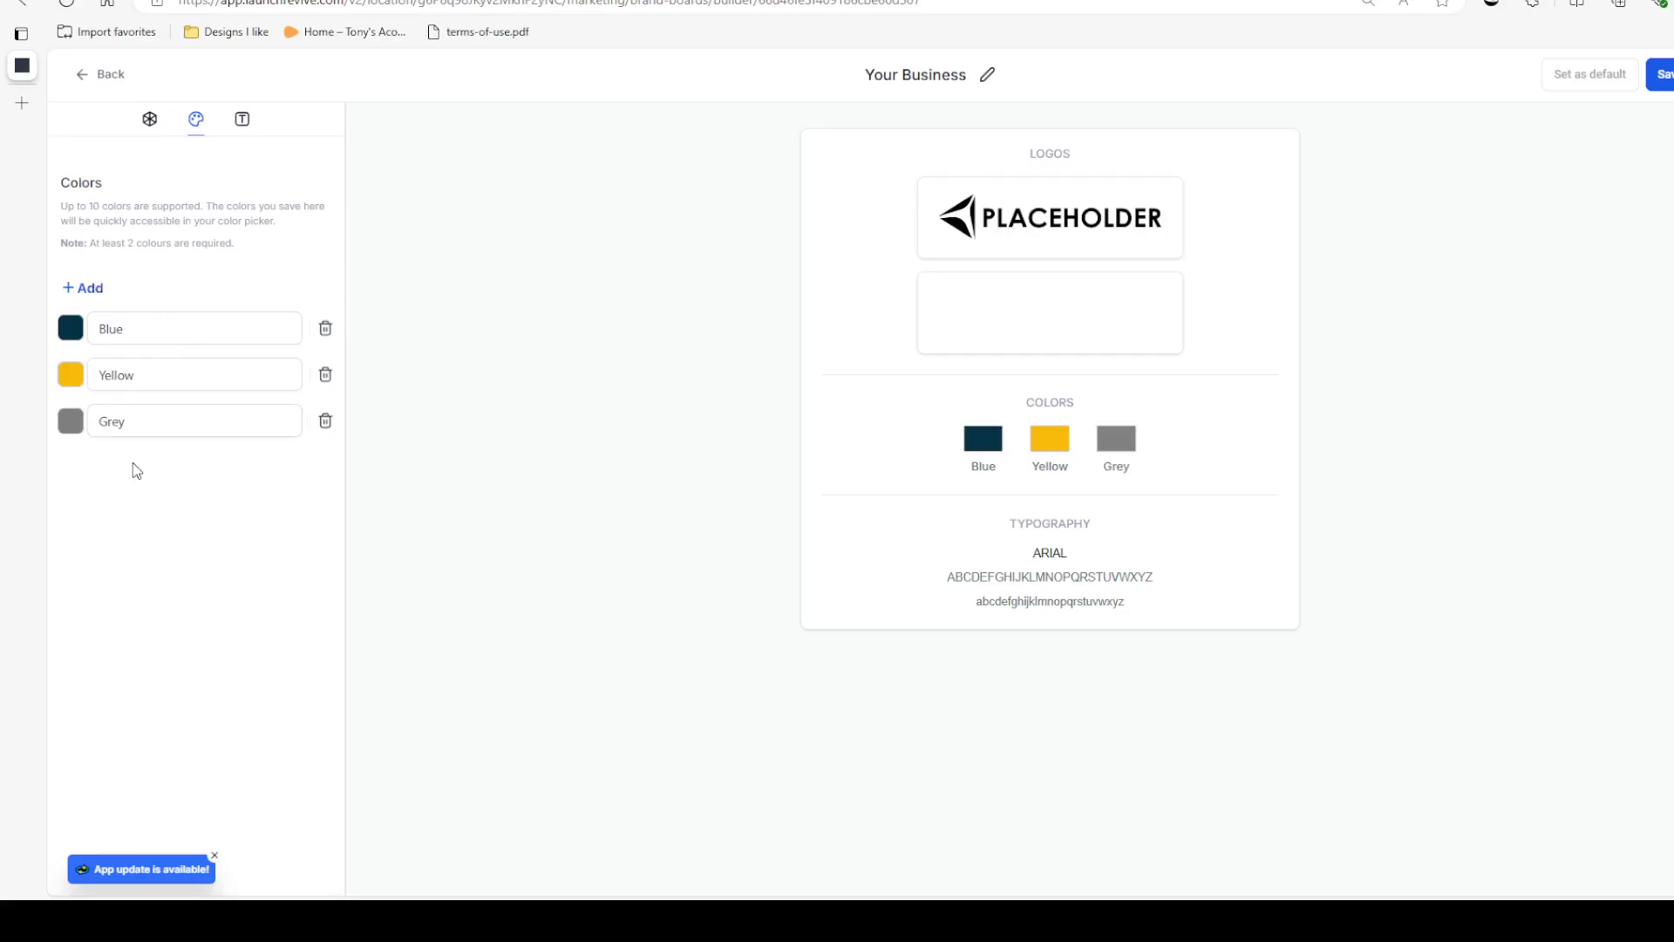
{"action": "left_click", "coordinate": [131, 418]}
{"action": "double_click", "coordinate": [132, 418]}
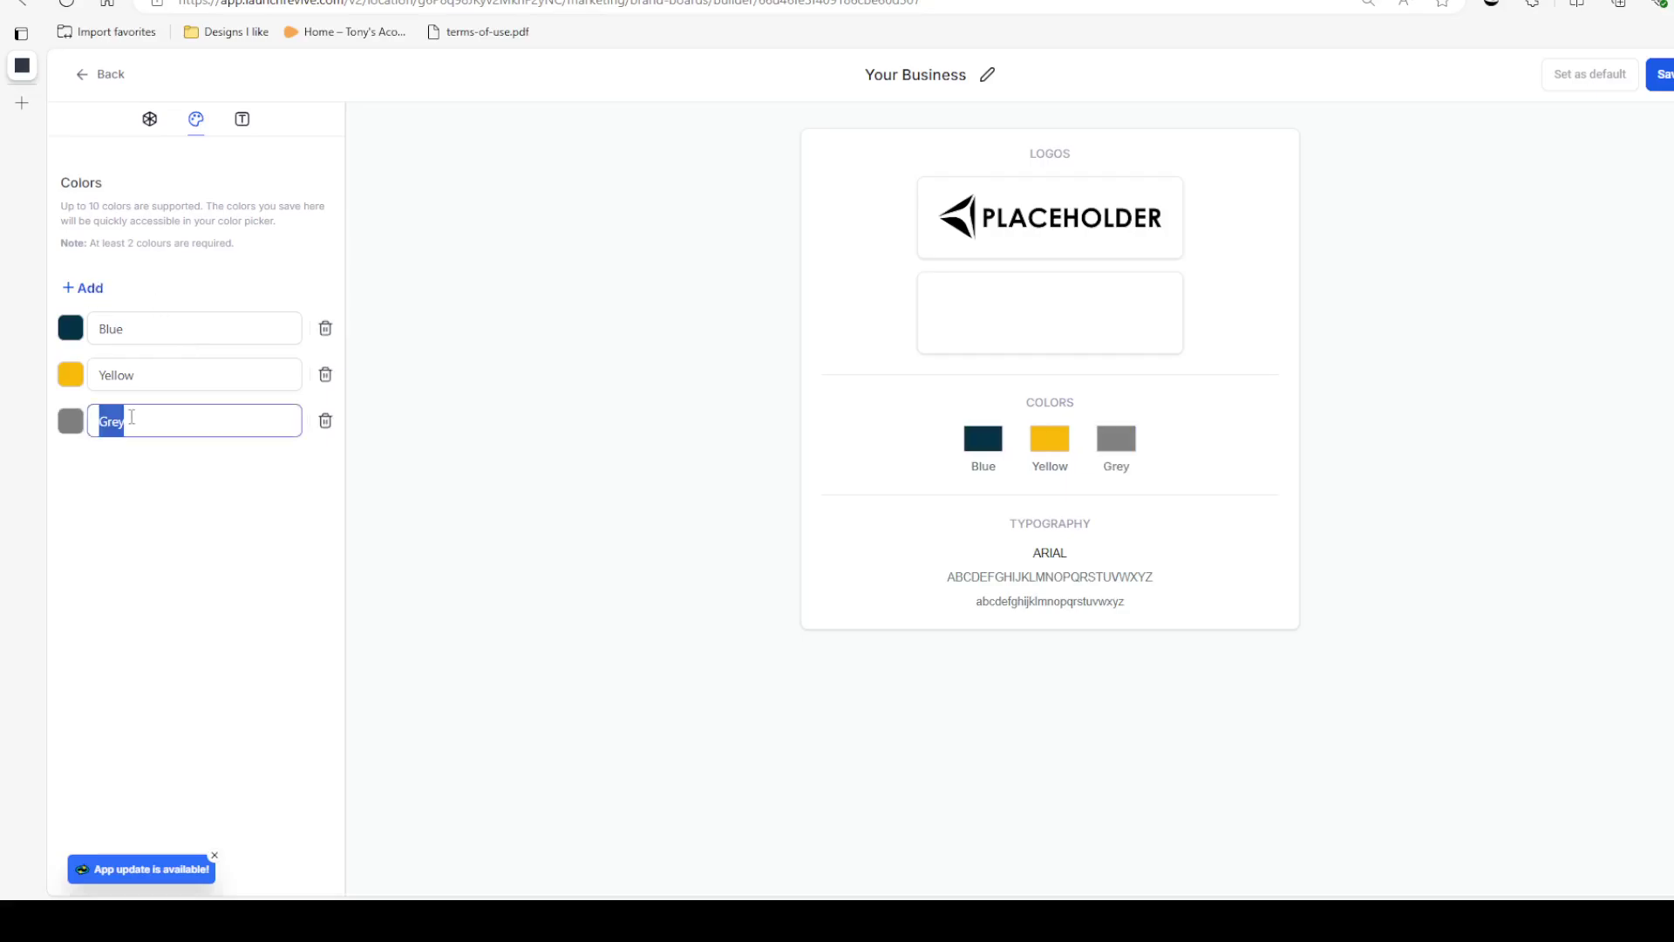
{"action": "left_click", "coordinate": [71, 421]}
{"action": "left_click", "coordinate": [203, 619]}
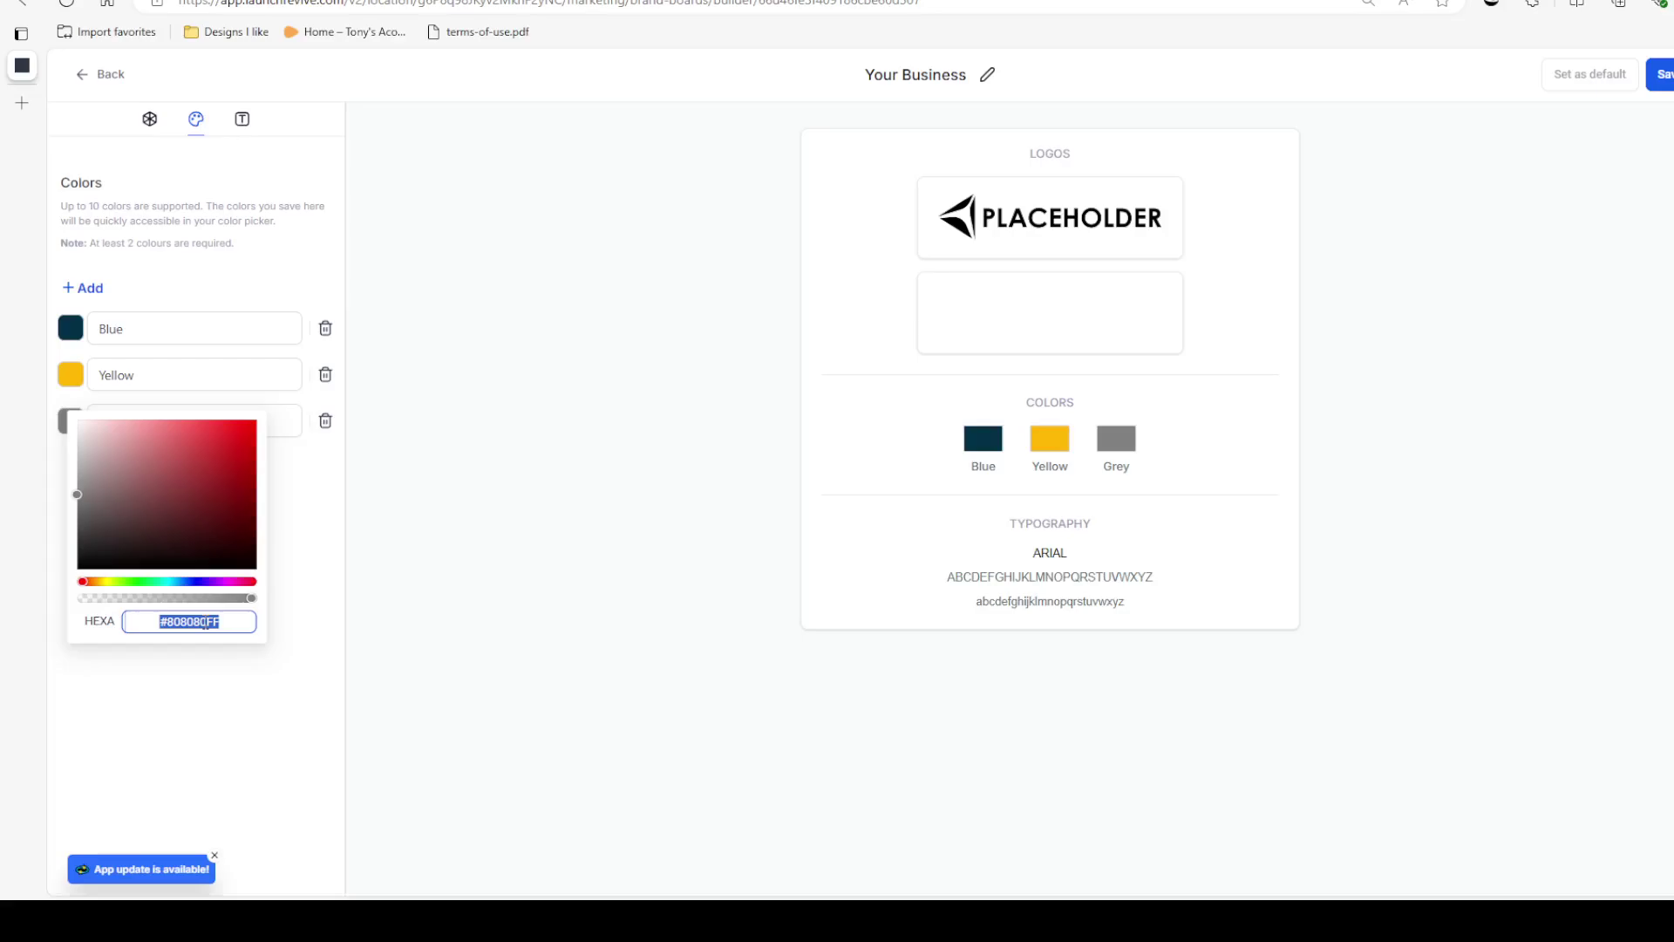
{"action": "type", "text": "#fb8500"}
{"action": "key", "text": "Return"}
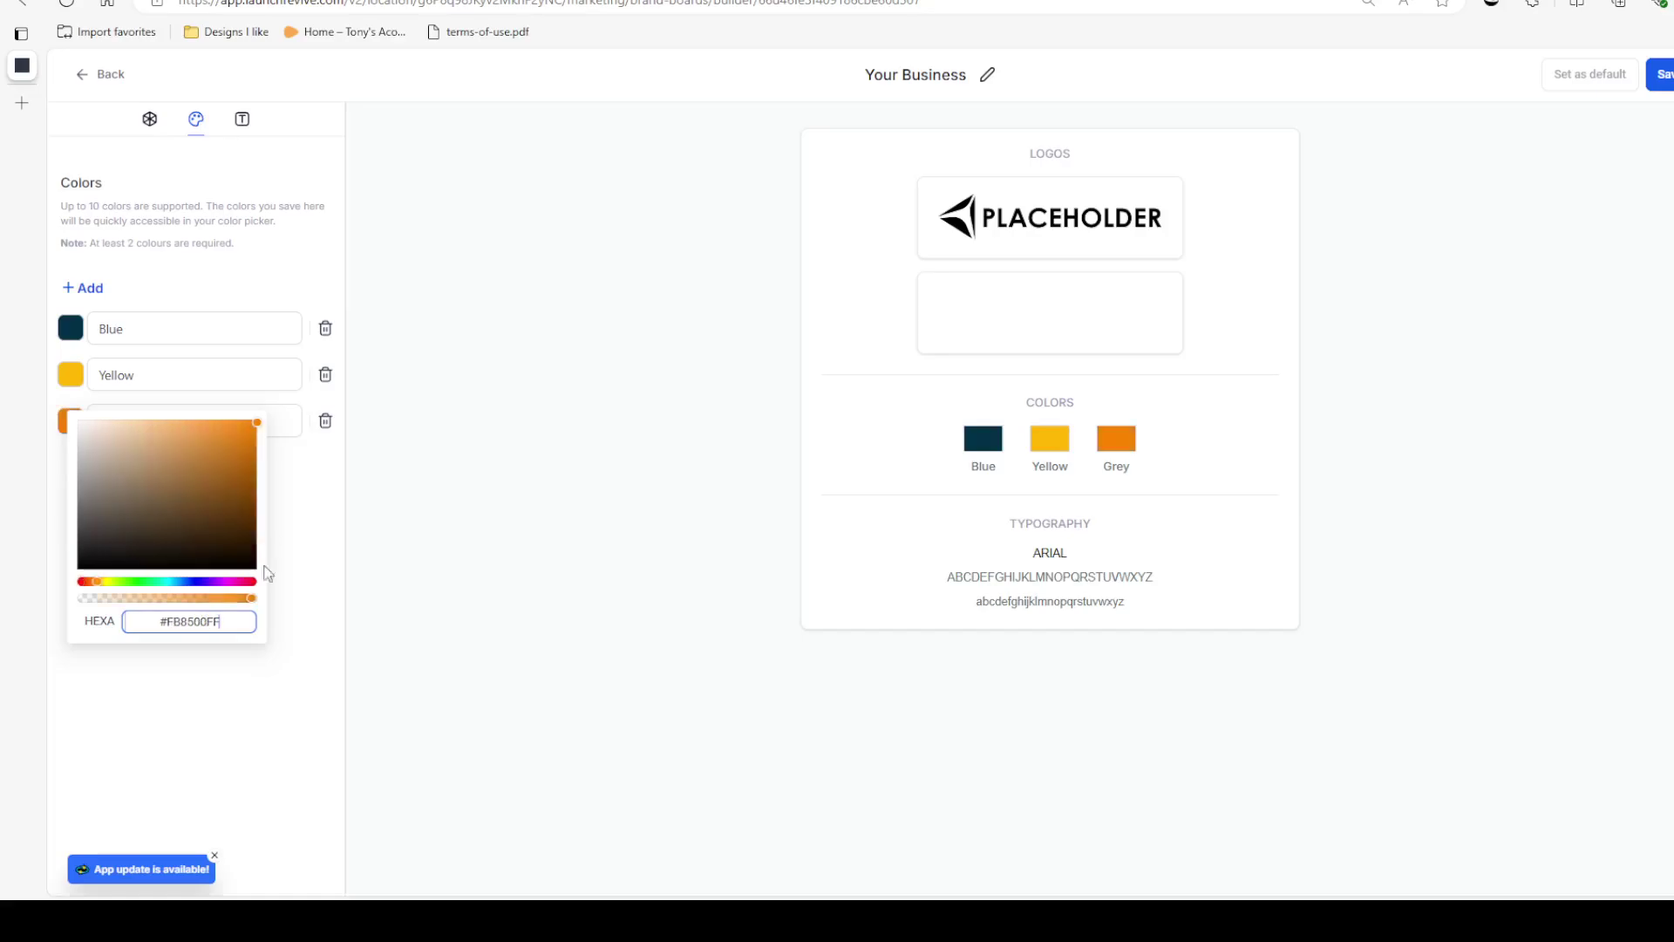
{"action": "left_click", "coordinate": [316, 516]}
Step: Rename the third colour from Grey to Orange
{"action": "left_click", "coordinate": [137, 428]}
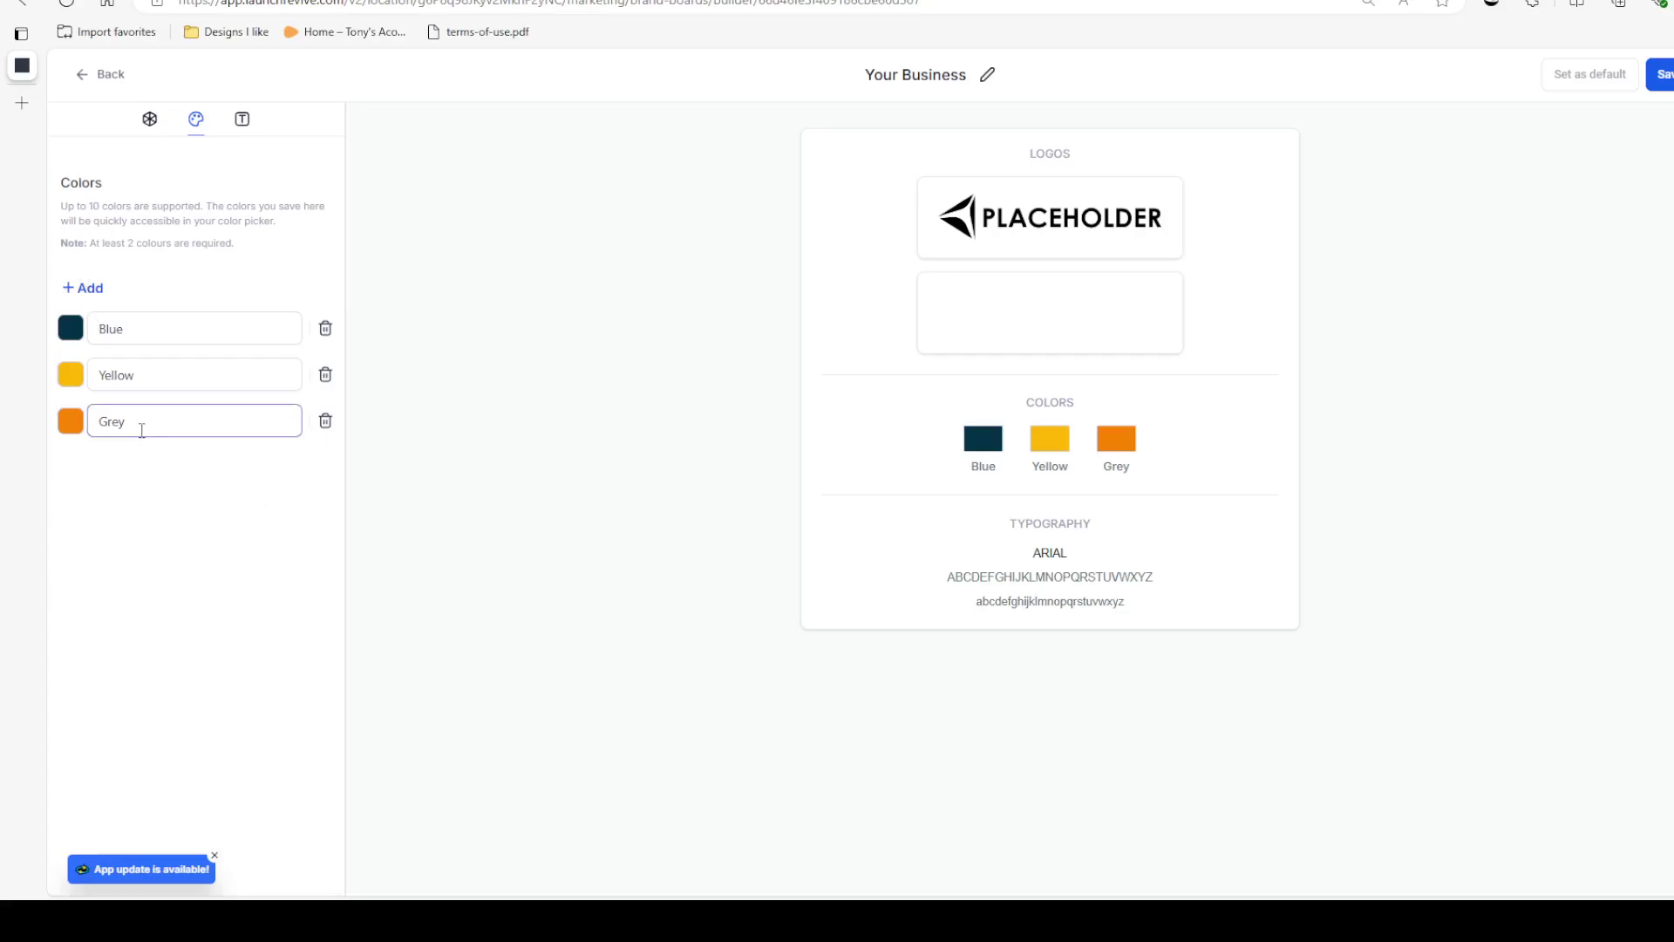
{"action": "left_click_drag", "start_coordinate": [138, 429], "coordinate": [82, 430]}
{"action": "type", "text": "Orange"}
{"action": "key", "text": "BackSpace"}
{"action": "key", "text": "BackSpace"}
{"action": "key", "text": "BackSpace"}
{"action": "key", "text": "BackSpace"}
{"action": "type", "text": "ange"}
{"action": "left_click", "coordinate": [134, 508]}
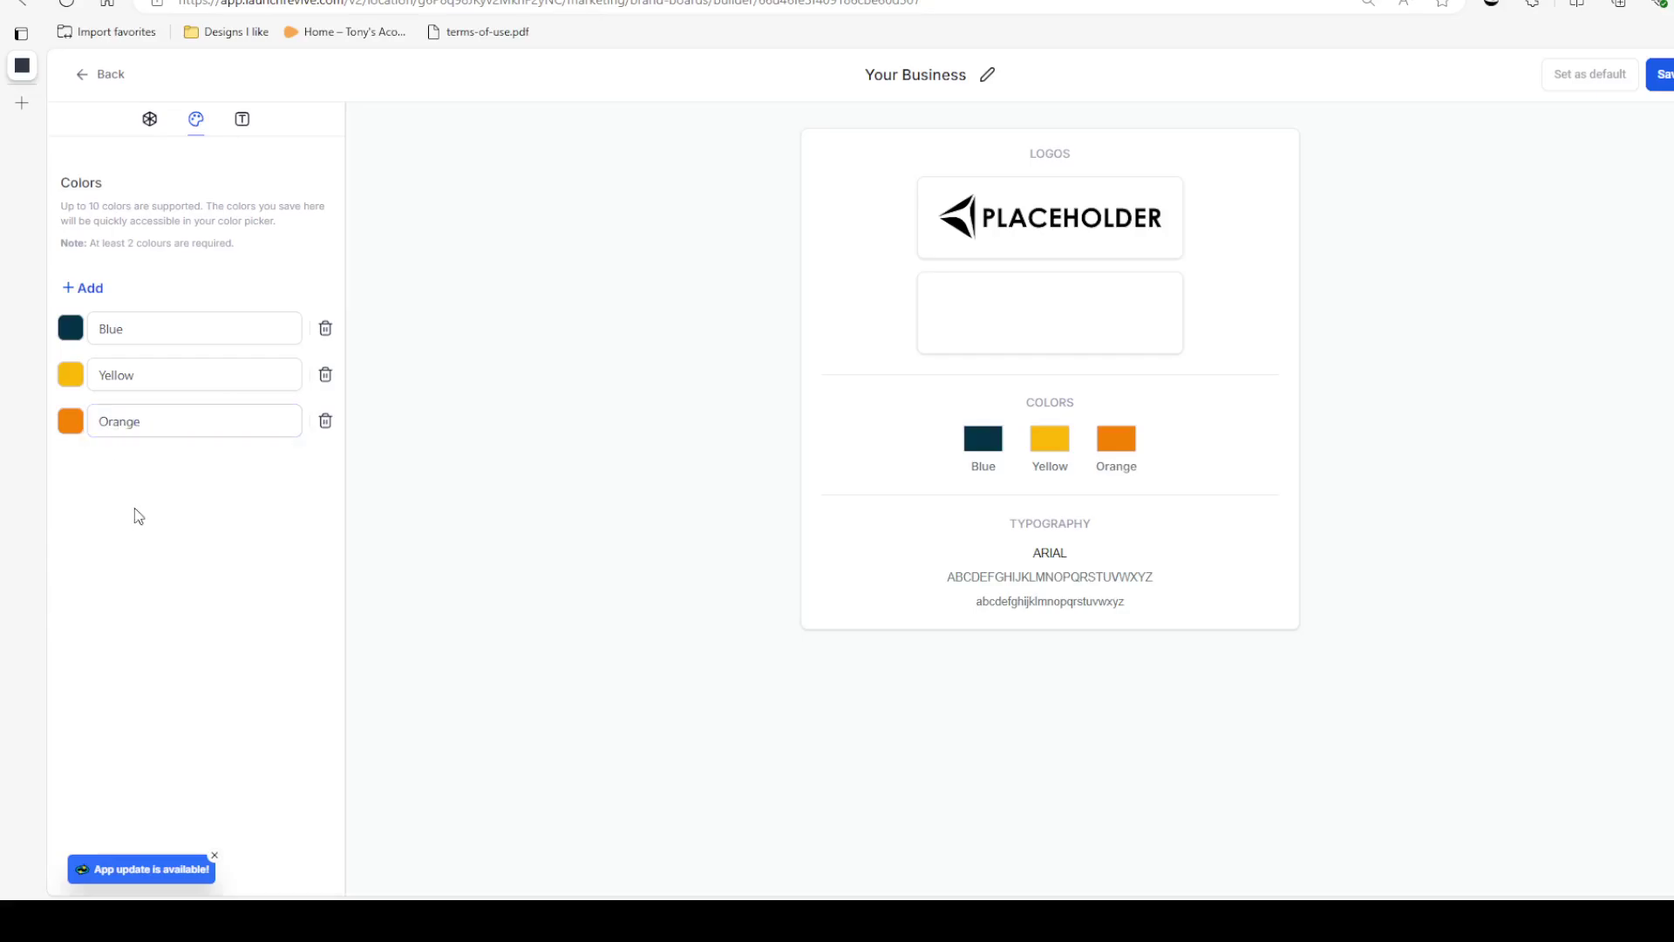
Step: Add a fourth Grey colour, try out several shades, then delete it
{"action": "left_click", "coordinate": [91, 295]}
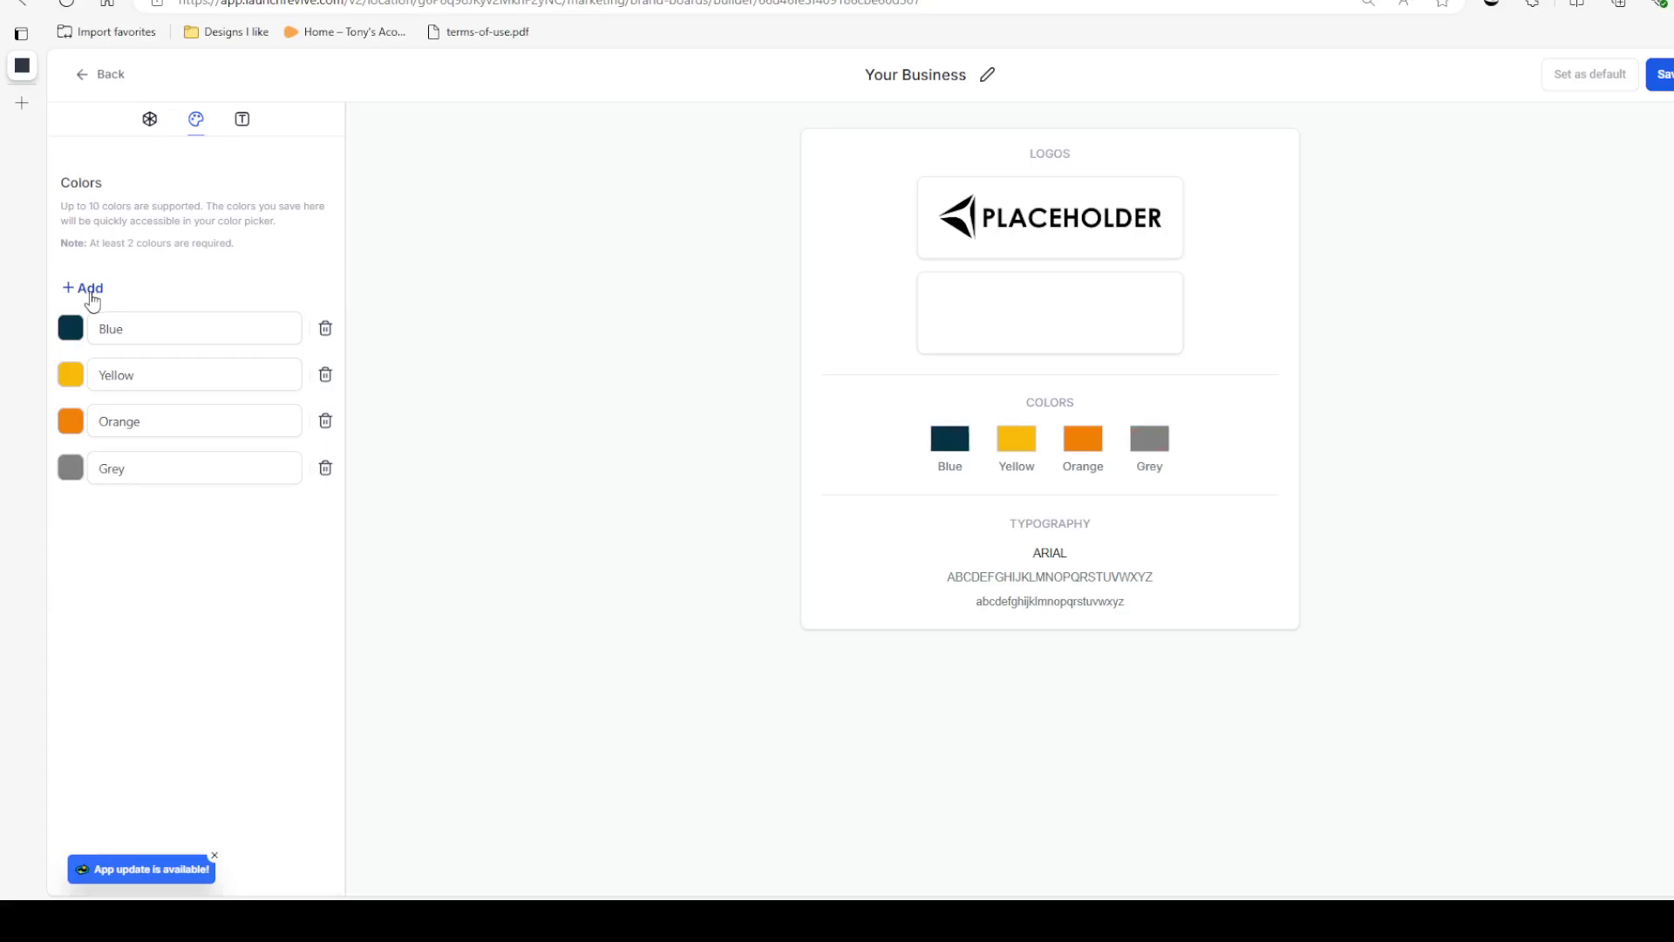
{"action": "left_click", "coordinate": [74, 468]}
{"action": "left_click", "coordinate": [212, 517]}
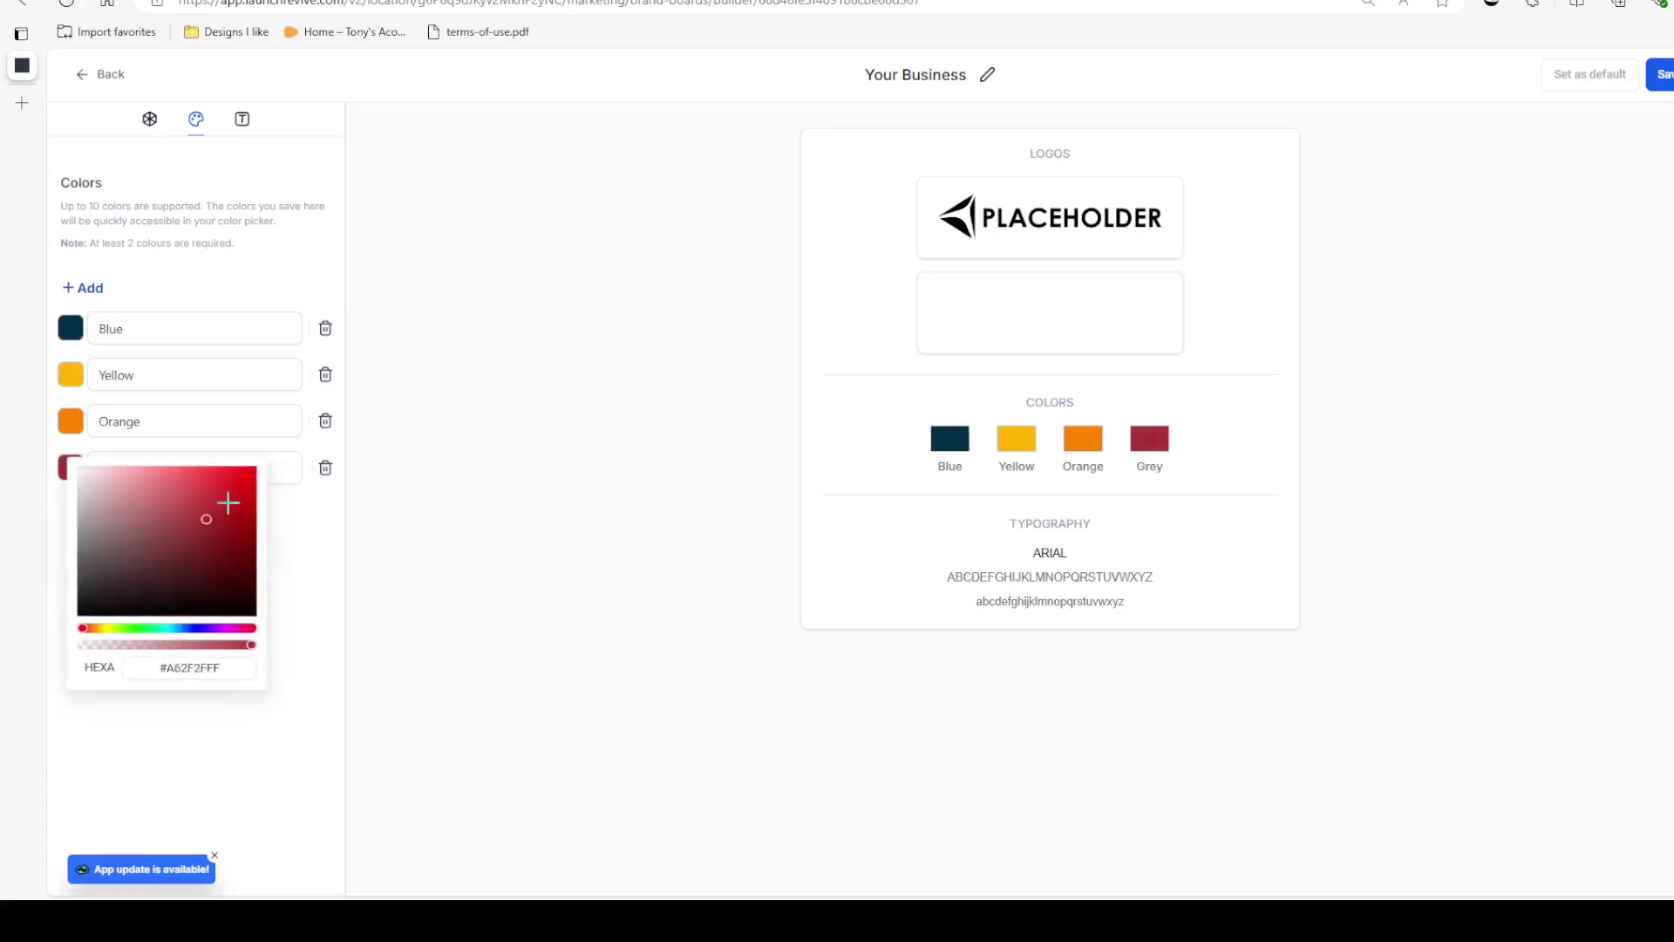
{"action": "mouse_move", "coordinate": [228, 484]}
{"action": "left_mouse_down"}
{"action": "mouse_move", "coordinate": [161, 478]}
{"action": "mouse_move", "coordinate": [202, 505]}
{"action": "left_mouse_up"}
{"action": "mouse_move", "coordinate": [172, 624]}
{"action": "left_mouse_down"}
{"action": "mouse_move", "coordinate": [136, 628]}
{"action": "mouse_move", "coordinate": [207, 628]}
{"action": "mouse_move", "coordinate": [161, 629]}
{"action": "left_mouse_up"}
{"action": "left_click", "coordinate": [212, 671]}
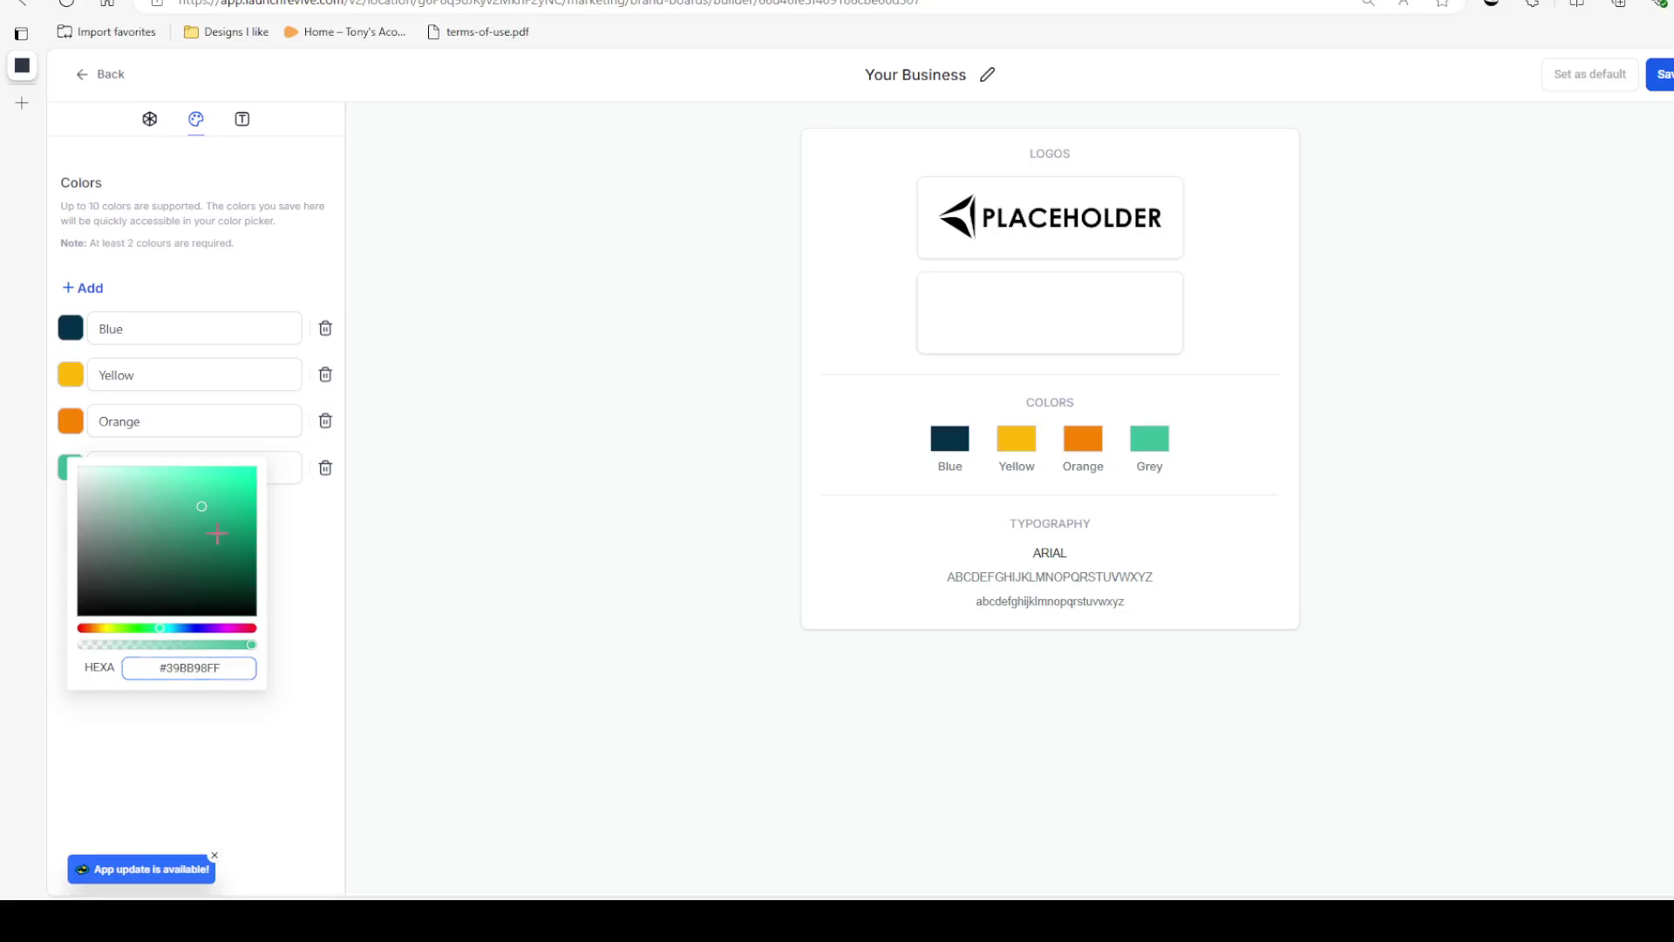
{"action": "left_click_drag", "start_coordinate": [199, 629], "coordinate": [144, 629]}
{"action": "left_click_drag", "start_coordinate": [206, 516], "coordinate": [169, 542]}
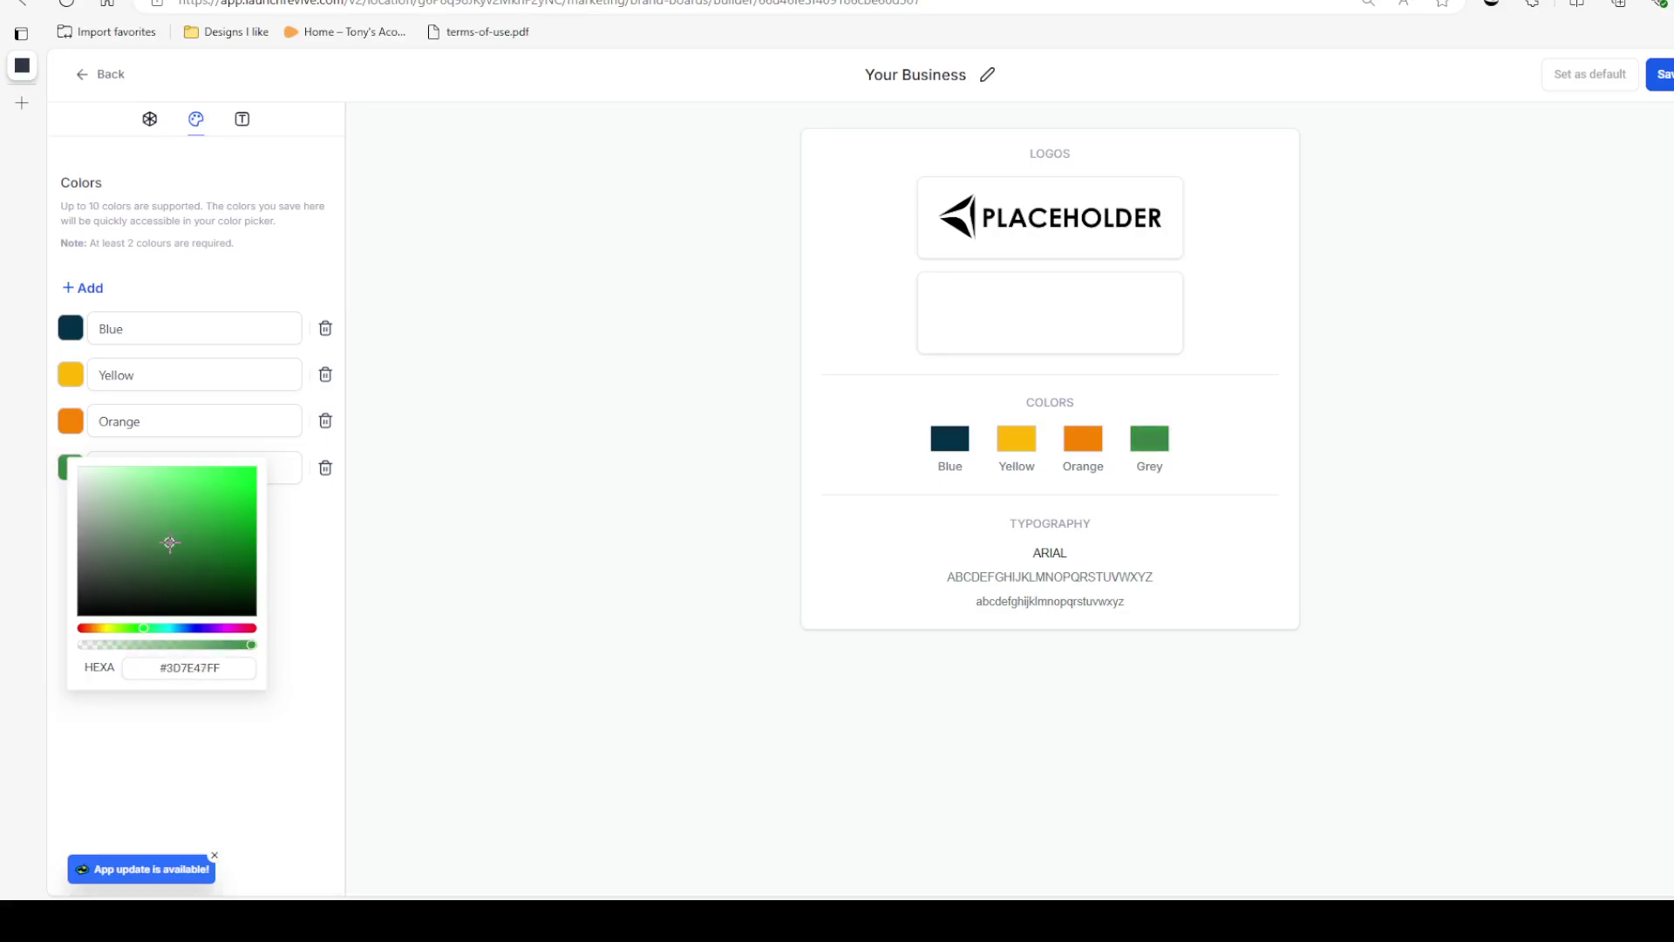
{"action": "left_click", "coordinate": [326, 470]}
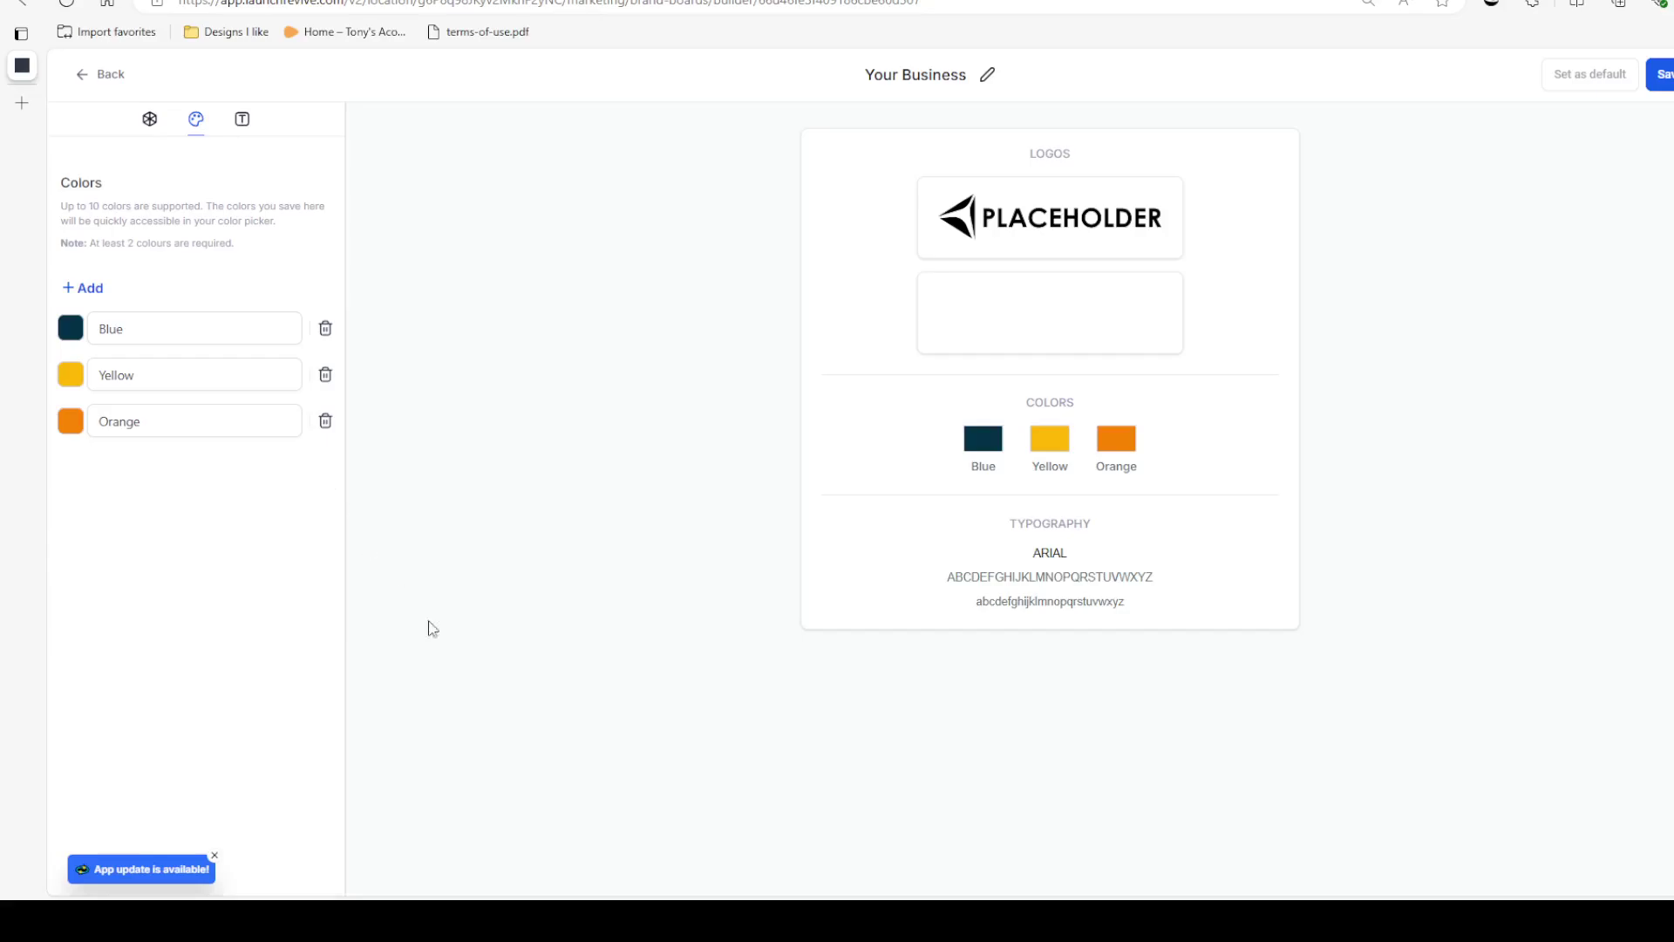
Step: In Typography, set Font 1 to Poppins and add Oswald as Font 2
{"action": "left_click", "coordinate": [243, 121]}
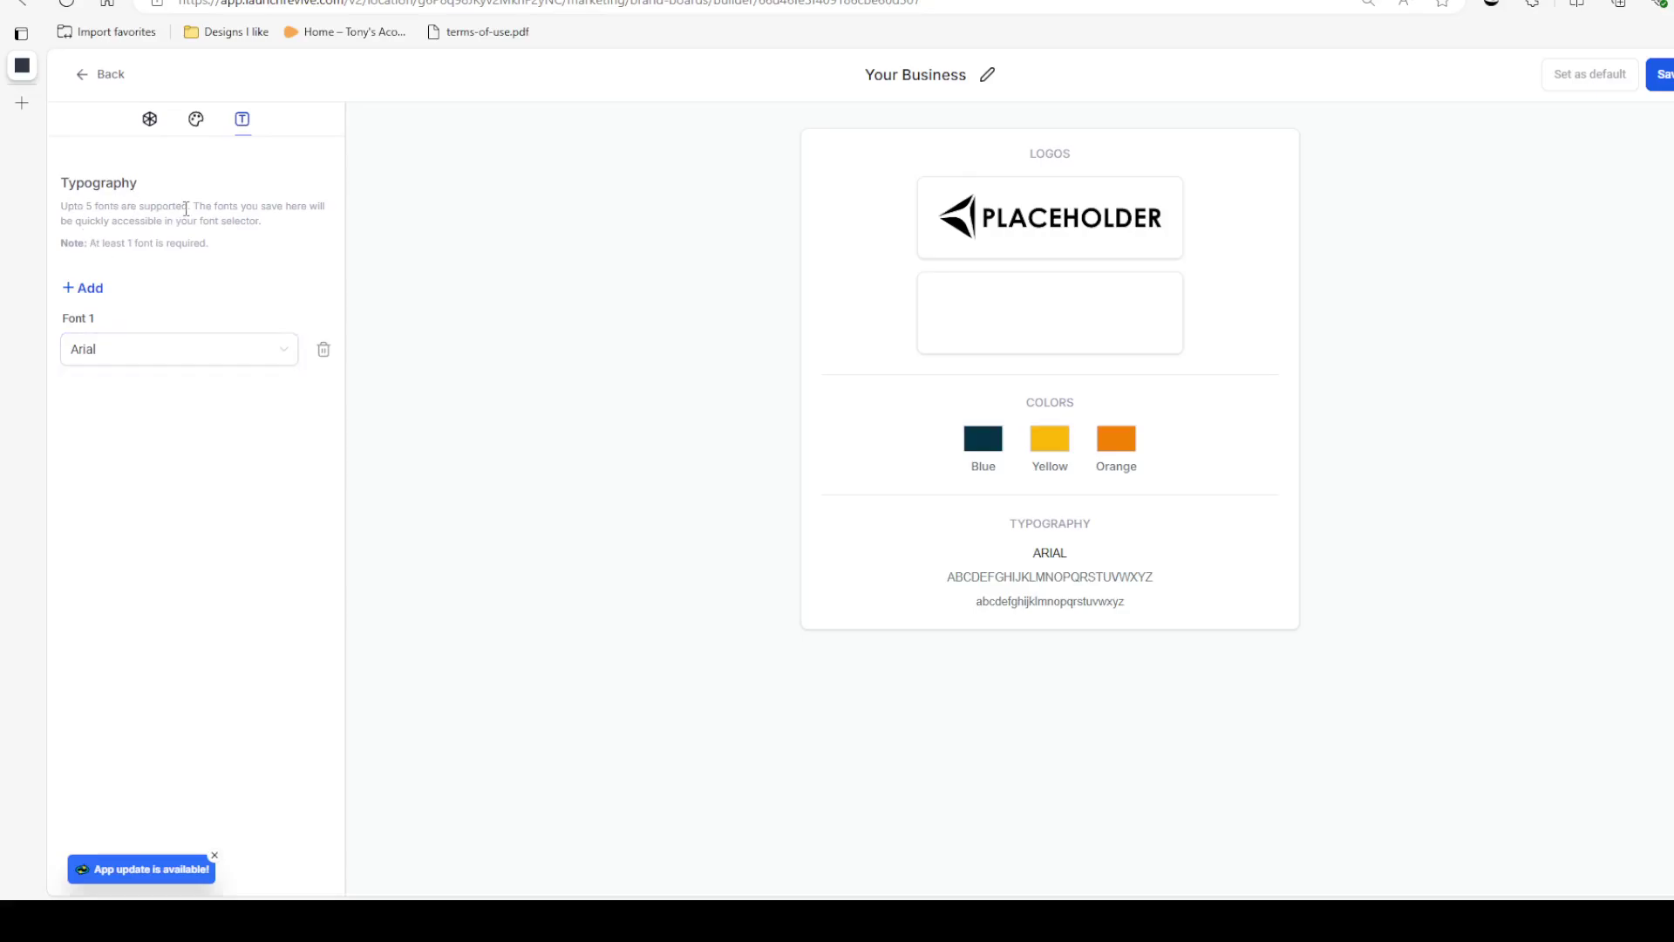
{"action": "left_click", "coordinate": [130, 365]}
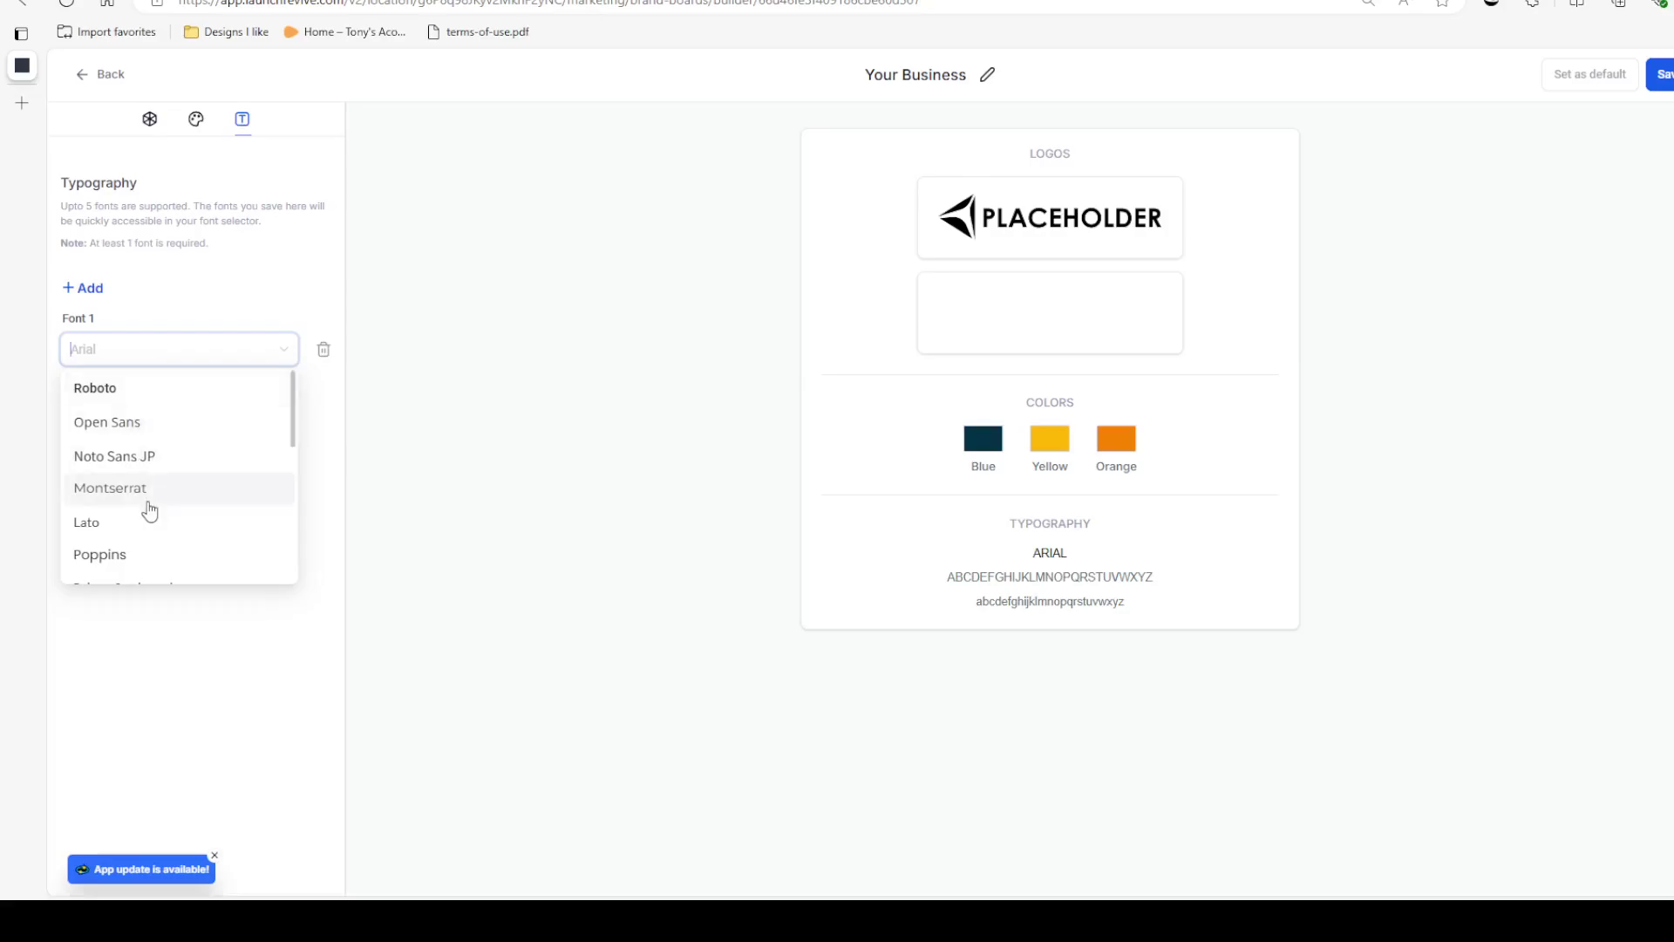
{"action": "left_click", "coordinate": [142, 558]}
{"action": "left_click", "coordinate": [93, 289]}
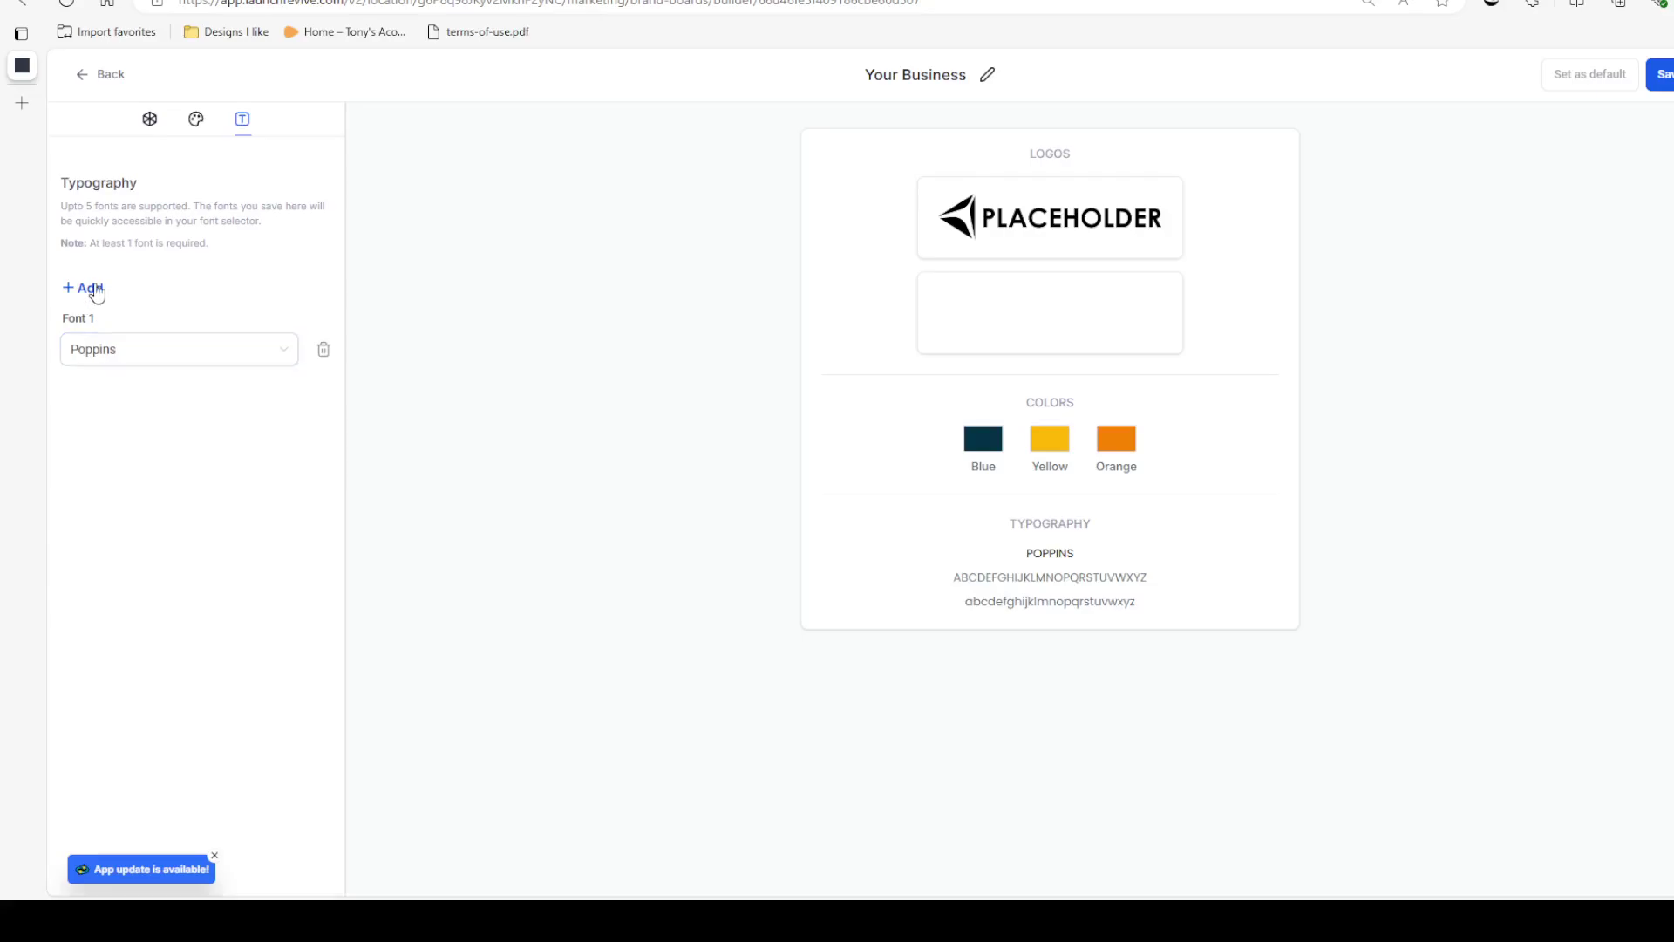
{"action": "left_click", "coordinate": [148, 436]}
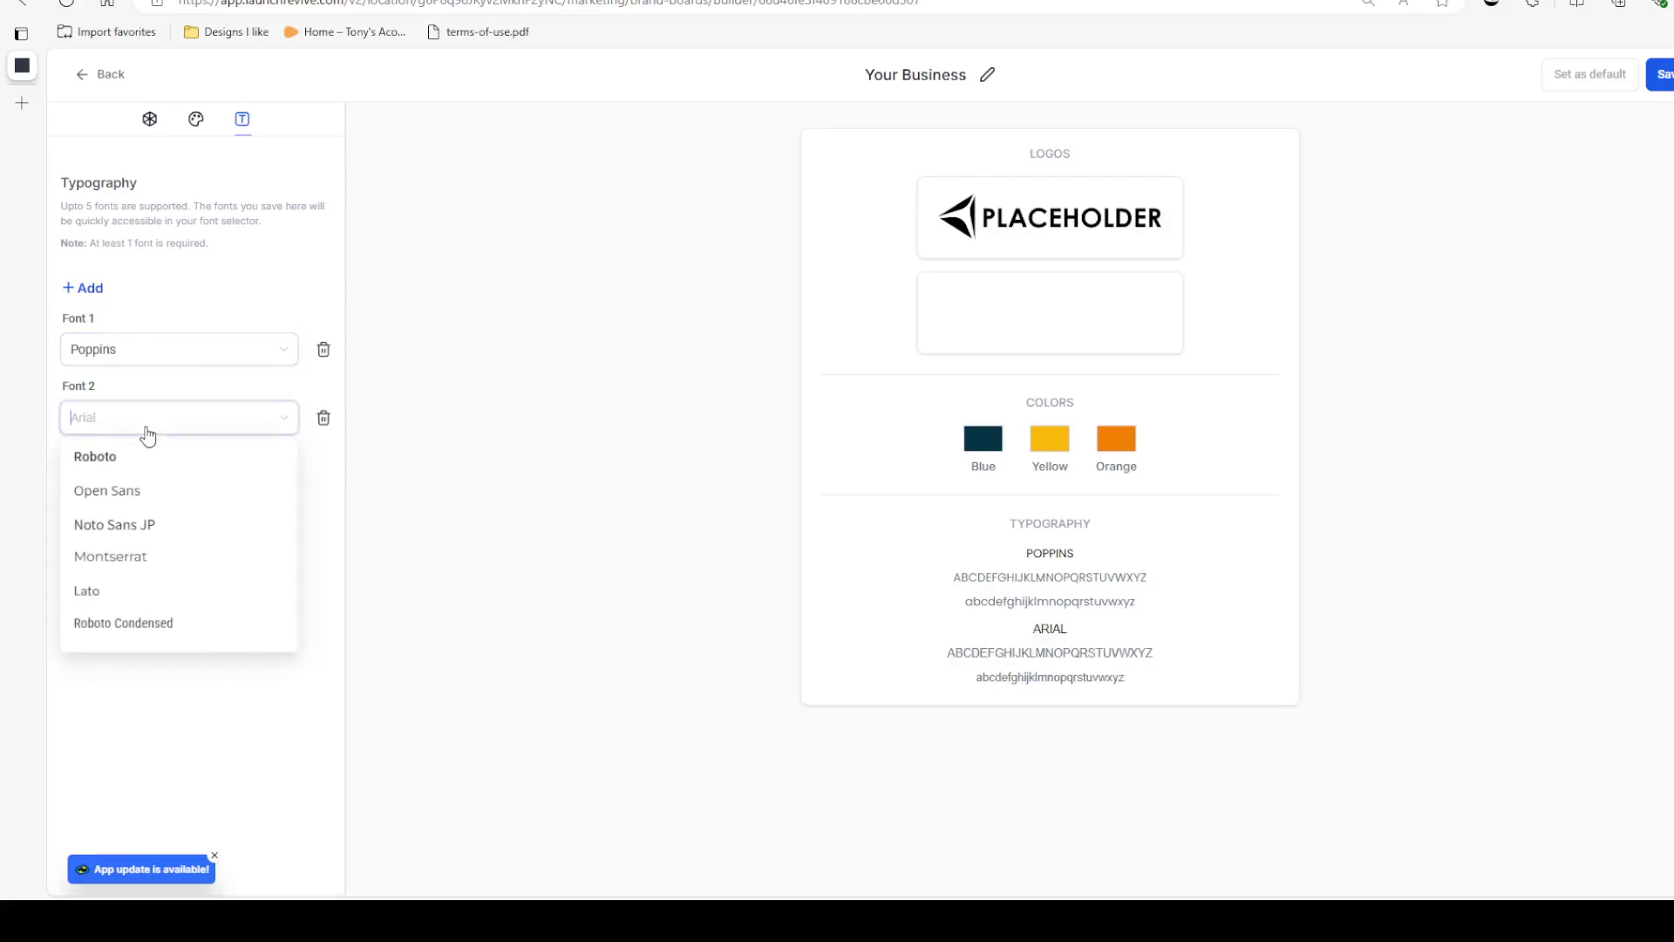
{"action": "scroll", "coordinate": [150, 538], "scroll_direction": "down", "scroll_amount": 3}
{"action": "left_click", "coordinate": [142, 522]}
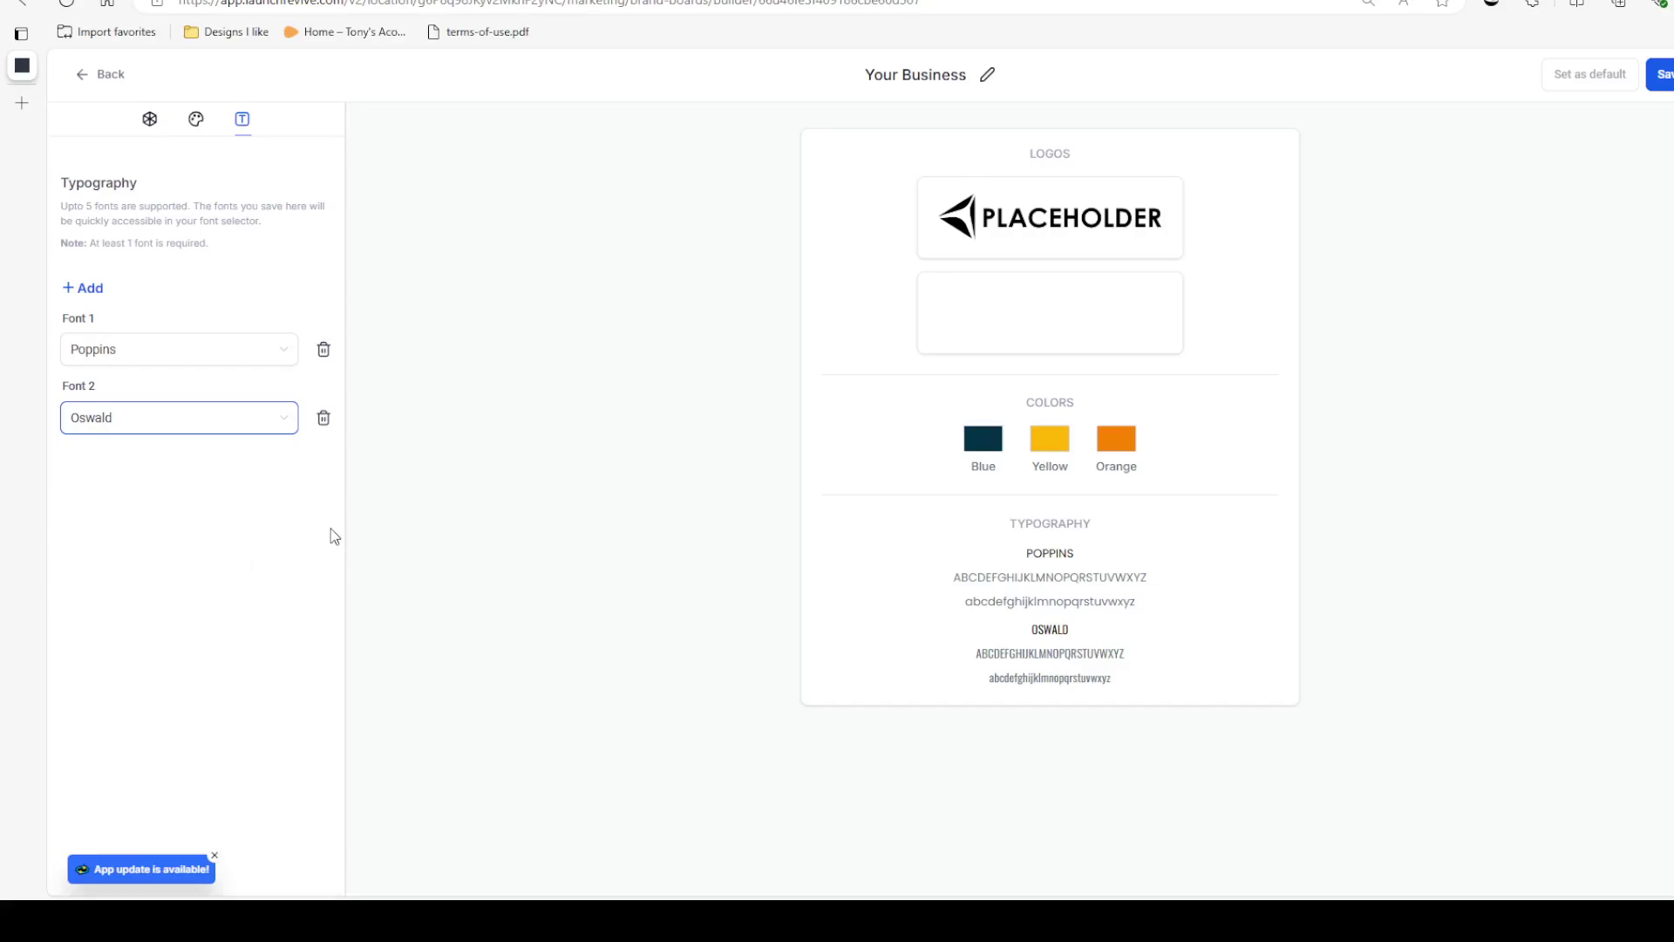
{"action": "left_click", "coordinate": [313, 547]}
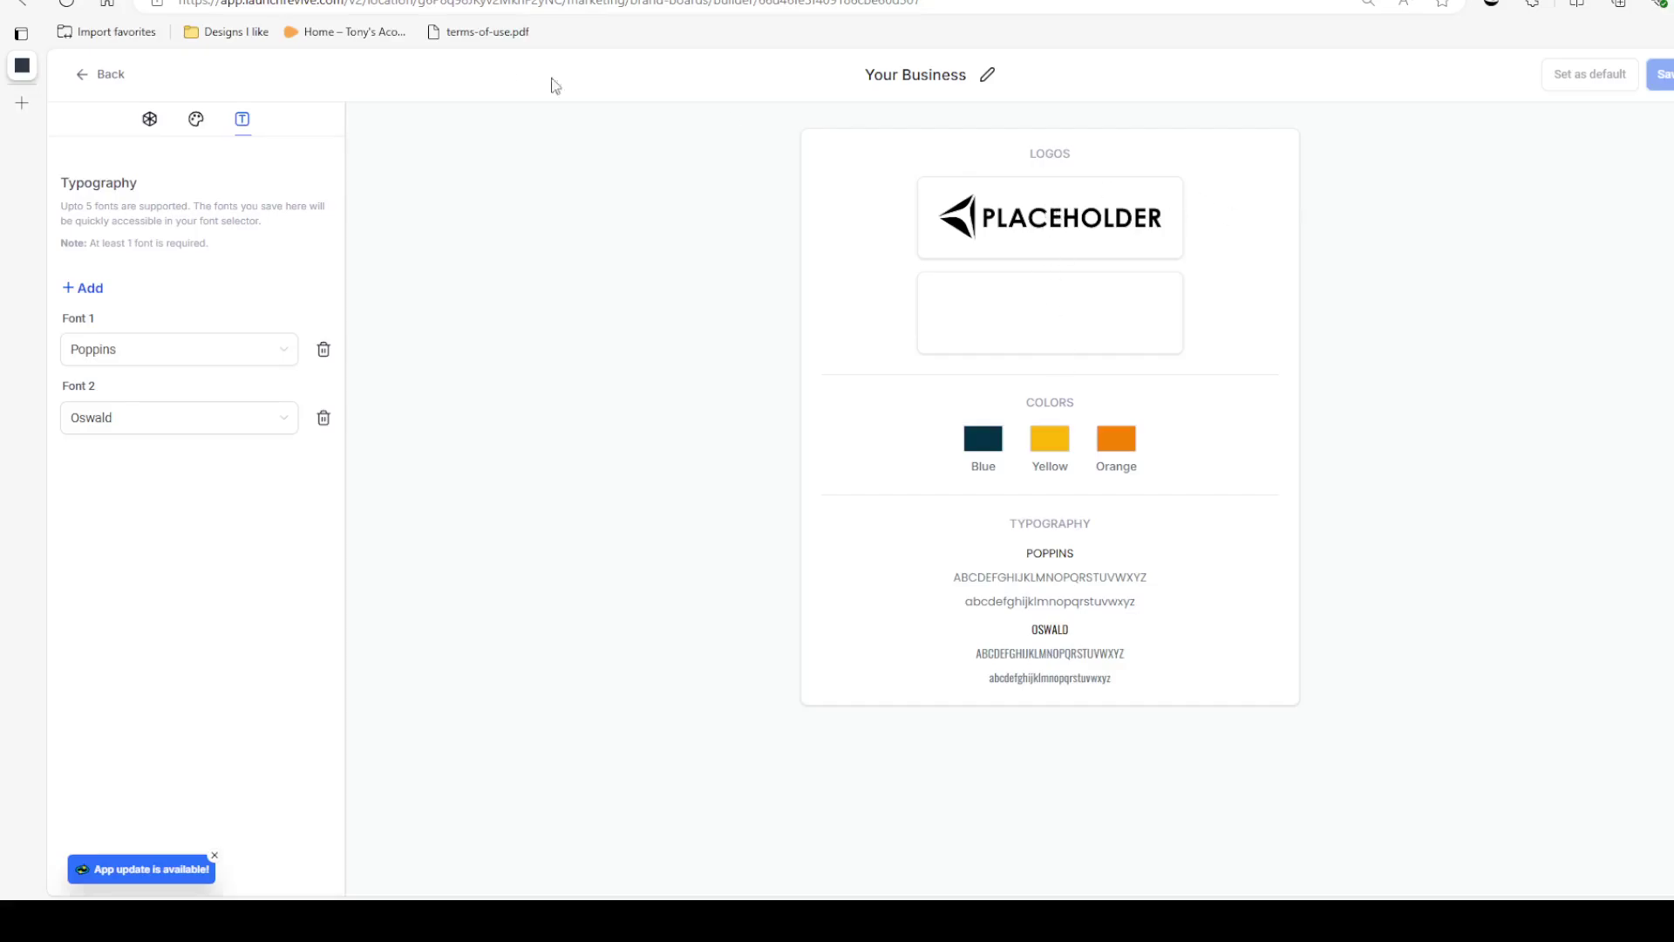
Step: Leave the brand board and open the test page funnel's first step in the page builder
{"action": "left_click", "coordinate": [103, 79]}
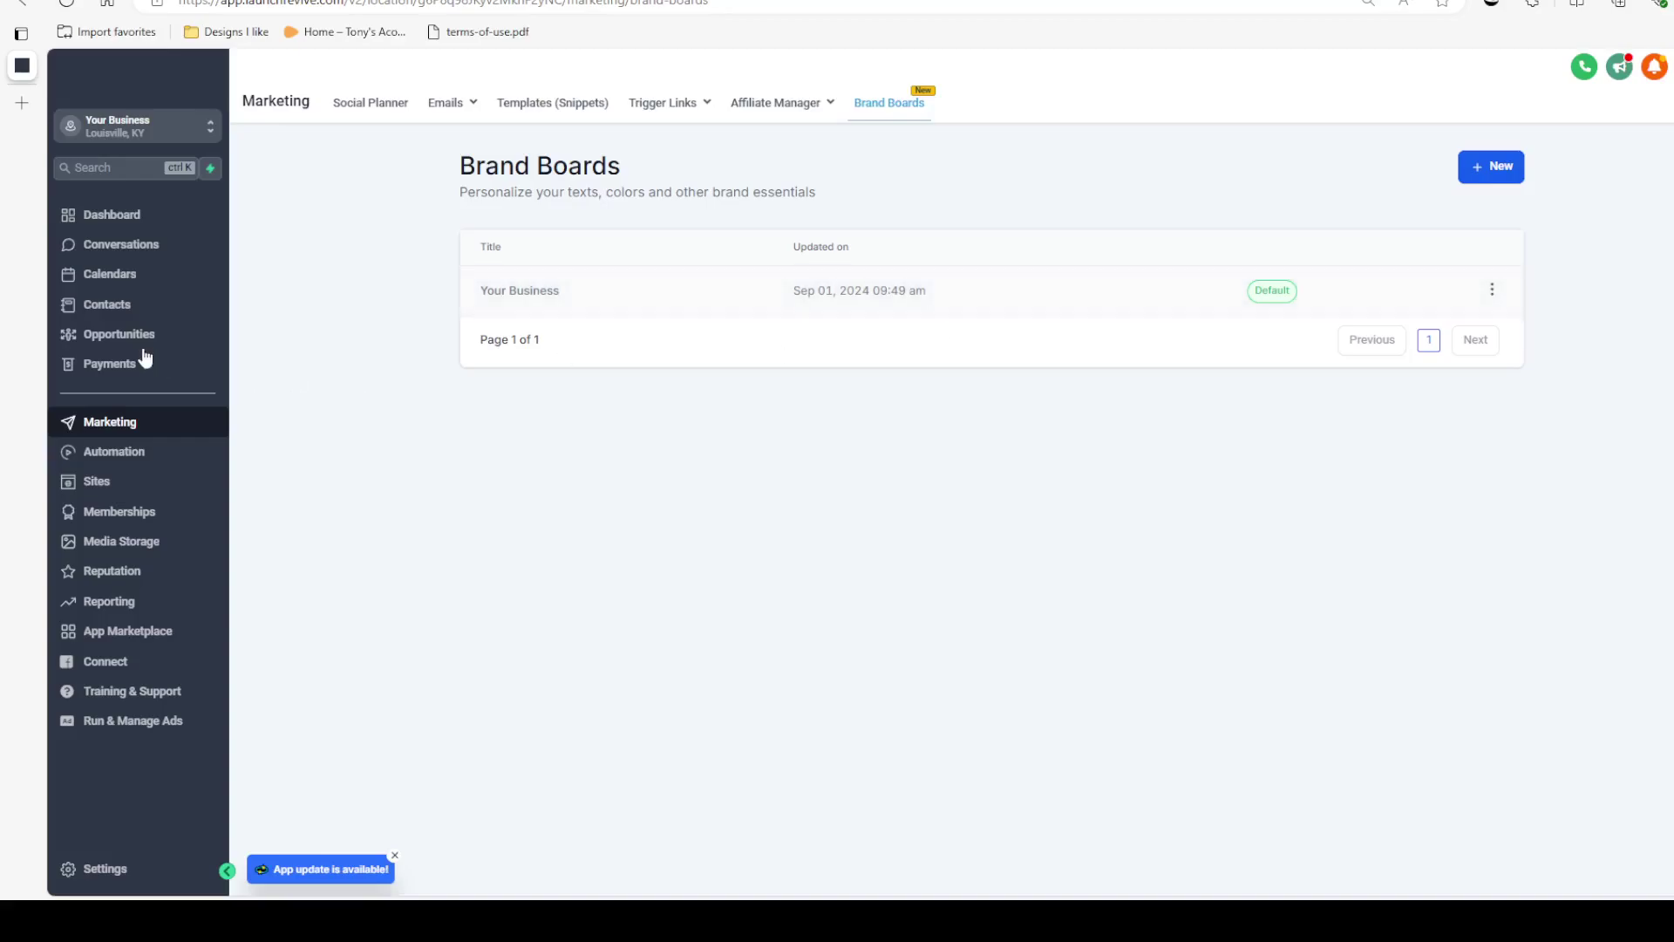
{"action": "left_click", "coordinate": [102, 486]}
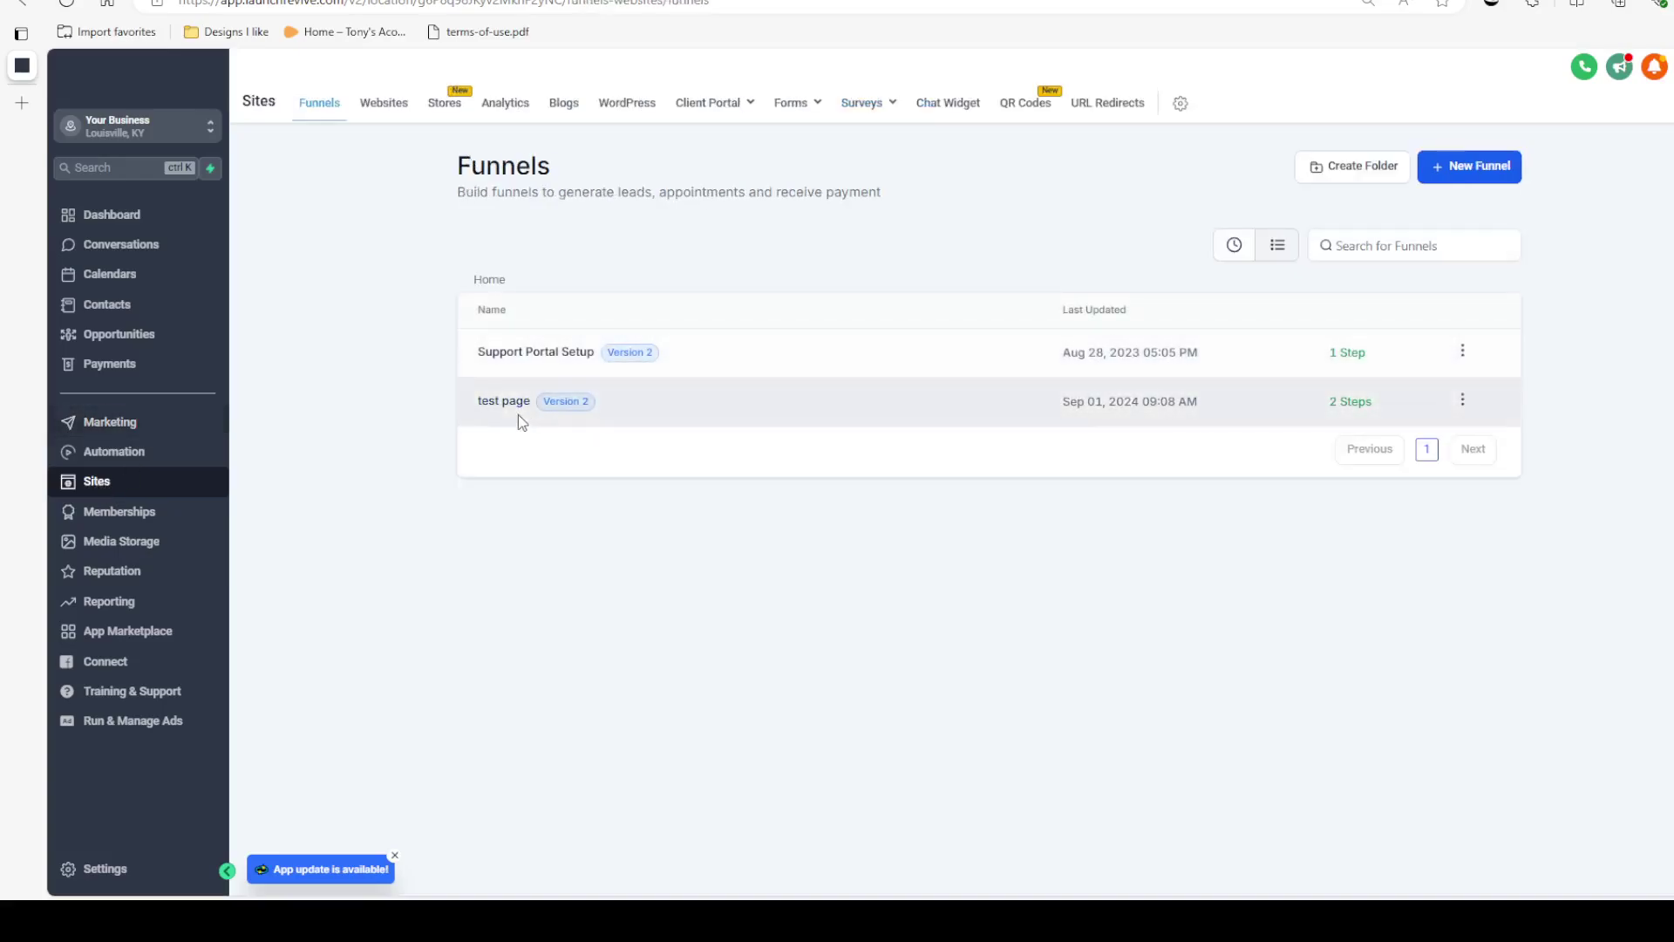
{"action": "left_click", "coordinate": [509, 426]}
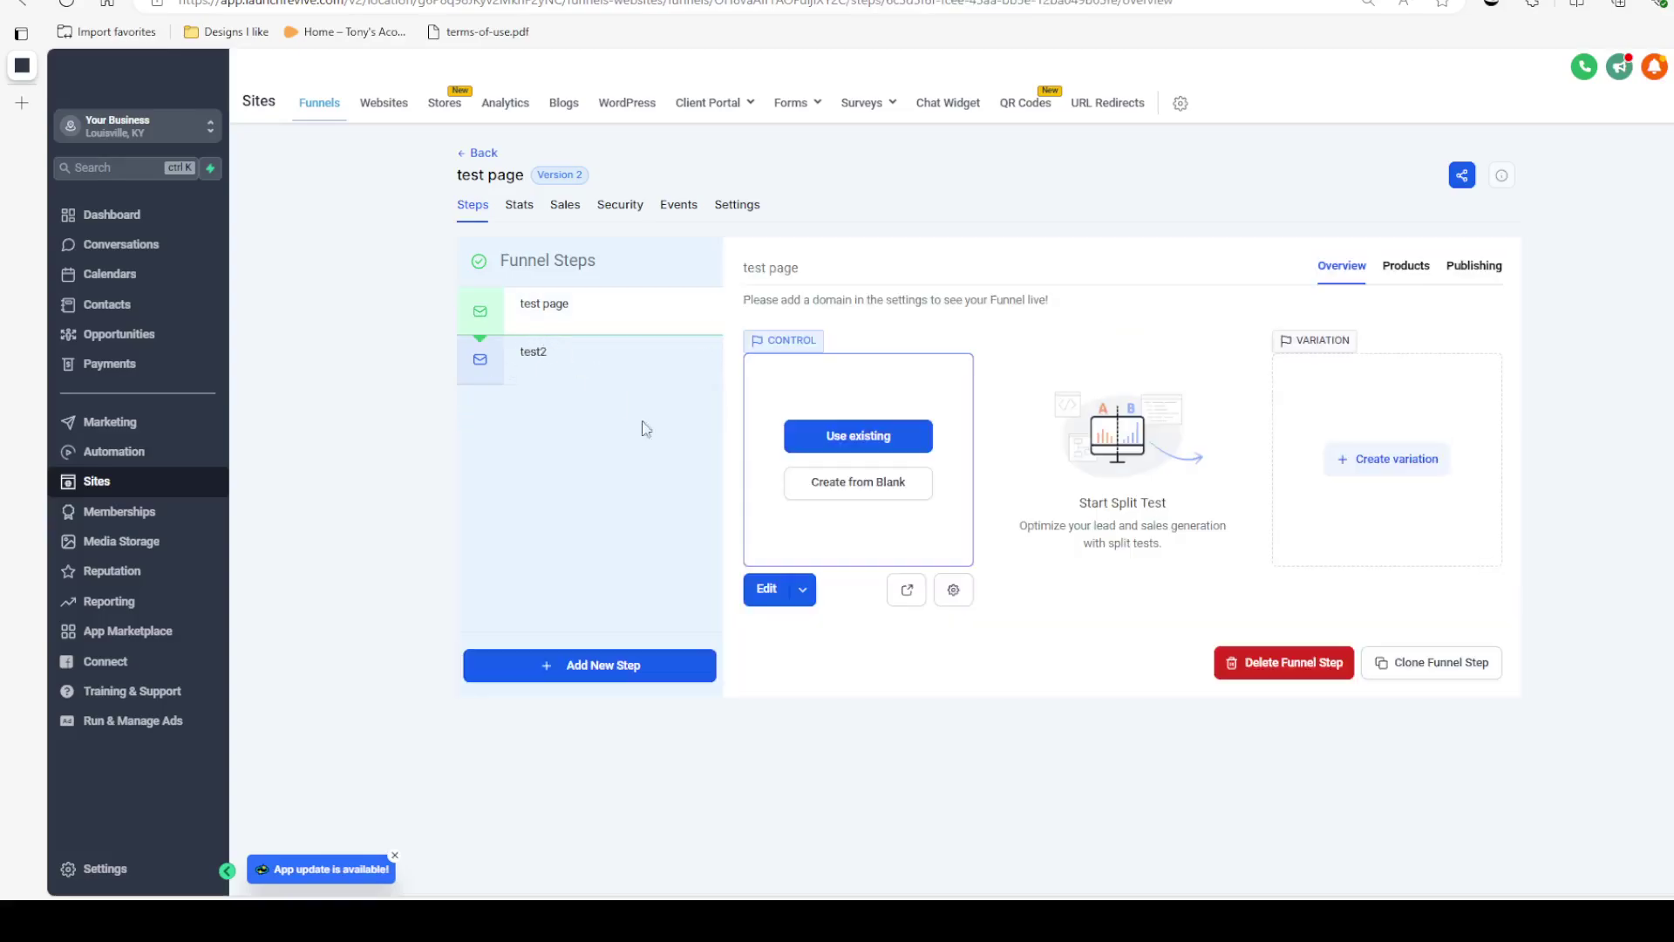
{"action": "left_click", "coordinate": [766, 589]}
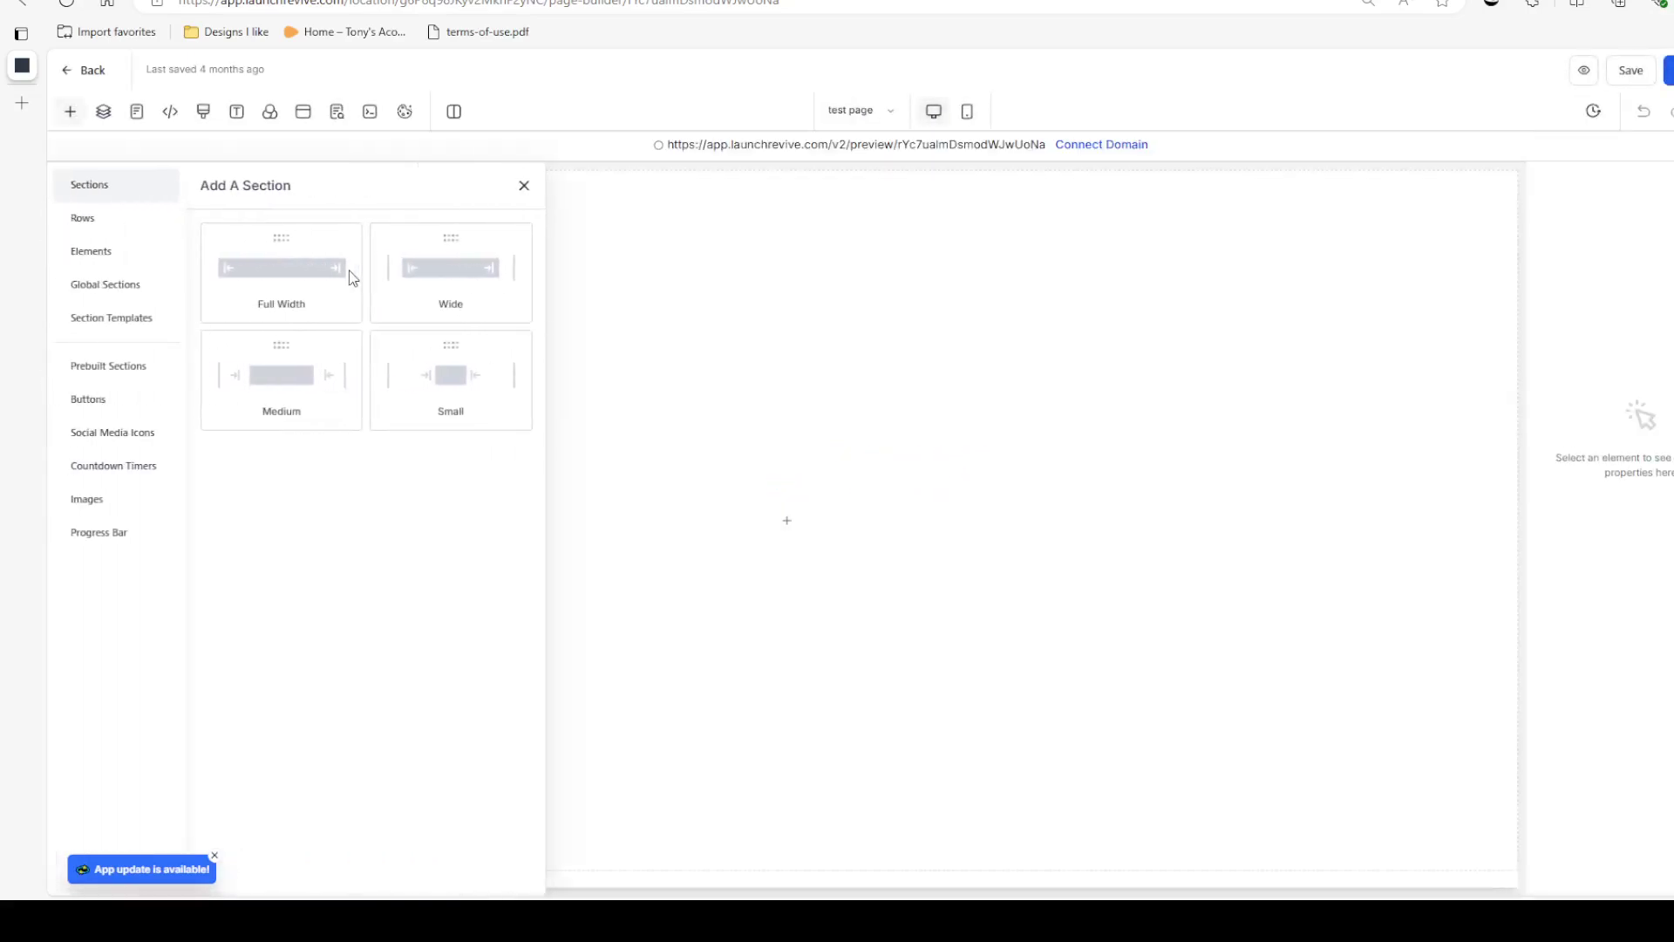
Step: Add a Full Width section, a 1 Column row and a Headline element to the page
{"action": "left_click", "coordinate": [288, 273]}
{"action": "left_click", "coordinate": [767, 227]}
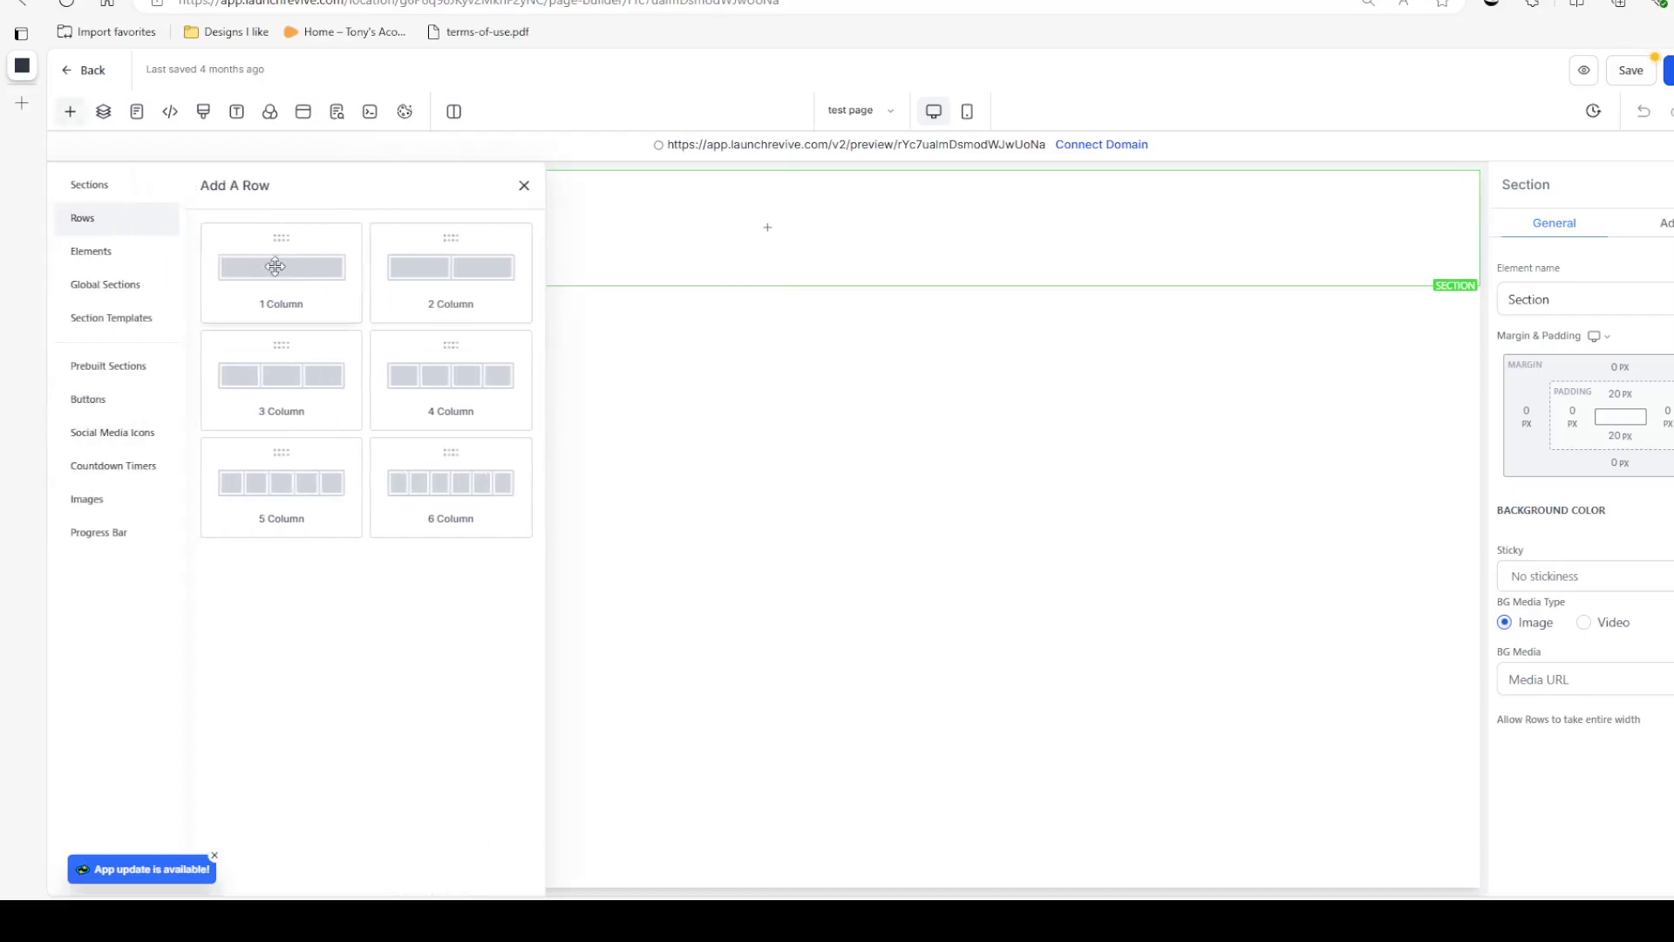
{"action": "left_click", "coordinate": [242, 270]}
{"action": "left_click", "coordinate": [767, 251]}
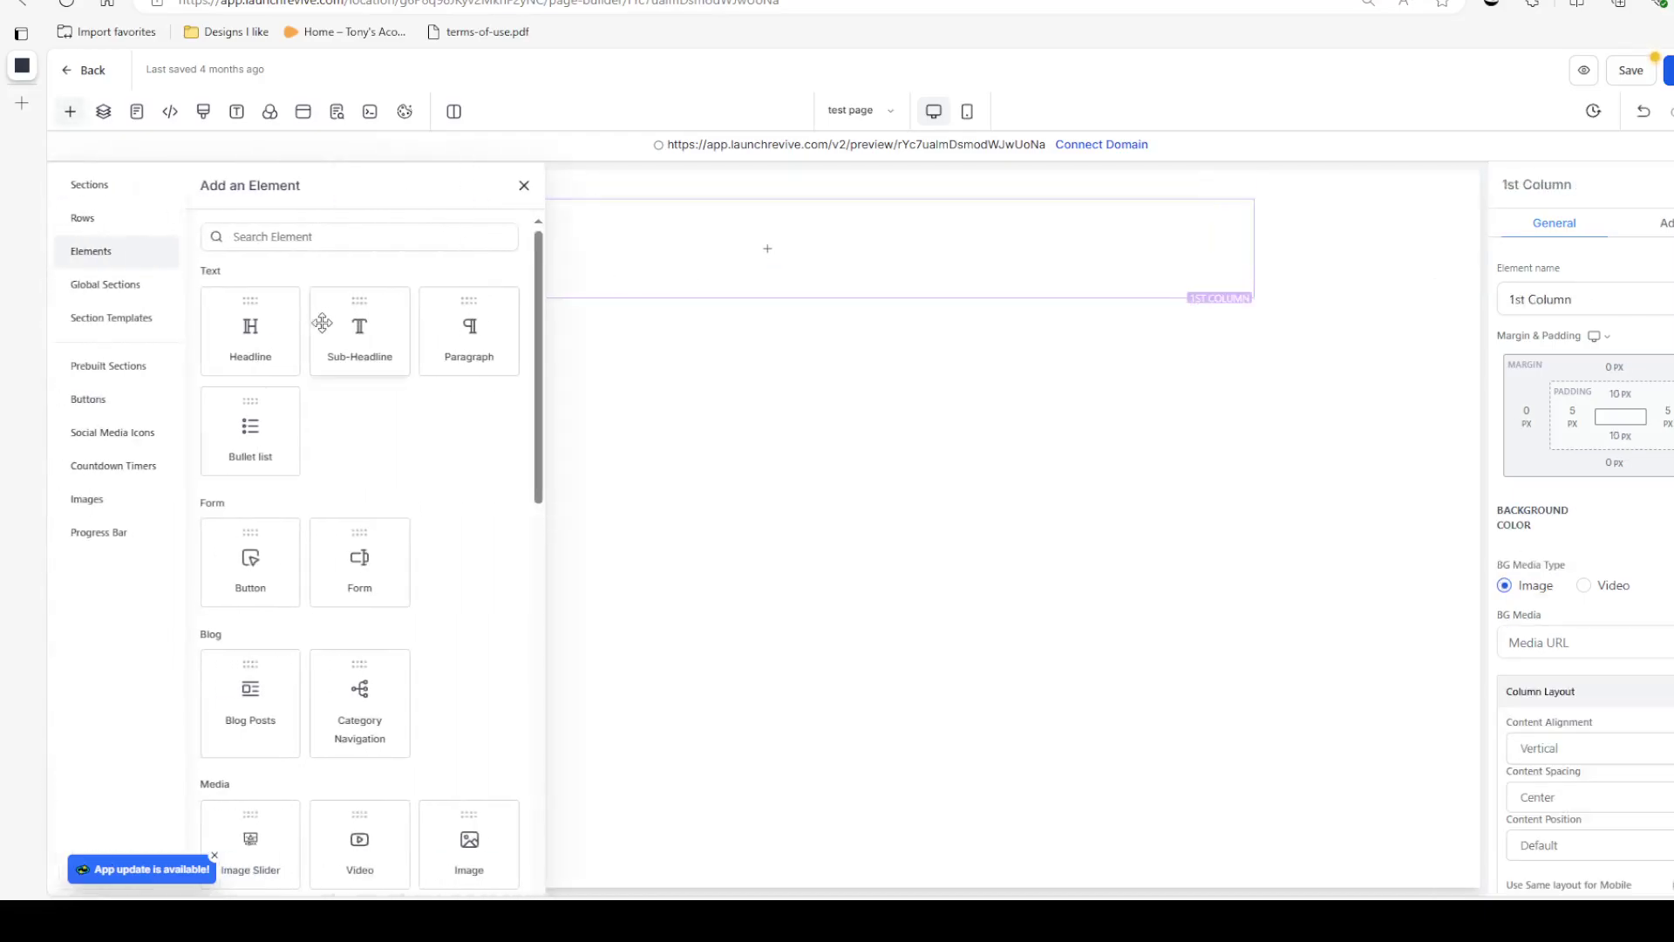
{"action": "left_click", "coordinate": [276, 333]}
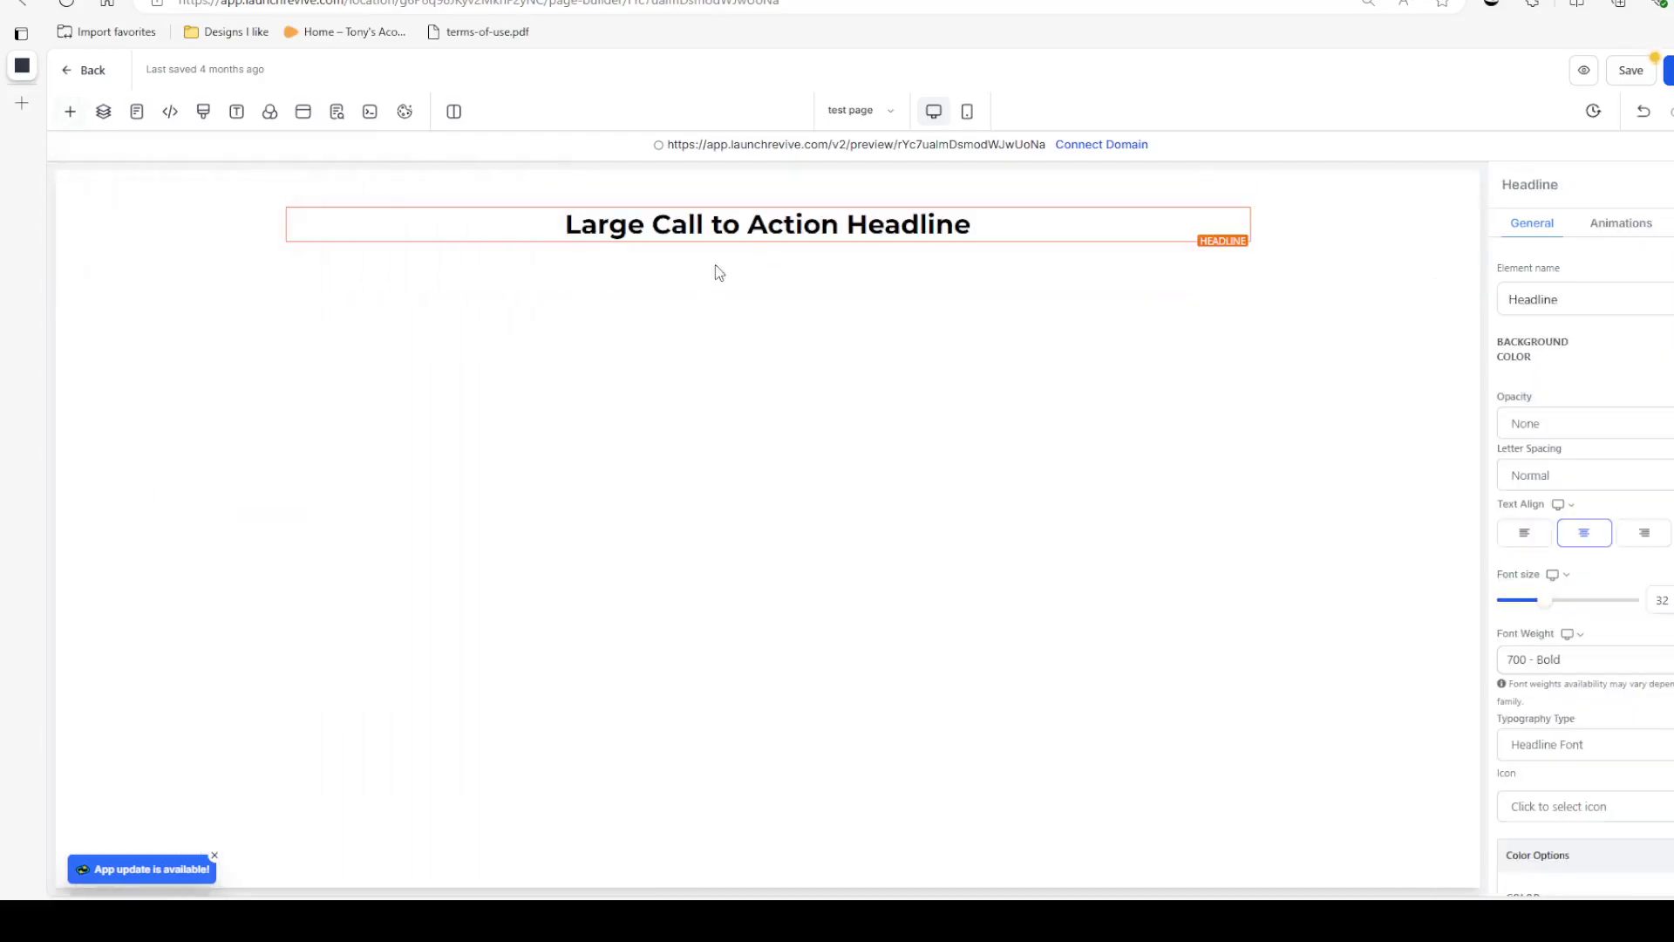
Step: Colour the 'Large Call to Action Headline' text with the brand's Orange
{"action": "double_click", "coordinate": [838, 225]}
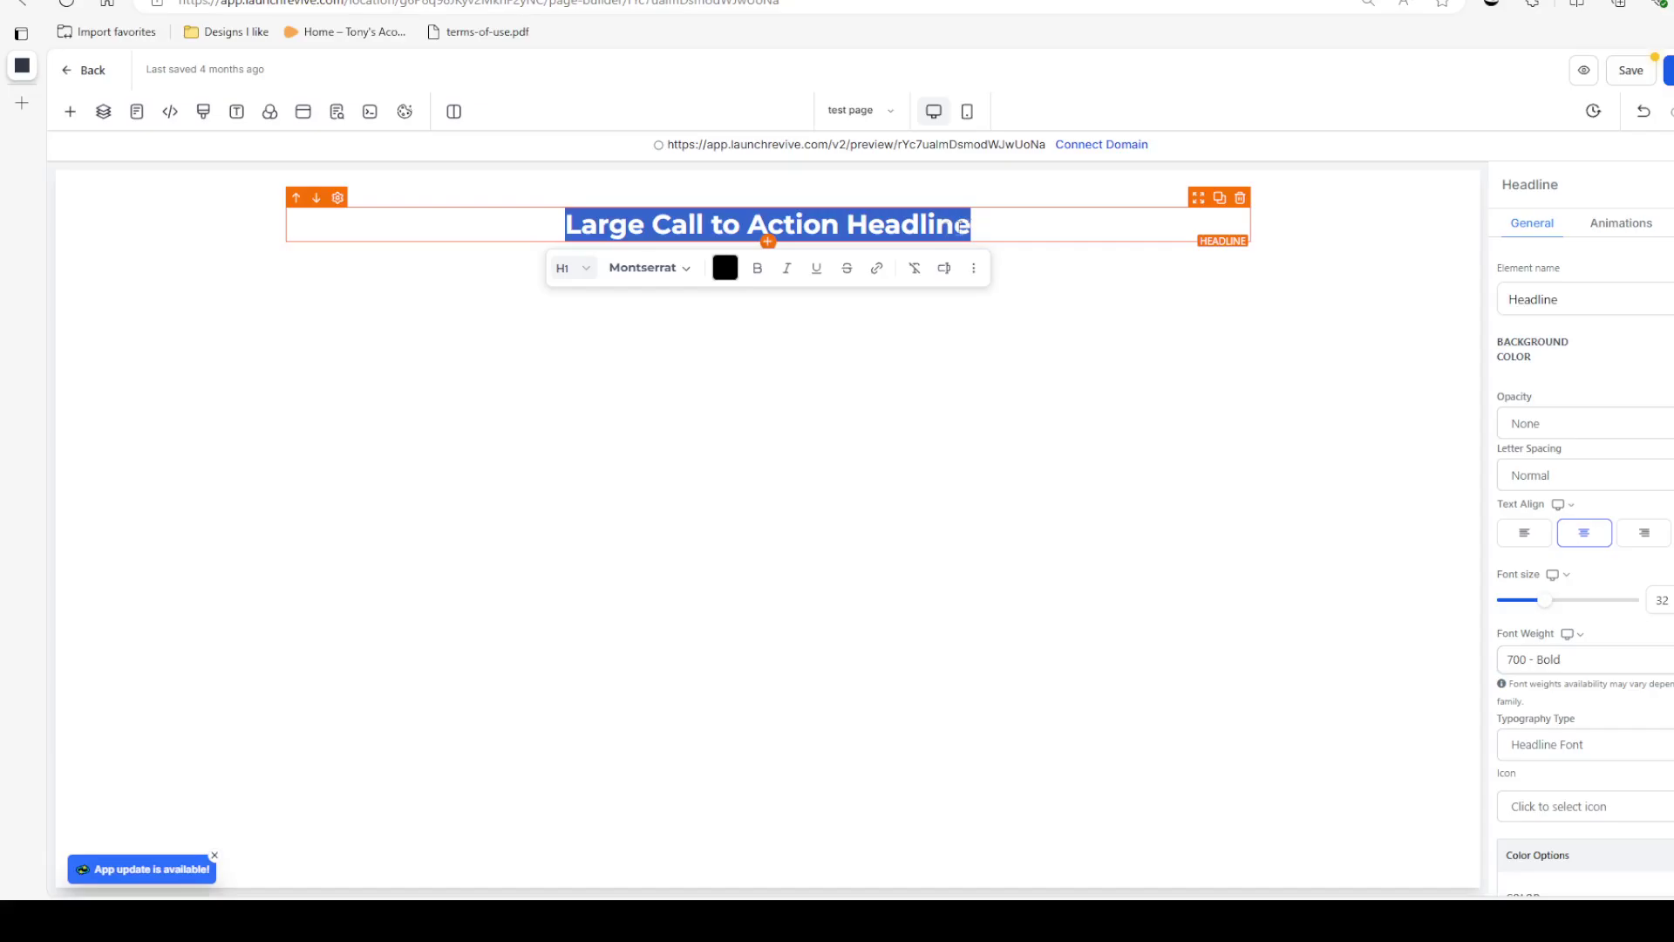
{"action": "left_click", "coordinate": [725, 269]}
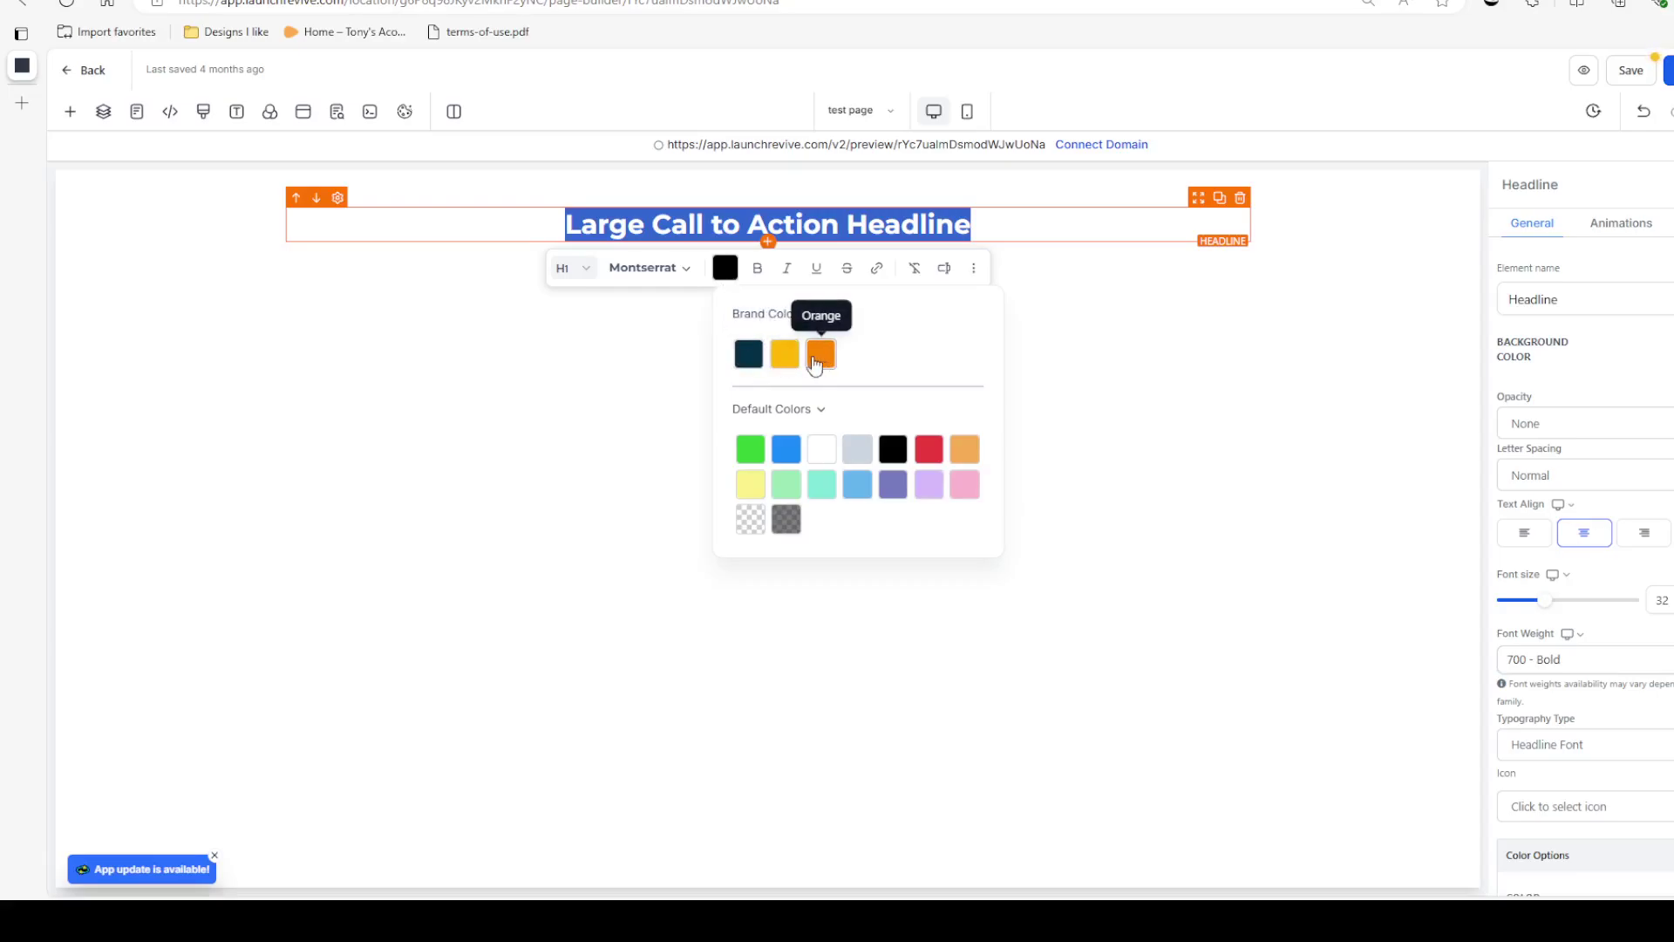
{"action": "left_click", "coordinate": [821, 355]}
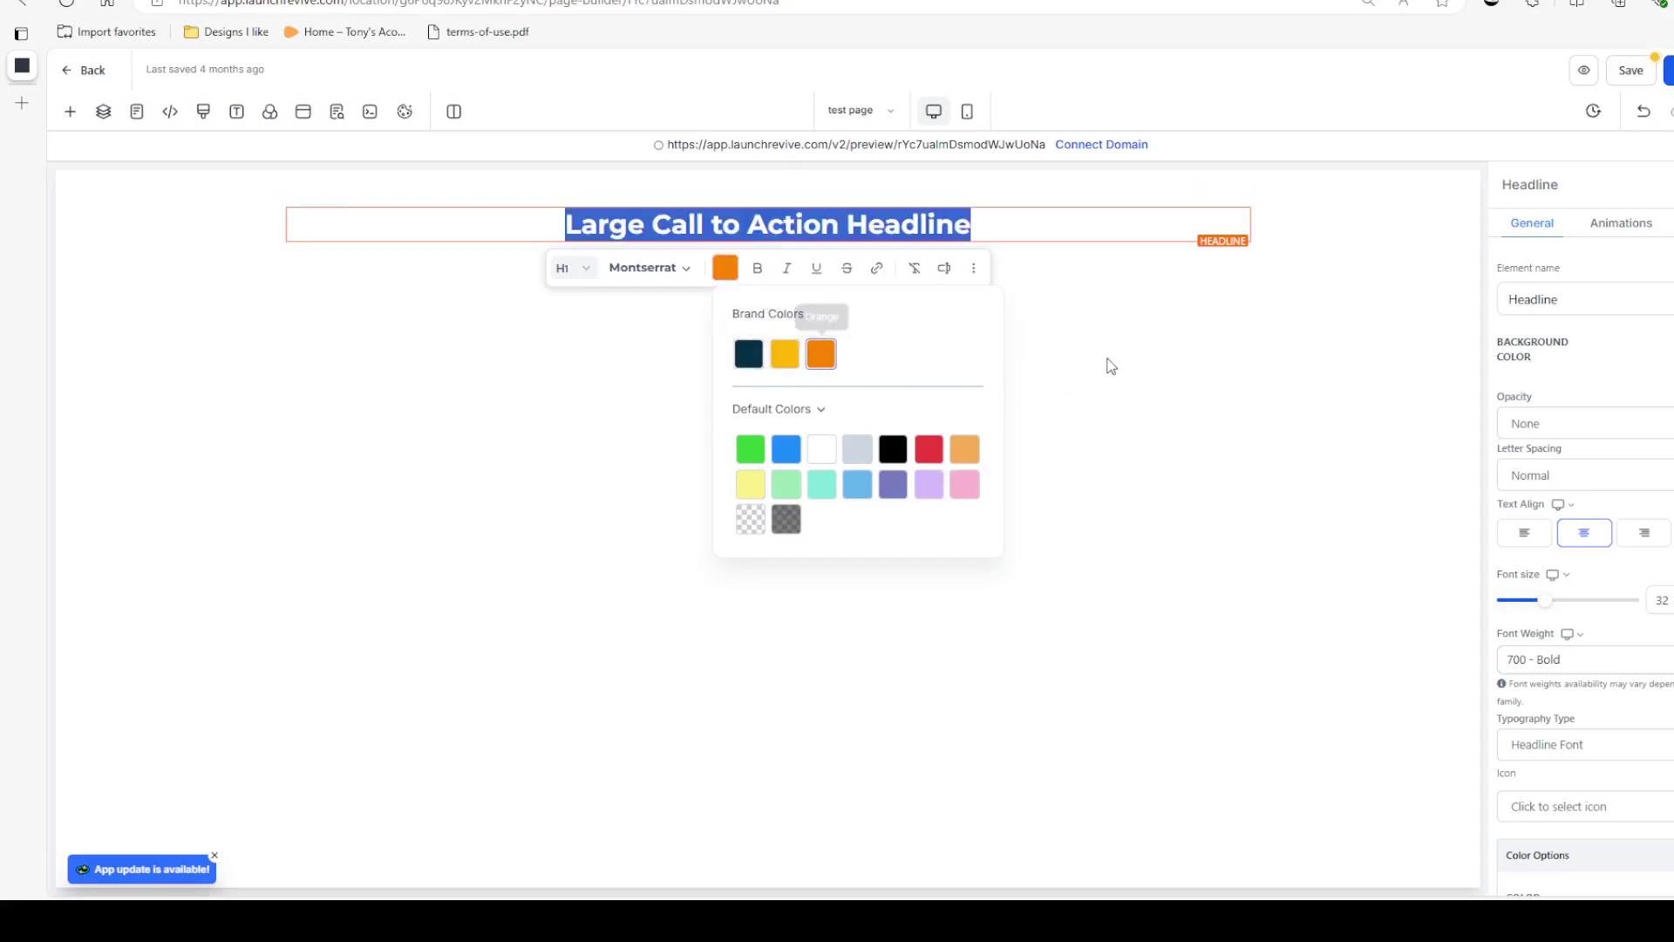
{"action": "left_click", "coordinate": [1134, 472]}
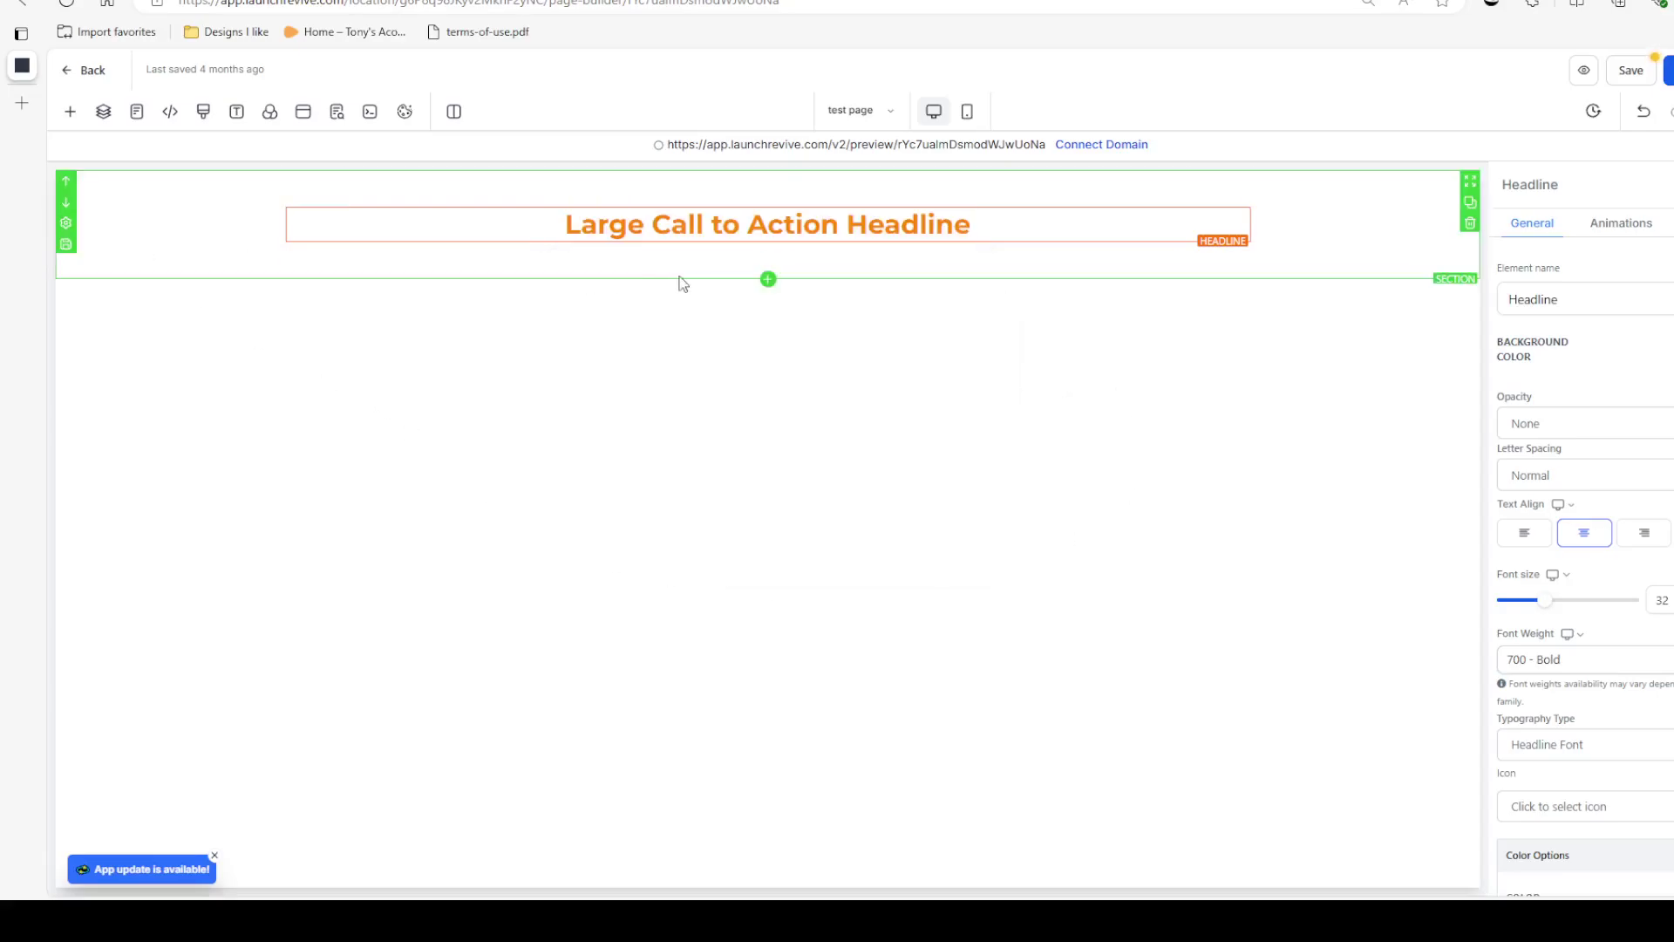
Step: Add a one-column row under the orange headline and place a Navigation Menu element in it
{"action": "left_click", "coordinate": [767, 273]}
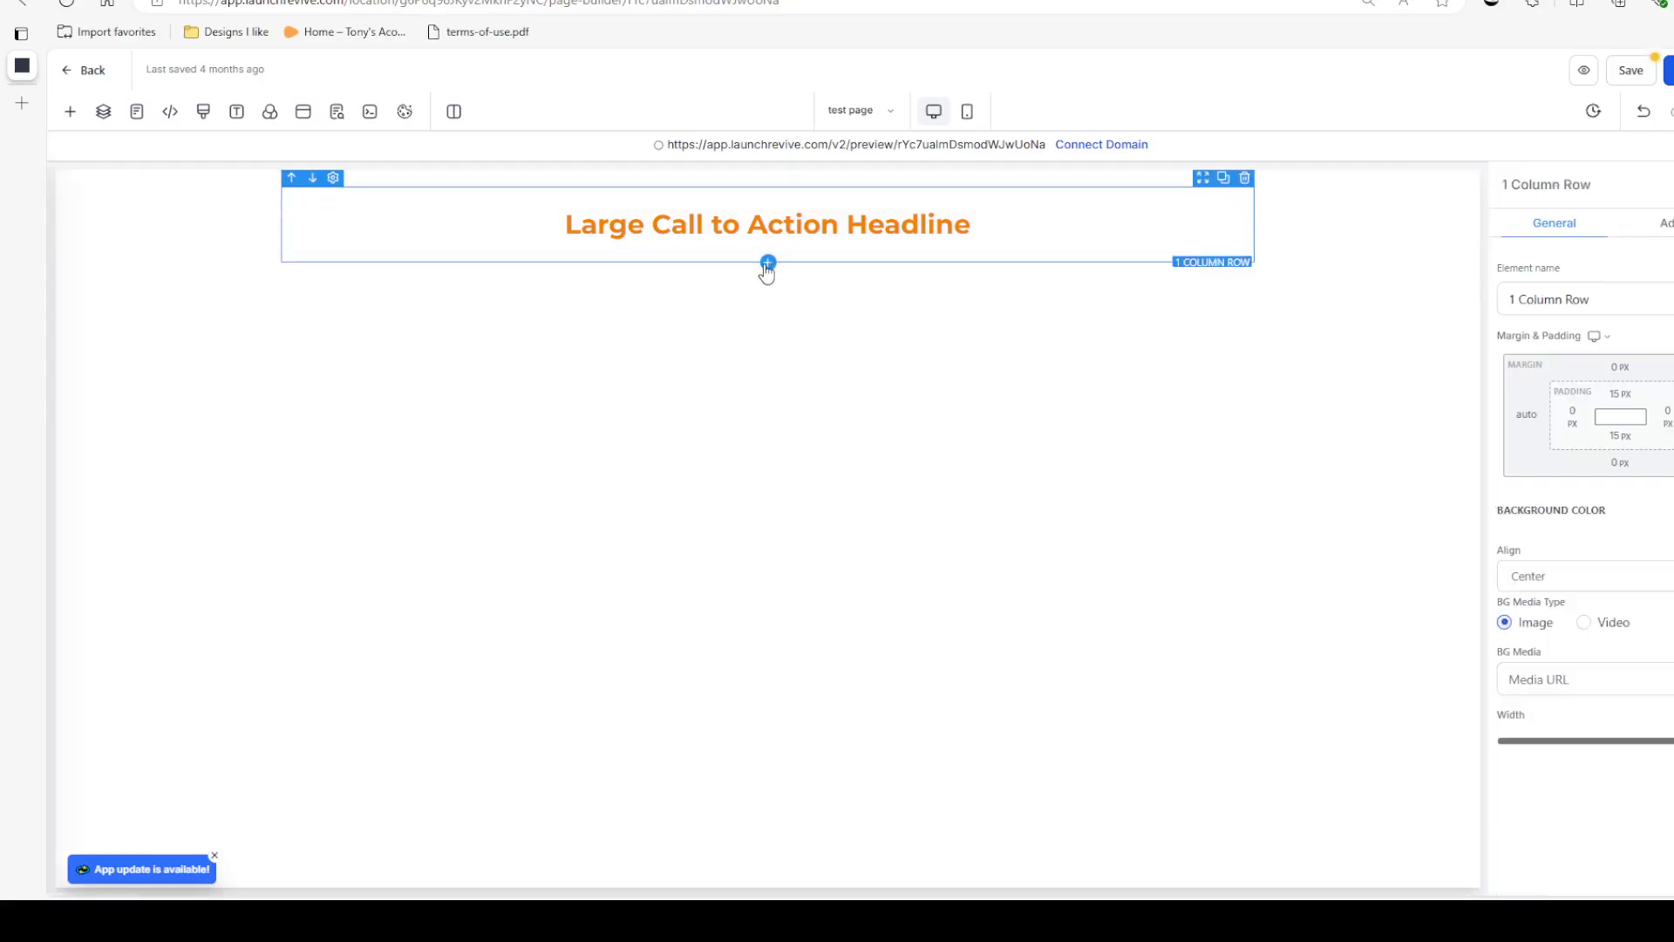
{"action": "left_click", "coordinate": [767, 266]}
{"action": "left_click", "coordinate": [268, 282]}
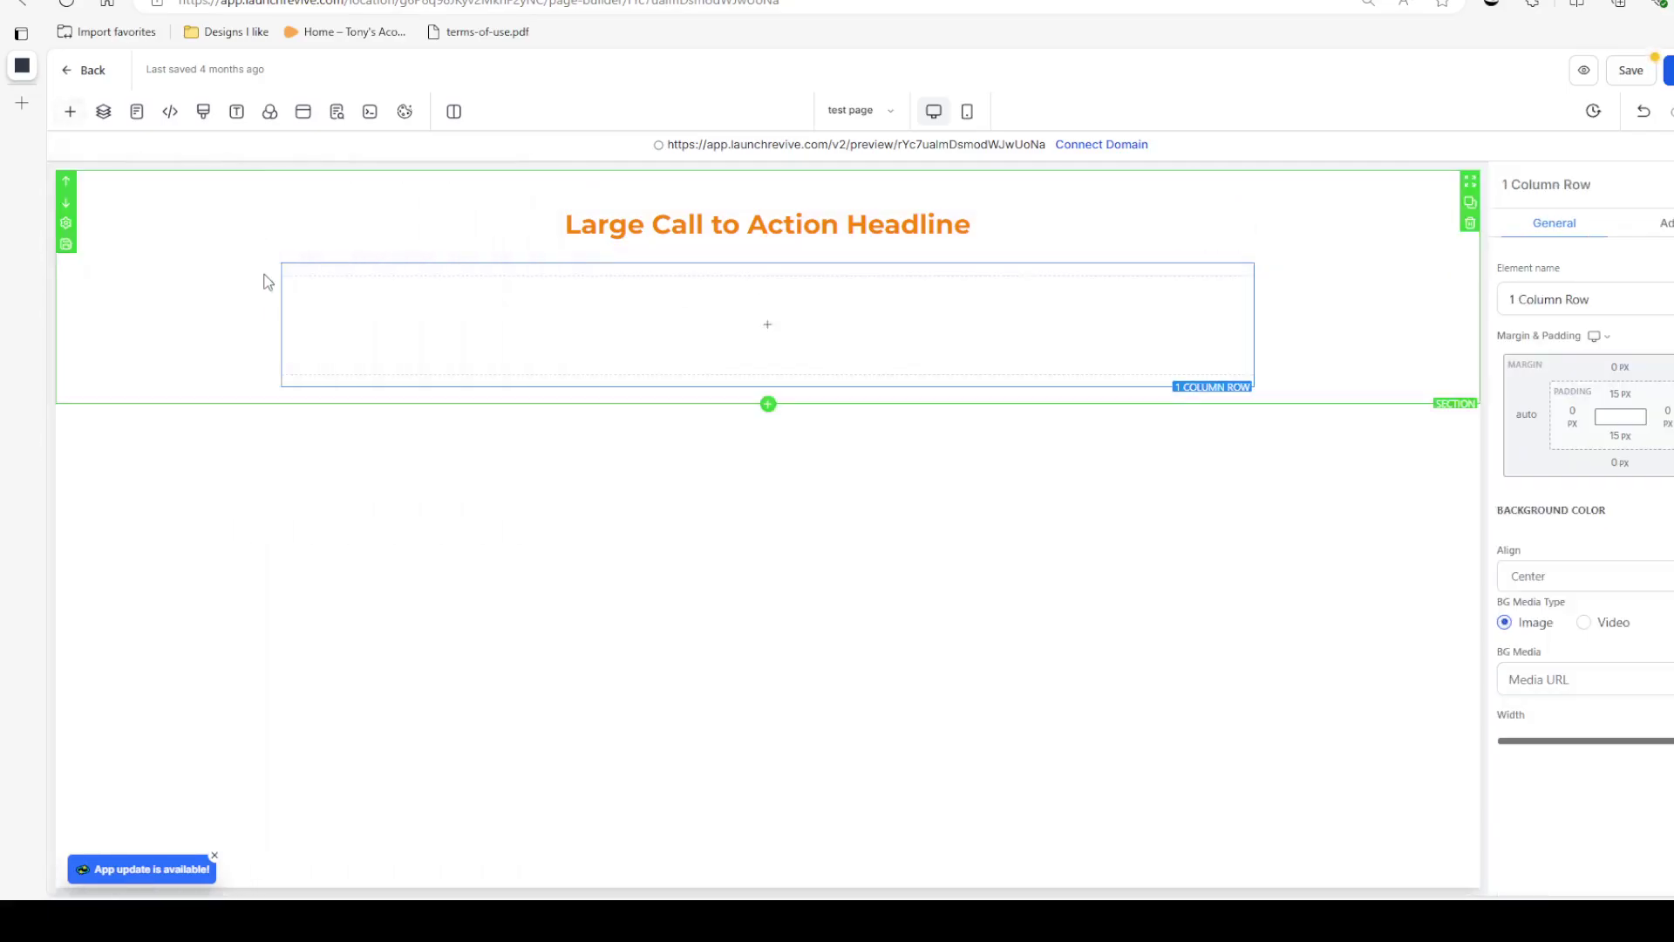
{"action": "left_click", "coordinate": [780, 328]}
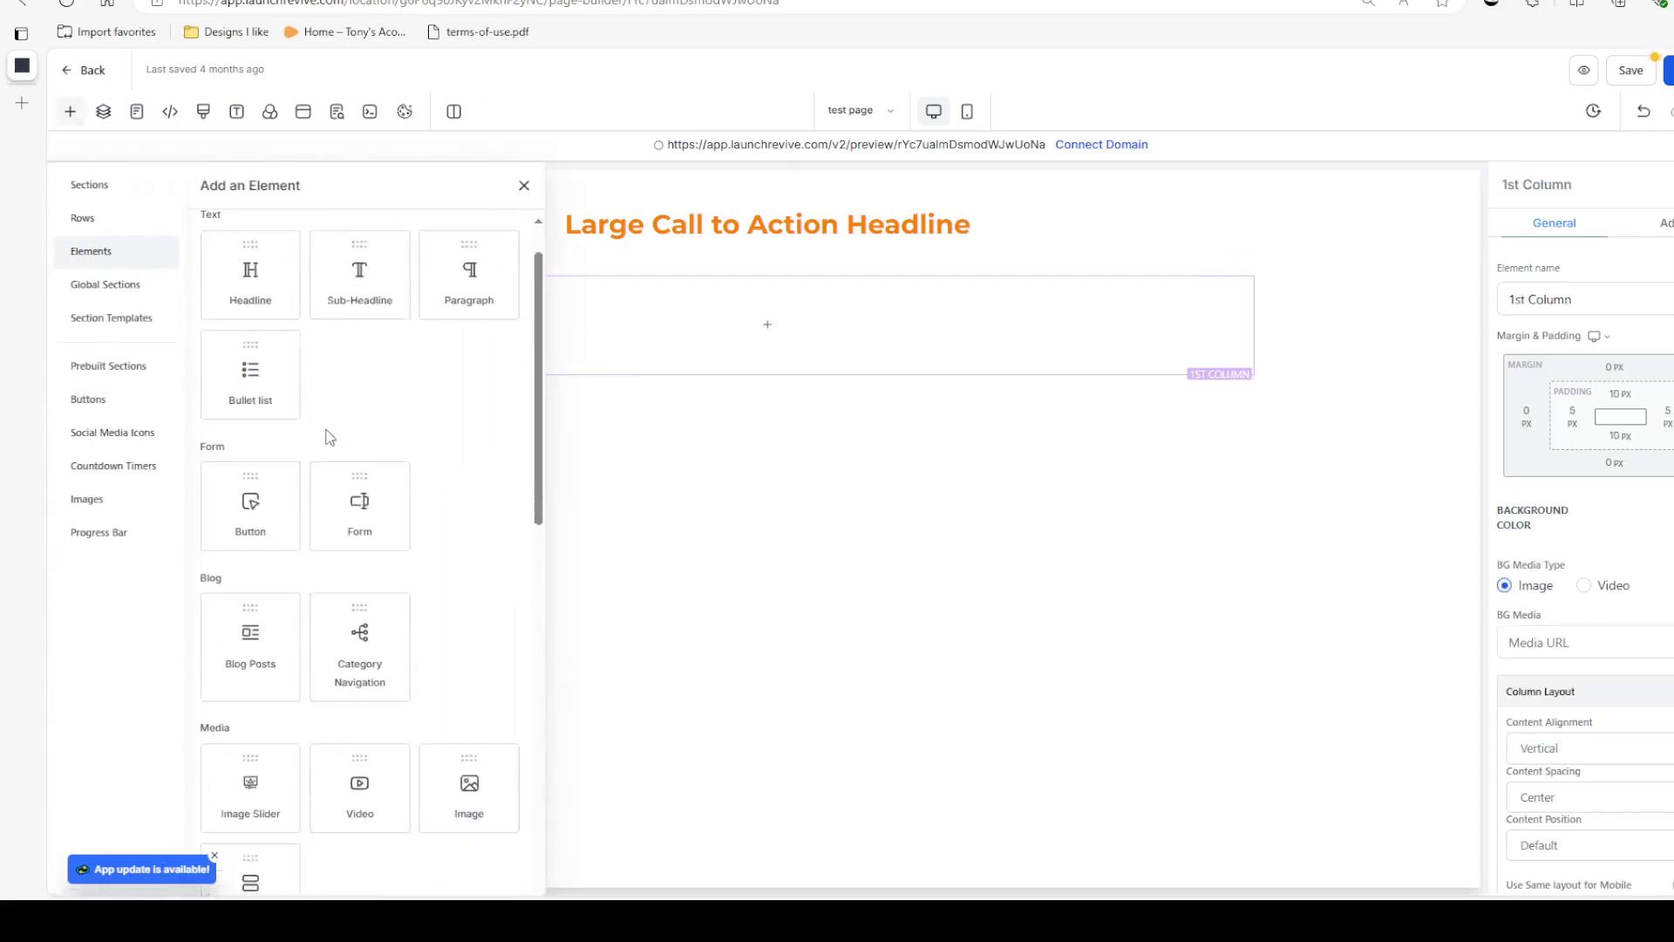
{"action": "scroll", "coordinate": [333, 433], "scroll_direction": "down", "scroll_amount": 10}
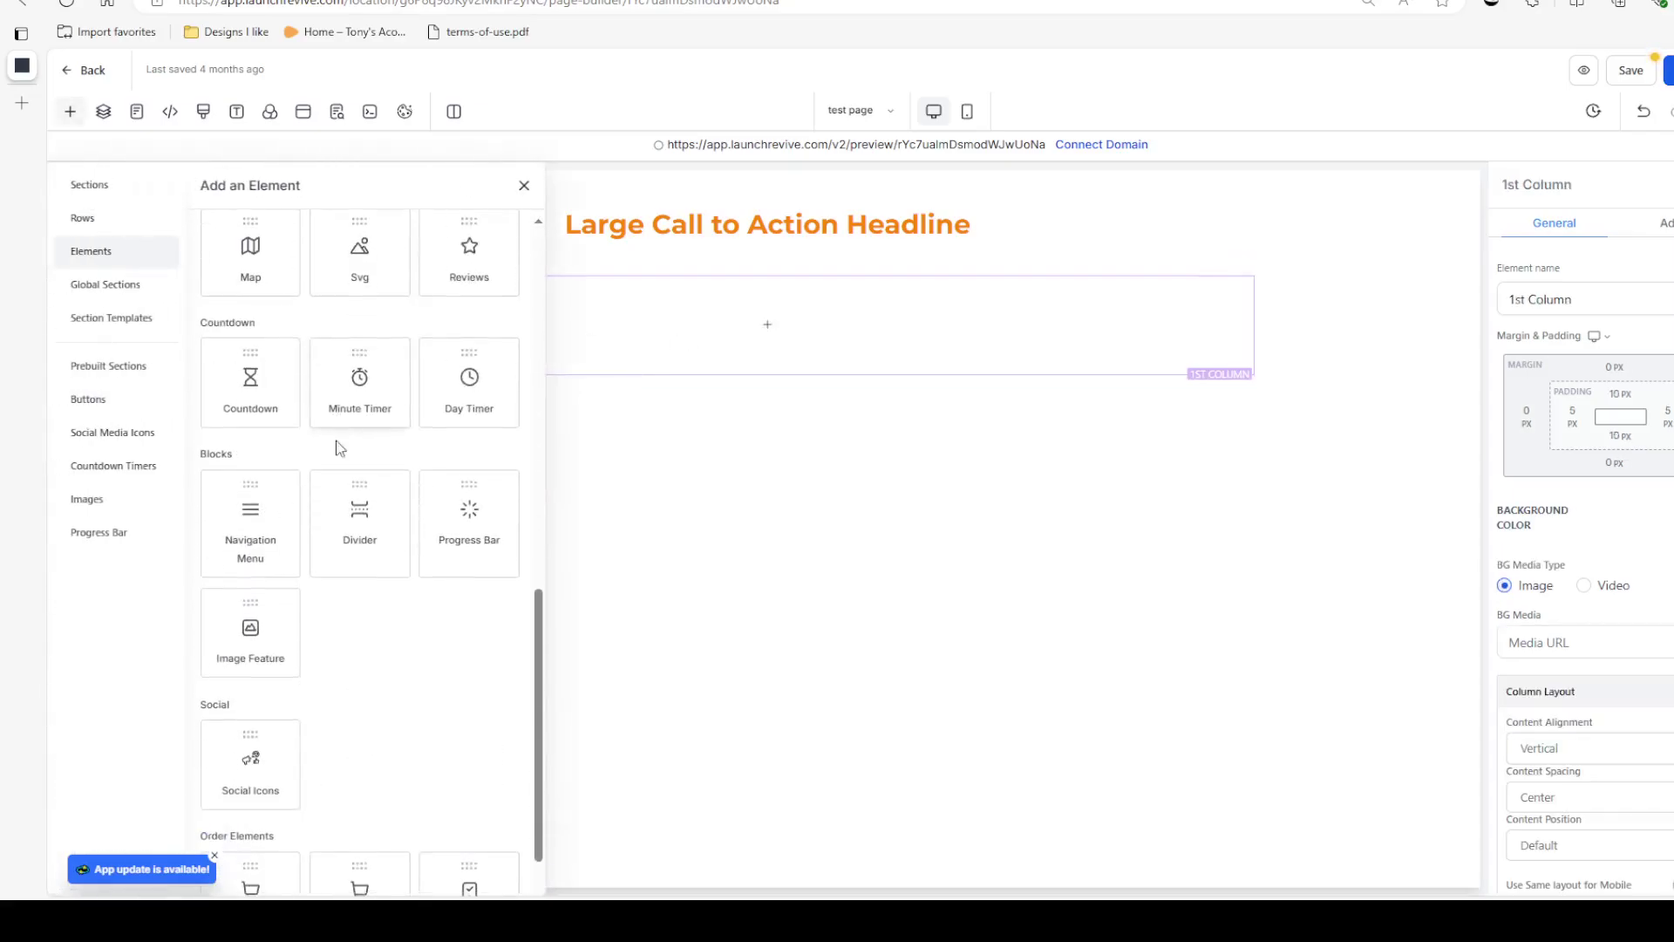
{"action": "left_click", "coordinate": [256, 535]}
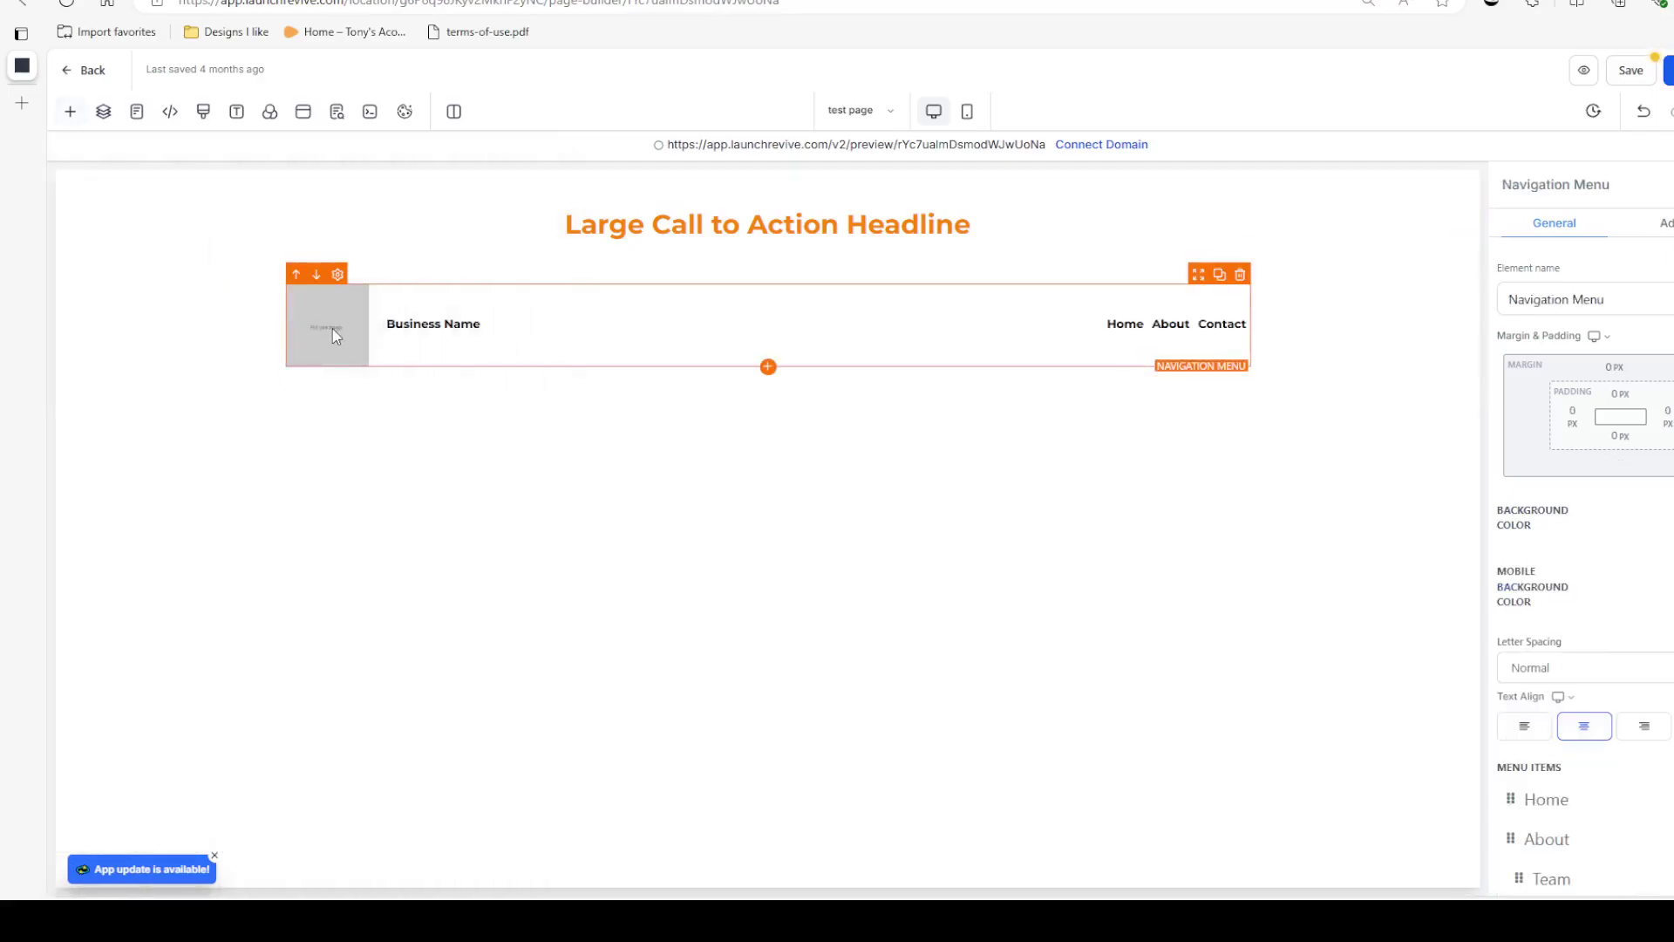
Step: Open the menu's Brand Logo media storage, then close it without choosing an image
{"action": "scroll", "coordinate": [1583, 551], "scroll_direction": "down", "scroll_amount": 8}
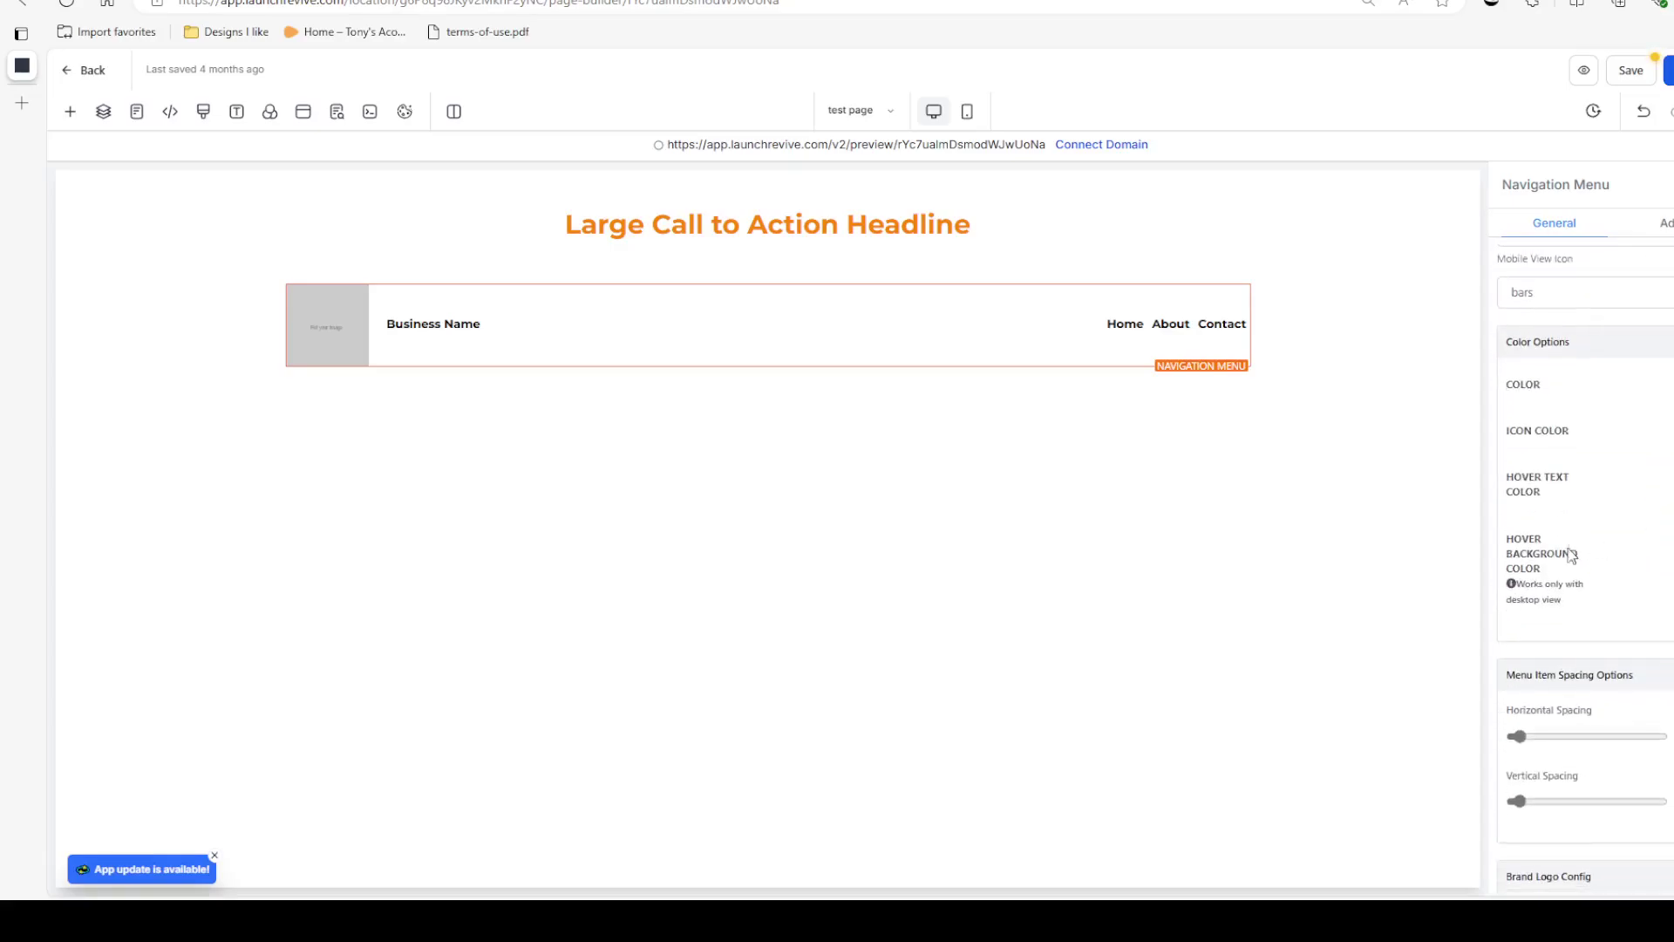
{"action": "scroll", "coordinate": [1572, 556], "scroll_direction": "down", "scroll_amount": 7}
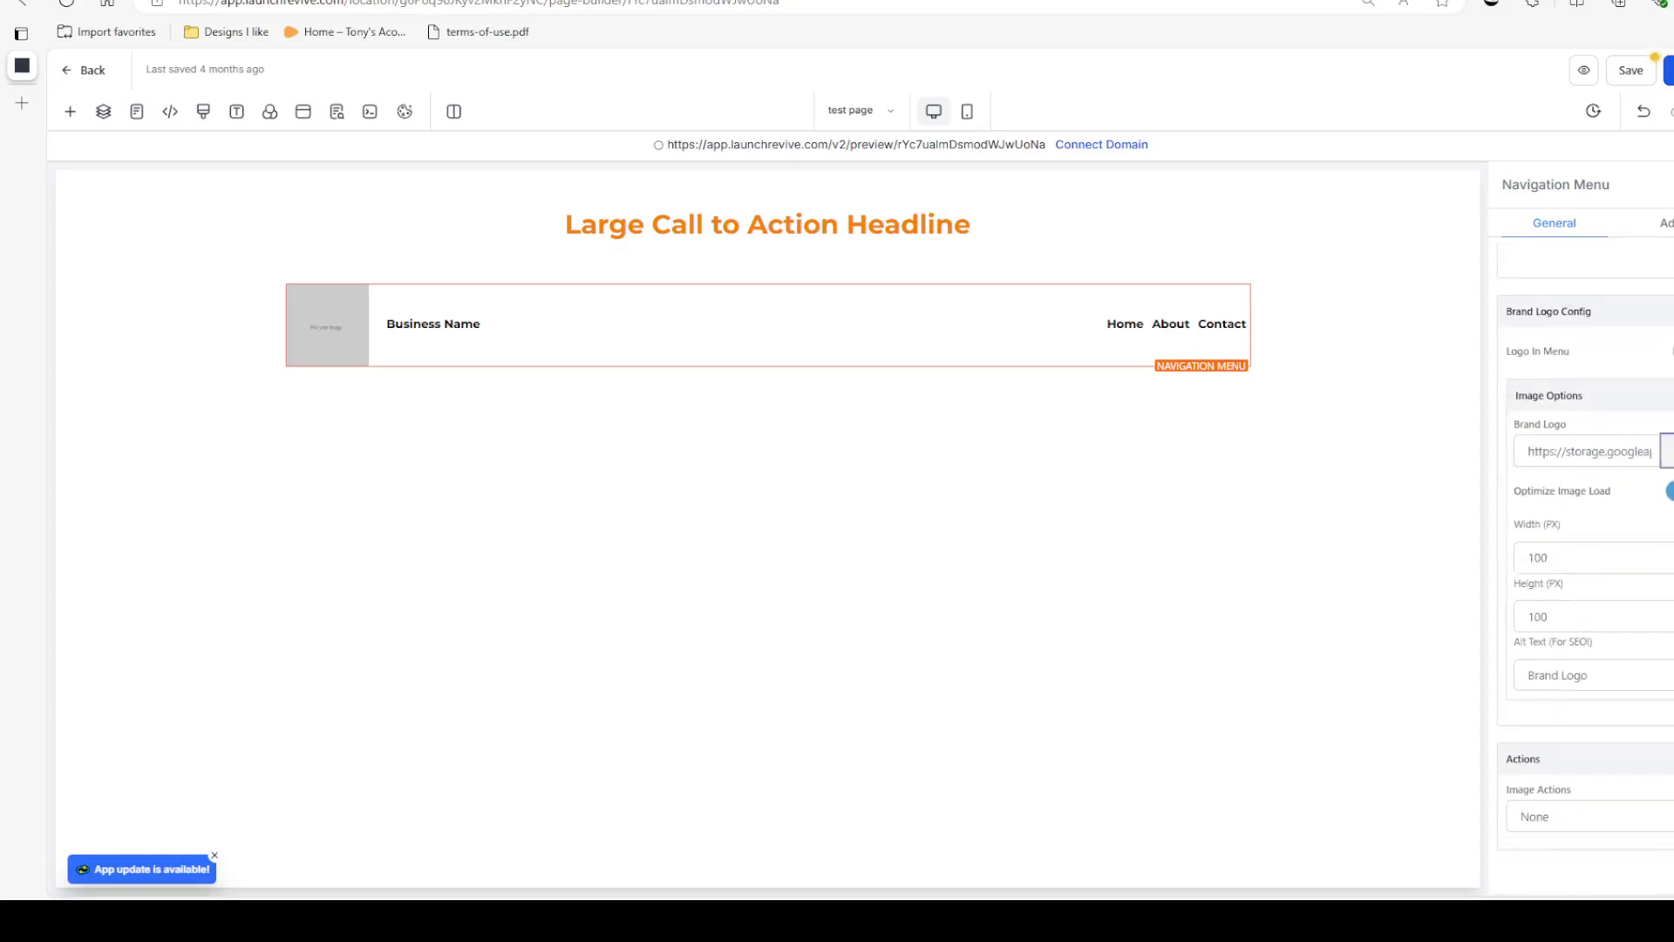
{"action": "left_click", "coordinate": [1667, 450]}
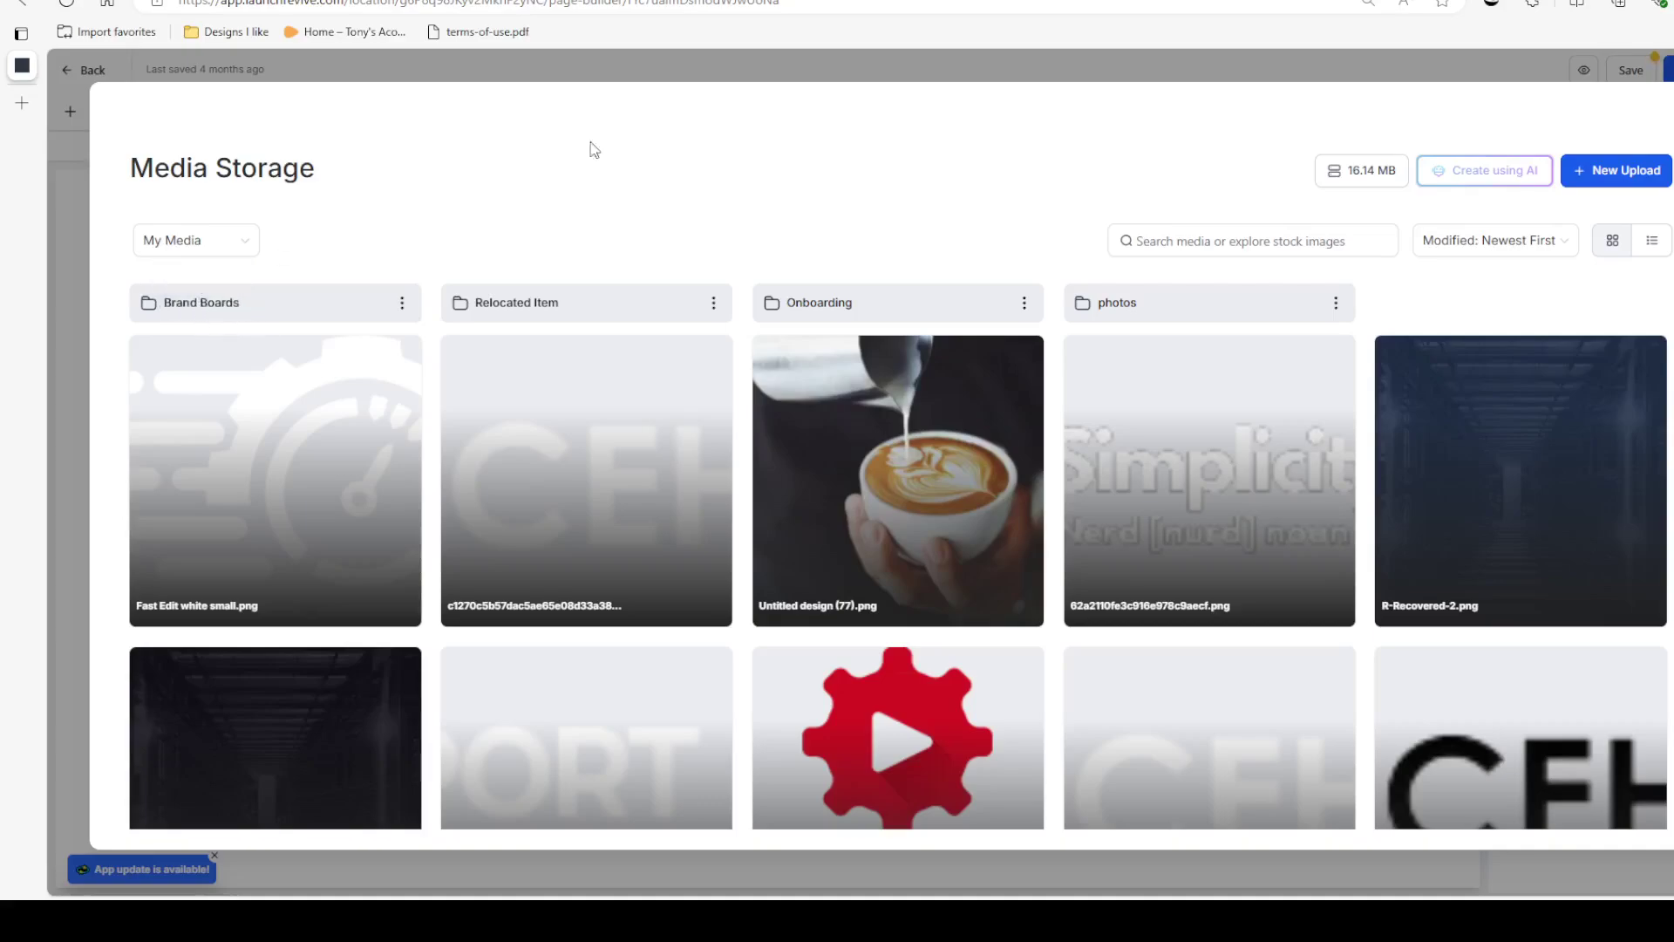
{"action": "key", "text": "Escape"}
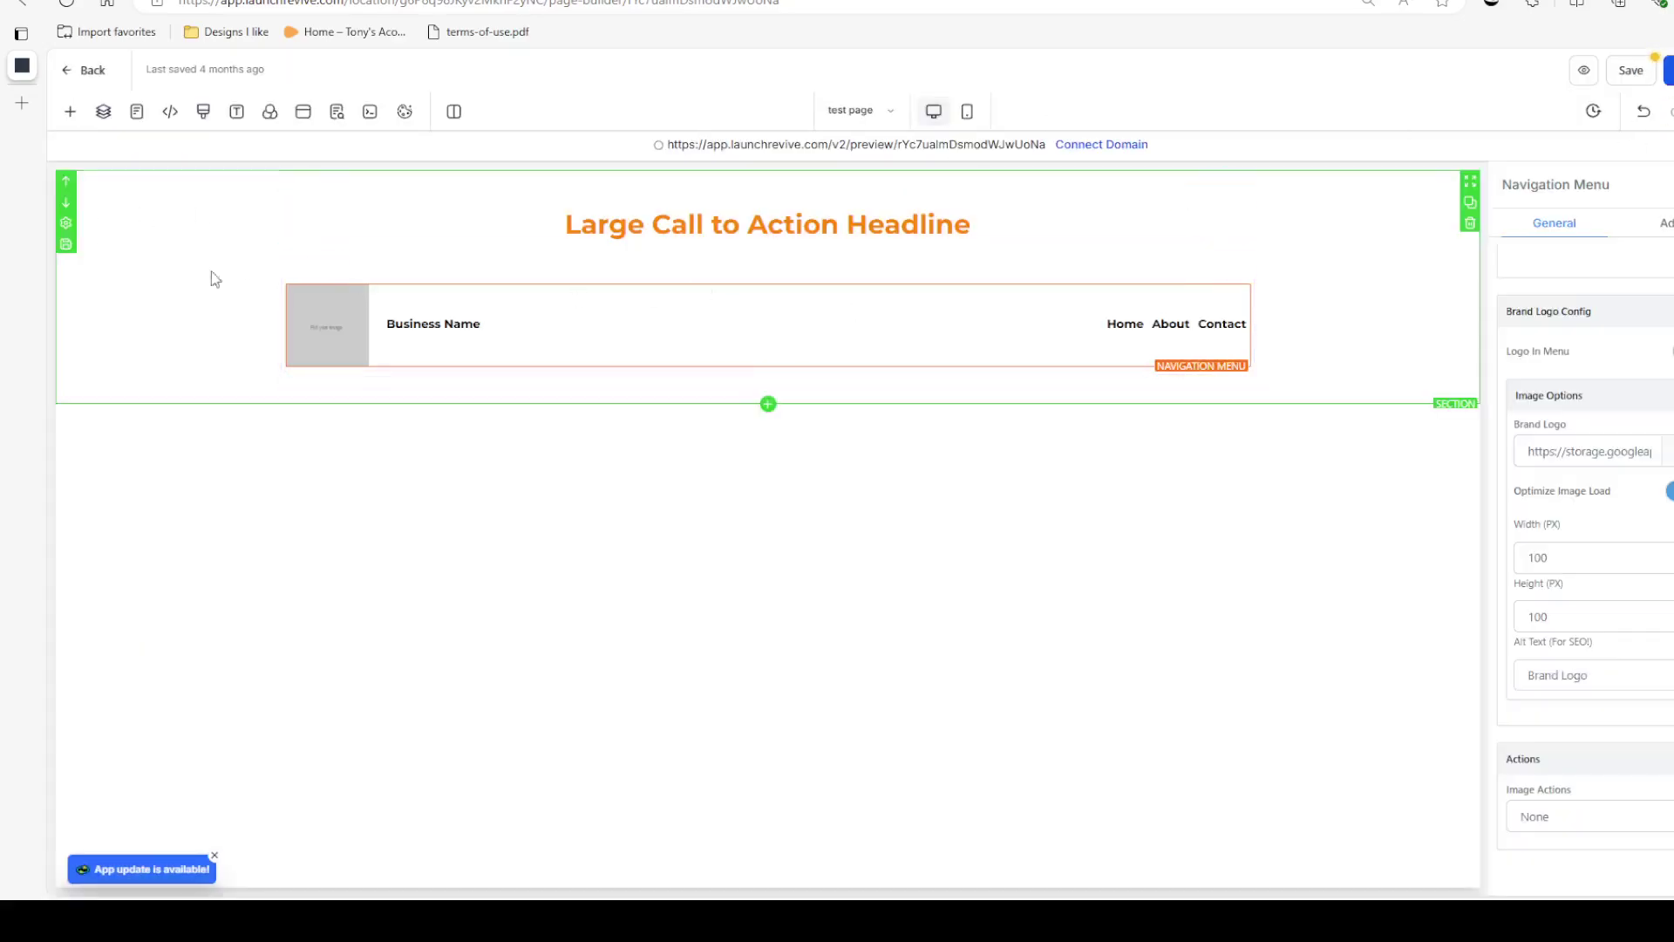